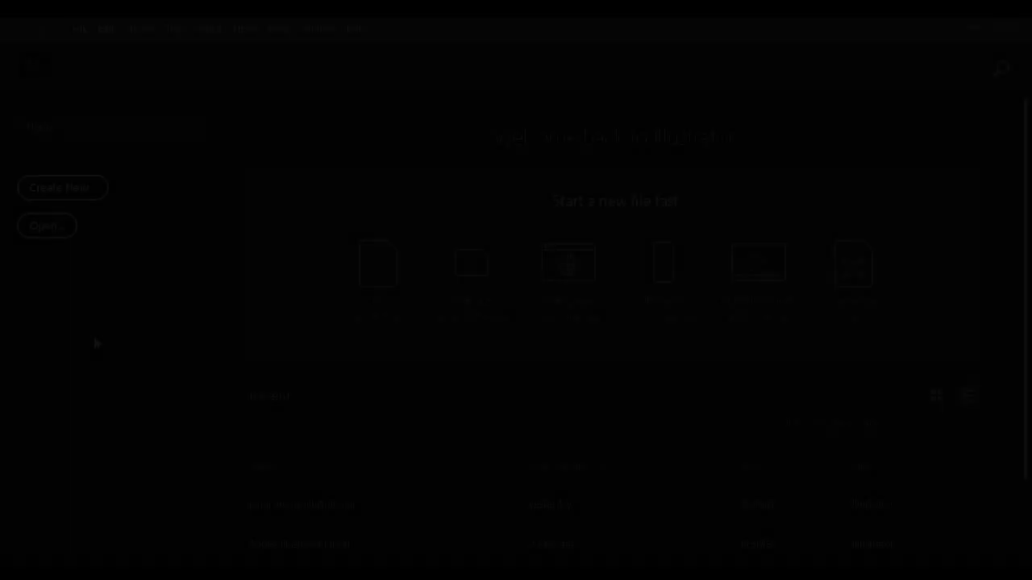
Open the portrait photo 2.jpg from the Desktop as a new document
{"action": "left_click", "coordinate": [46, 227]}
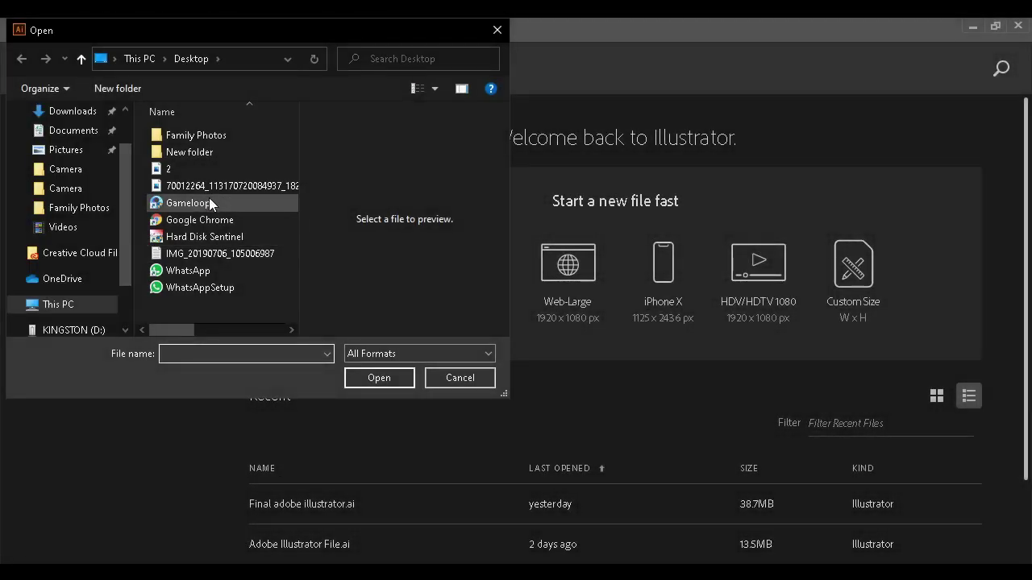
{"action": "left_click", "coordinate": [202, 171]}
{"action": "left_click", "coordinate": [379, 377]}
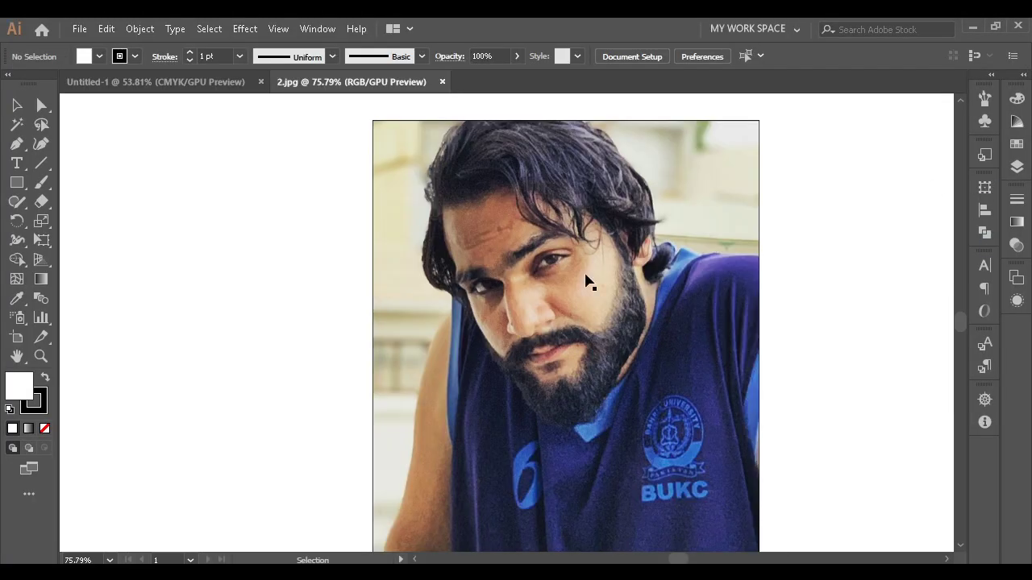
Enlarge the portrait photo on the artboard by dragging its corner handle
{"action": "scroll", "coordinate": [553, 325], "scroll_direction": "down", "scroll_amount": 1}
{"action": "key", "text": "ctrl+minus"}
{"action": "key", "text": "ctrl+minus"}
{"action": "key", "text": "ctrl+minus"}
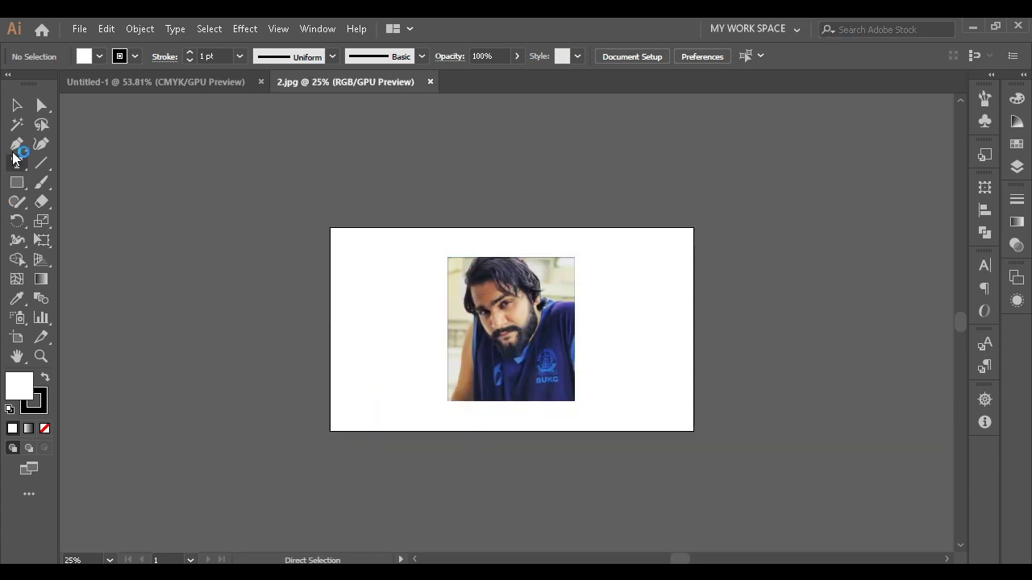
{"action": "mouse_move", "coordinate": [522, 369]}
{"action": "left_mouse_down"}
{"action": "mouse_move", "coordinate": [468, 339]}
{"action": "mouse_move", "coordinate": [578, 427]}
{"action": "left_mouse_up"}
{"action": "key", "text": "ctrl+shift+a"}
{"action": "key", "text": "ctrl+plus"}
{"action": "key", "text": "ctrl+plus"}
{"action": "key", "text": "ctrl+plus"}
{"action": "key", "text": "ctrl+plus"}
{"action": "key", "text": "ctrl+plus"}
{"action": "key", "text": "ctrl+plus"}
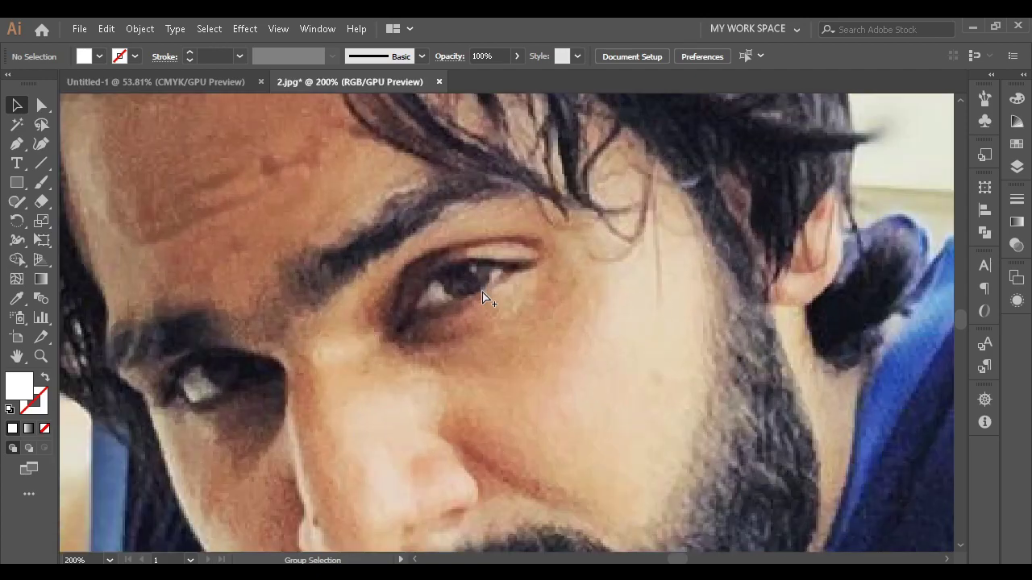
{"action": "key", "text": "ctrl+minus"}
{"action": "key", "text": "ctrl+minus"}
{"action": "key", "text": "ctrl+minus"}
Lock the photo layer beneath the Line art layer in the Layers panel
{"action": "left_click", "coordinate": [1017, 166]}
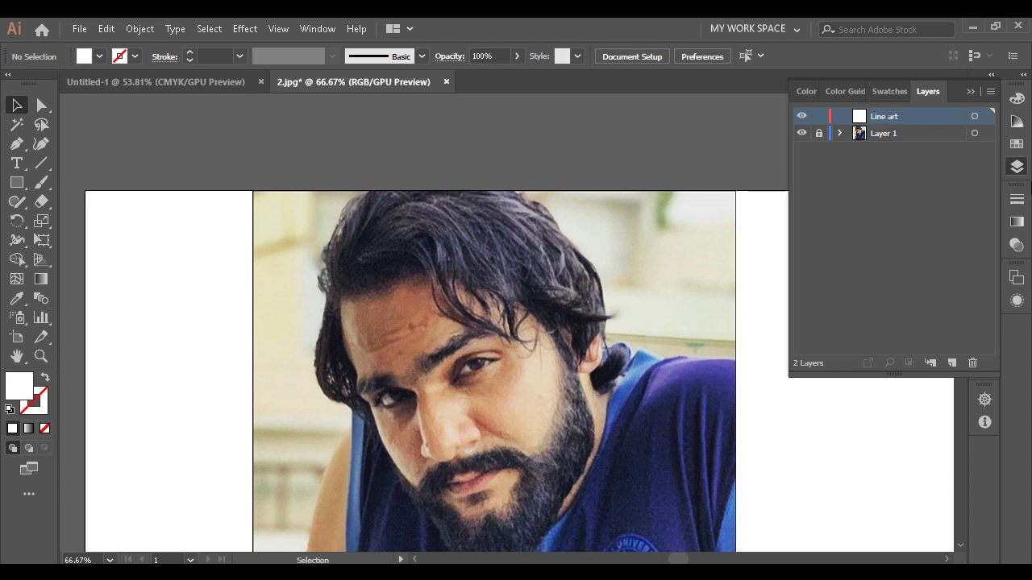
{"action": "left_click", "coordinate": [970, 91]}
{"action": "scroll", "coordinate": [748, 297], "scroll_direction": "down", "scroll_amount": 2}
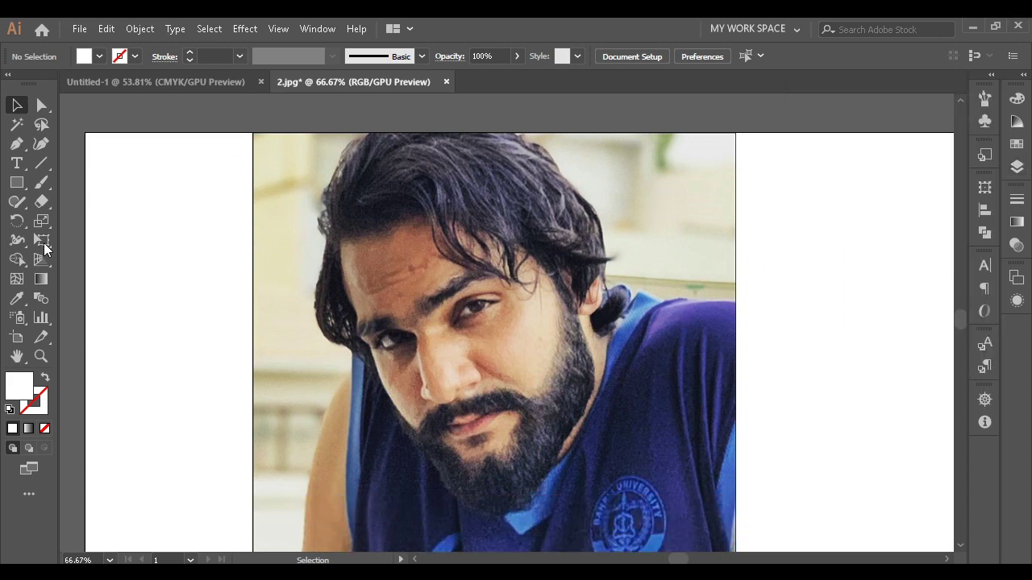
Set the fill colour to pure black and switch to the Pen tool
{"action": "double_click", "coordinate": [27, 379]}
{"action": "left_click", "coordinate": [505, 395]}
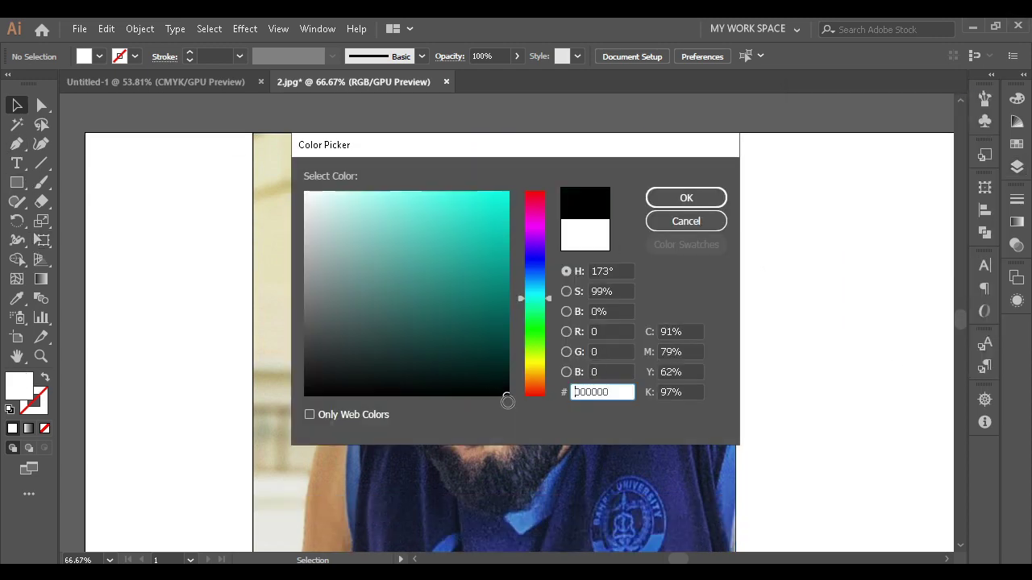
{"action": "left_click", "coordinate": [684, 221]}
{"action": "left_click", "coordinate": [18, 146]}
{"action": "scroll", "coordinate": [618, 307], "scroll_direction": "up", "scroll_amount": 2}
Zoom in on the face and start a curved path at the temple hair edge
{"action": "key", "text": "ctrl+plus"}
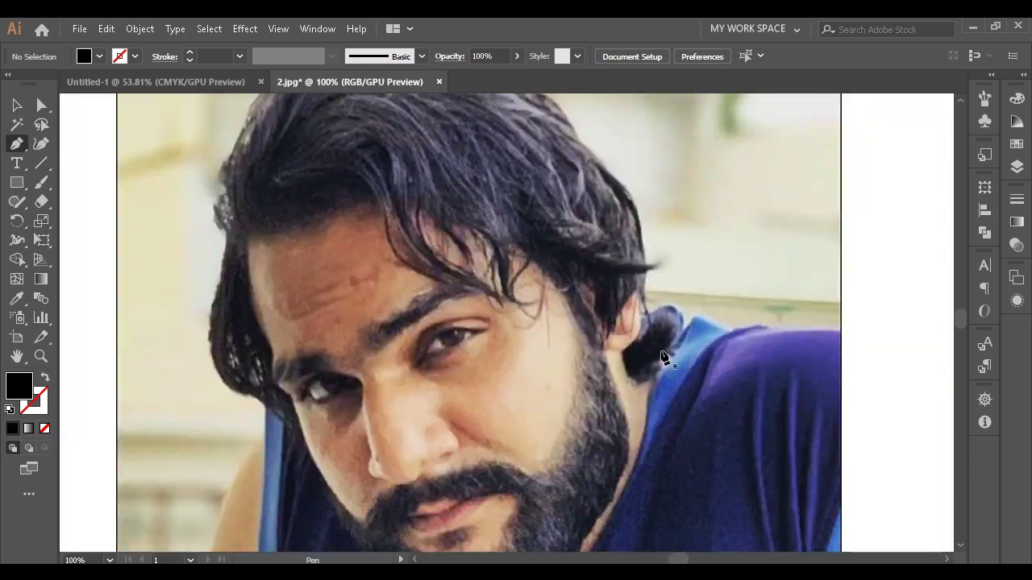
{"action": "scroll", "coordinate": [172, 337], "scroll_direction": "down", "scroll_amount": 1}
{"action": "scroll", "coordinate": [595, 290], "scroll_direction": "up", "scroll_amount": 3}
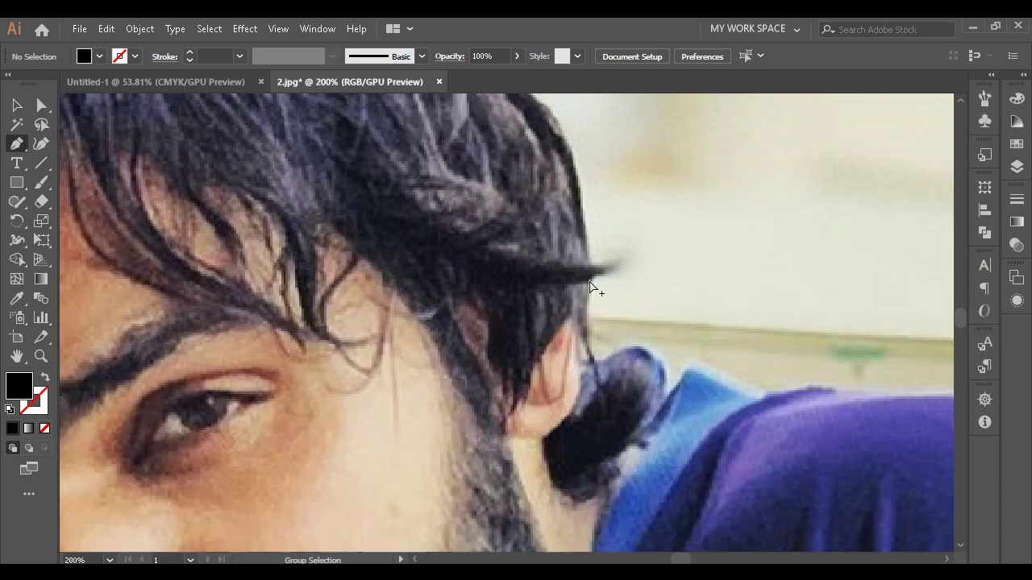
{"action": "scroll", "coordinate": [567, 352], "scroll_direction": "up", "scroll_amount": 1}
{"action": "scroll", "coordinate": [660, 392], "scroll_direction": "up", "scroll_amount": 1}
{"action": "scroll", "coordinate": [660, 393], "scroll_direction": "down", "scroll_amount": 4}
{"action": "scroll", "coordinate": [581, 435], "scroll_direction": "down", "scroll_amount": 2}
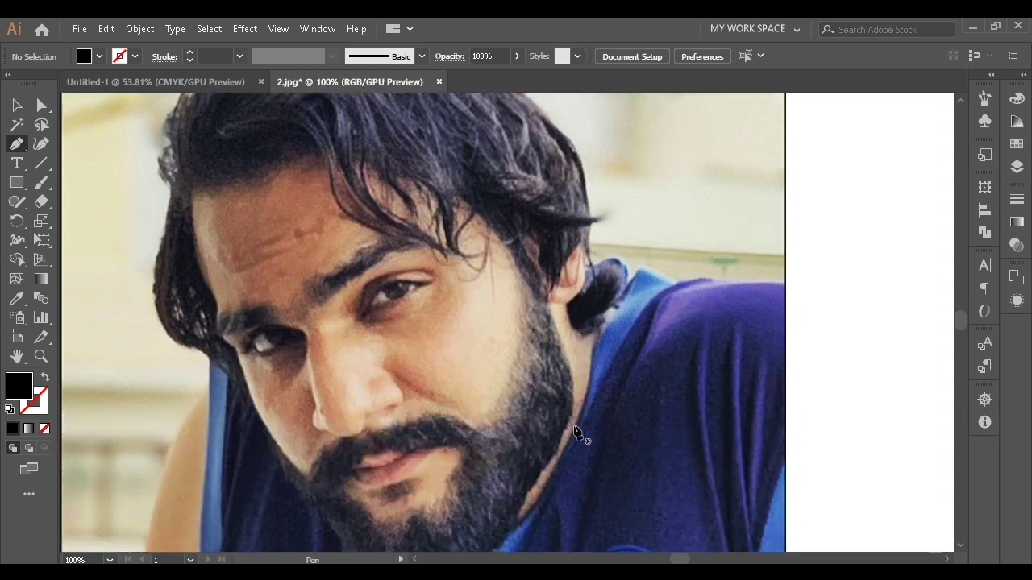
{"action": "scroll", "coordinate": [237, 317], "scroll_direction": "up", "scroll_amount": 3}
{"action": "scroll", "coordinate": [357, 475], "scroll_direction": "down", "scroll_amount": 4}
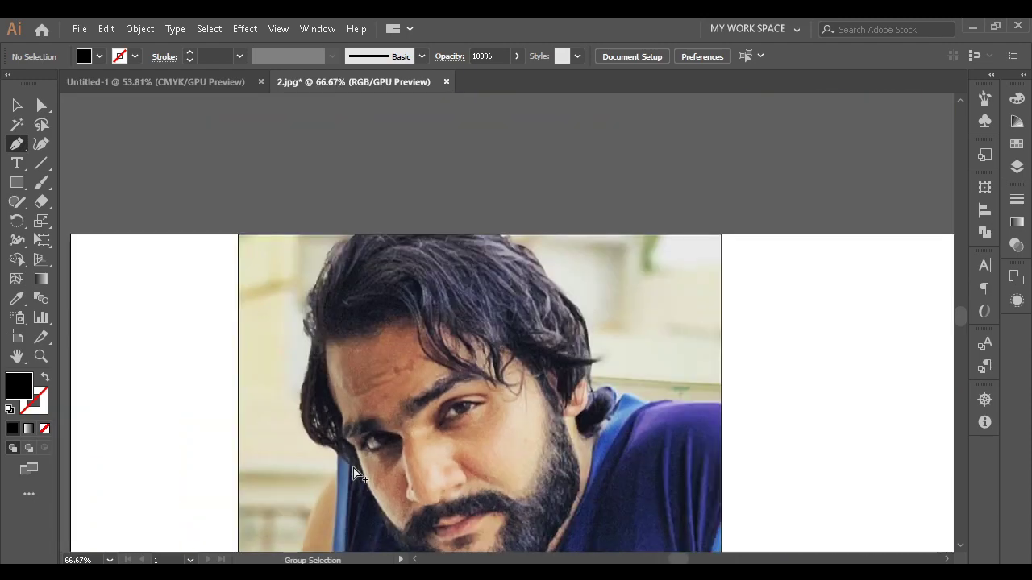
{"action": "scroll", "coordinate": [407, 461], "scroll_direction": "up", "scroll_amount": 4}
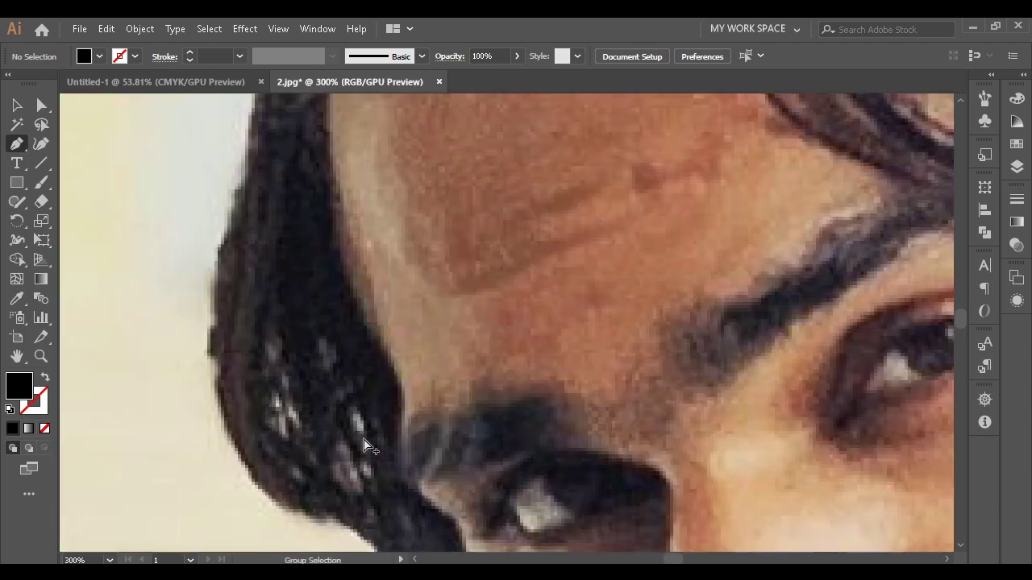
{"action": "scroll", "coordinate": [438, 449], "scroll_direction": "down", "scroll_amount": 3}
{"action": "scroll", "coordinate": [454, 433], "scroll_direction": "up", "scroll_amount": 1}
{"action": "scroll", "coordinate": [391, 379], "scroll_direction": "up", "scroll_amount": 2}
{"action": "scroll", "coordinate": [389, 403], "scroll_direction": "up", "scroll_amount": 2}
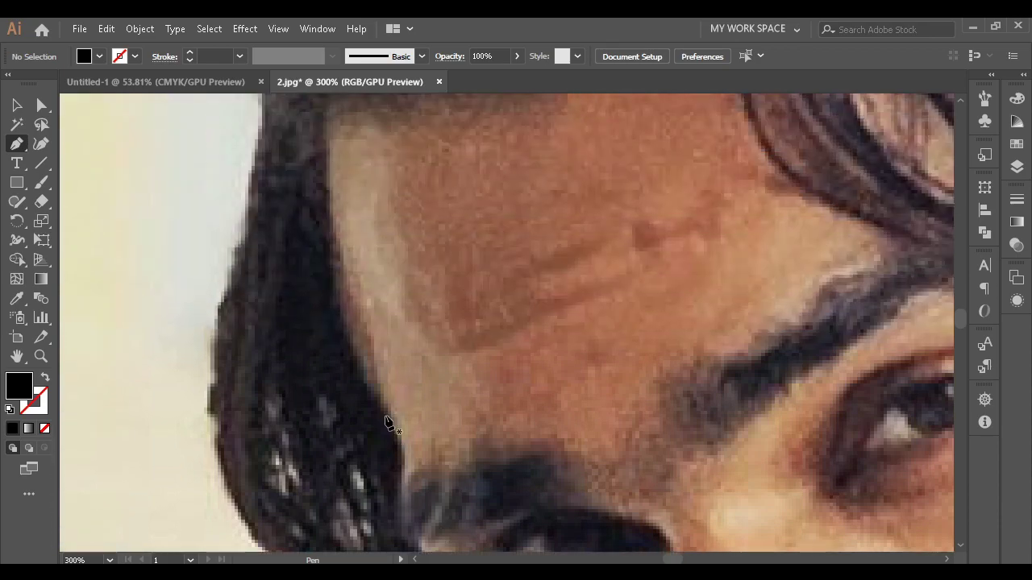
{"action": "scroll", "coordinate": [404, 472], "scroll_direction": "up", "scroll_amount": 3}
{"action": "left_click_drag", "start_coordinate": [449, 459], "coordinate": [465, 368]}
{"action": "left_click_drag", "start_coordinate": [380, 287], "coordinate": [382, 296]}
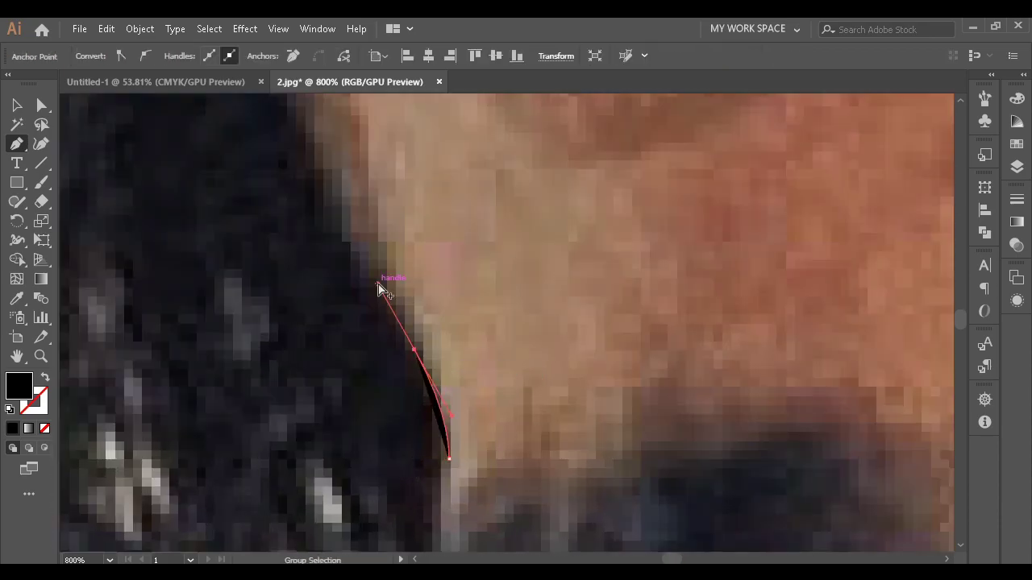
{"action": "scroll", "coordinate": [383, 296], "scroll_direction": "down", "scroll_amount": 1}
Swap fill and stroke for a black outline and extend the path along the hairline
{"action": "left_click", "coordinate": [45, 378]}
{"action": "scroll", "coordinate": [348, 392], "scroll_direction": "down", "scroll_amount": 3}
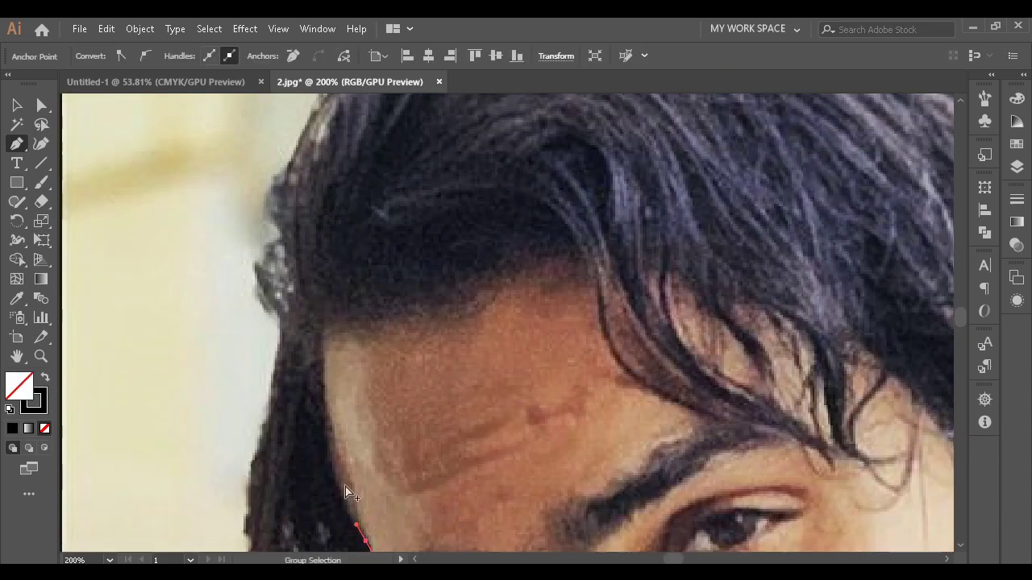
{"action": "scroll", "coordinate": [348, 392], "scroll_direction": "up", "scroll_amount": 1}
{"action": "scroll", "coordinate": [349, 393], "scroll_direction": "down", "scroll_amount": 1}
{"action": "scroll", "coordinate": [322, 266], "scroll_direction": "up", "scroll_amount": 1}
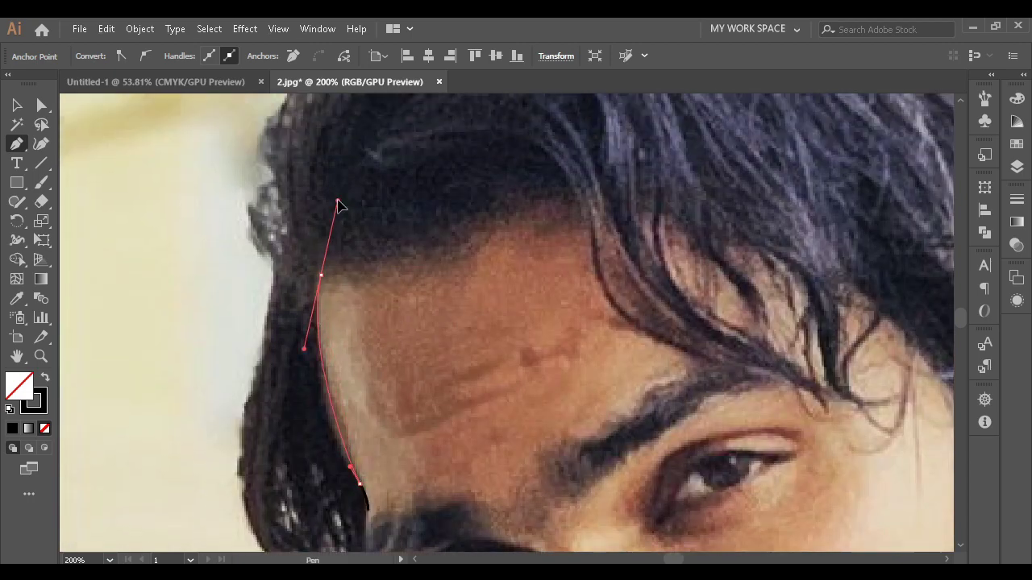
{"action": "left_click", "coordinate": [321, 278]}
{"action": "scroll", "coordinate": [387, 290], "scroll_direction": "up", "scroll_amount": 1}
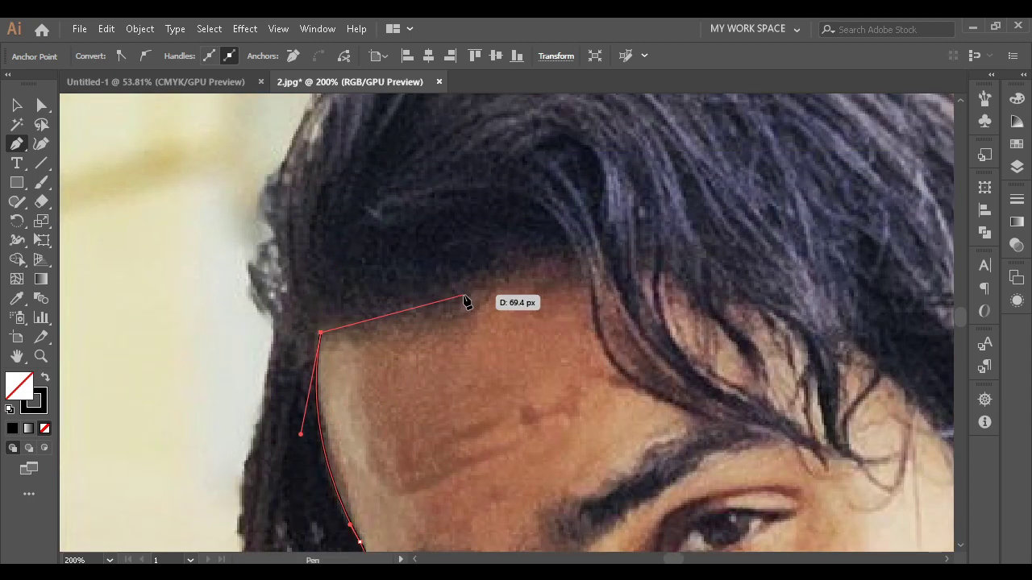
{"action": "left_click_drag", "start_coordinate": [487, 294], "coordinate": [522, 267]}
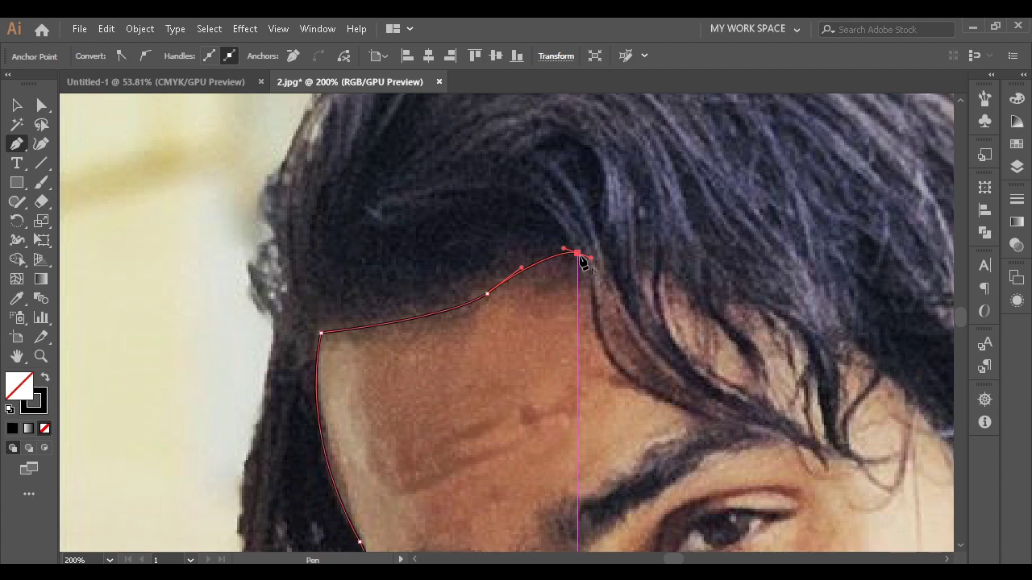
{"action": "scroll", "coordinate": [636, 363], "scroll_direction": "up", "scroll_amount": 1}
{"action": "scroll", "coordinate": [532, 423], "scroll_direction": "down", "scroll_amount": 1}
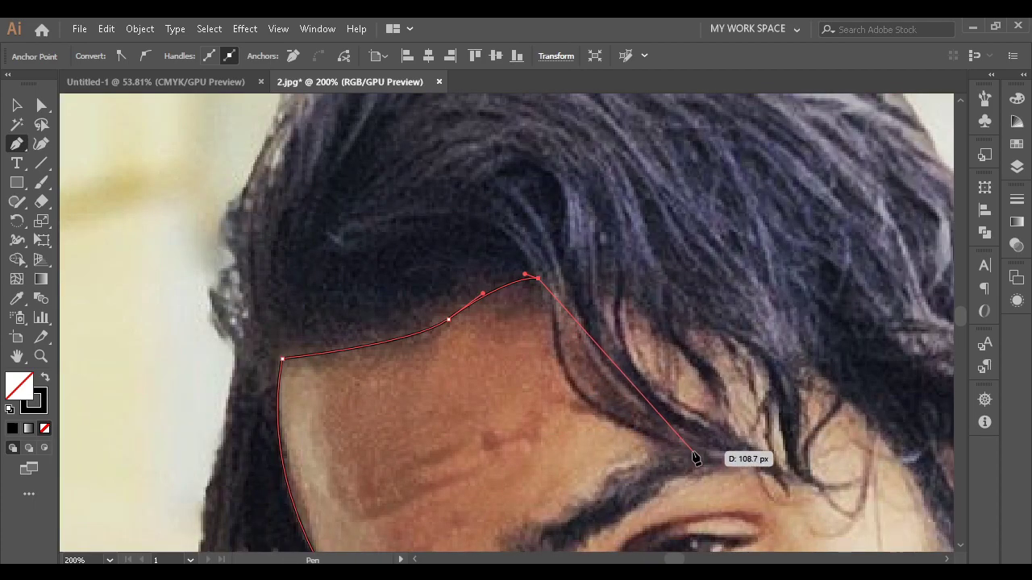
{"action": "left_click_drag", "start_coordinate": [692, 450], "coordinate": [817, 463]}
{"action": "key", "text": "ctrl+z"}
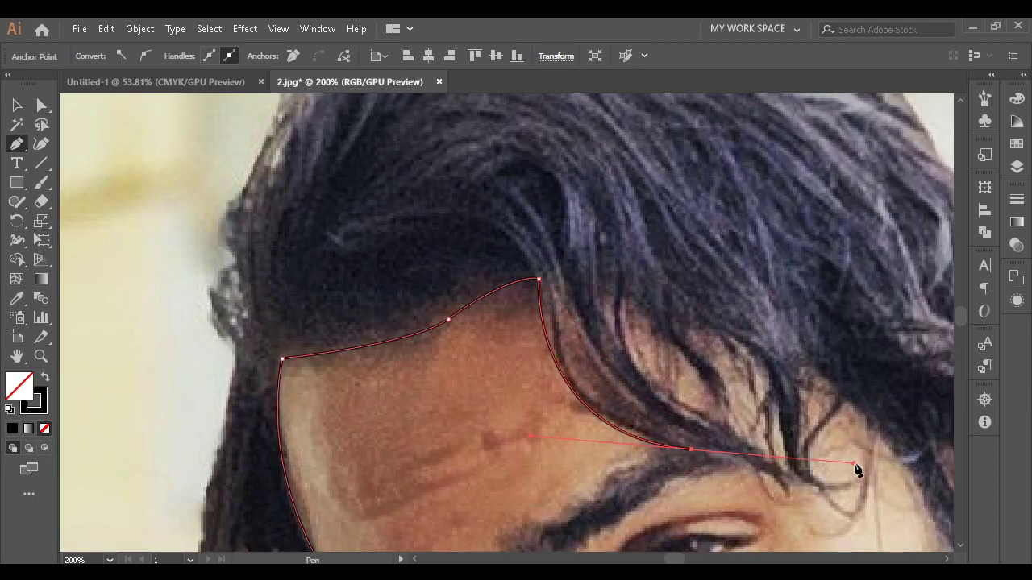
Curve the path down a hair strand to its tip, angling back up
{"action": "scroll", "coordinate": [553, 306], "scroll_direction": "up", "scroll_amount": 1}
{"action": "left_click", "coordinate": [552, 306]}
{"action": "scroll", "coordinate": [553, 339], "scroll_direction": "down", "scroll_amount": 1}
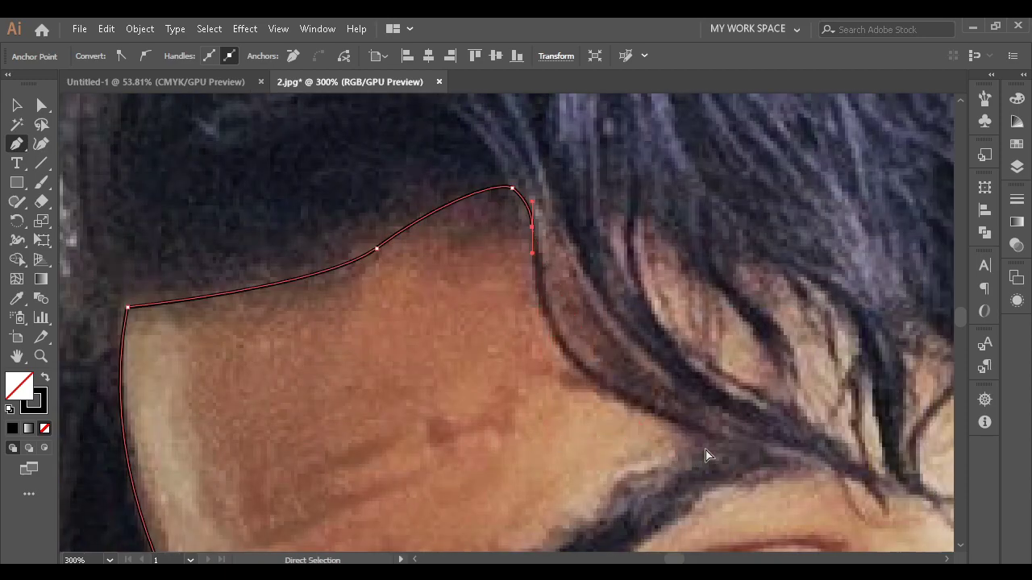
{"action": "scroll", "coordinate": [707, 453], "scroll_direction": "right", "scroll_amount": 1}
{"action": "left_click_drag", "start_coordinate": [722, 450], "coordinate": [942, 498]}
{"action": "key", "text": "ctrl+z"}
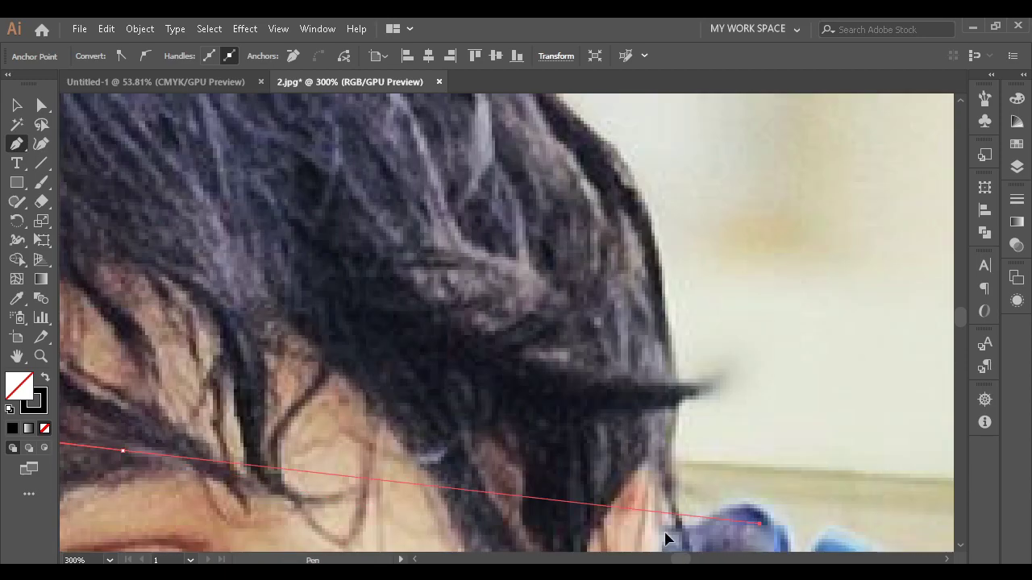
{"action": "scroll", "coordinate": [668, 537], "scroll_direction": "down", "scroll_amount": 2}
{"action": "scroll", "coordinate": [291, 393], "scroll_direction": "up", "scroll_amount": 1}
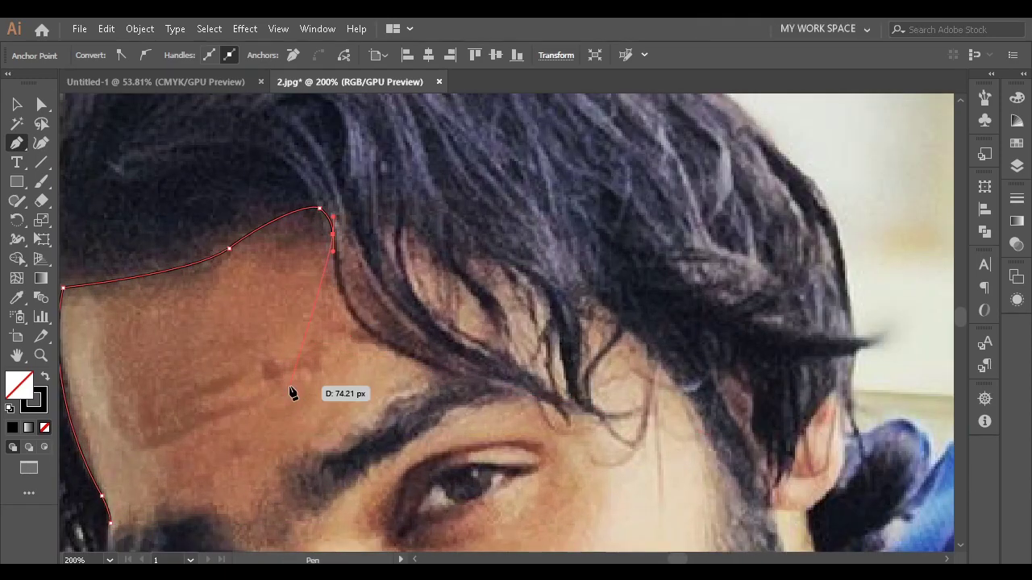
{"action": "scroll", "coordinate": [338, 387], "scroll_direction": "up", "scroll_amount": 1}
{"action": "scroll", "coordinate": [376, 382], "scroll_direction": "up", "scroll_amount": 1}
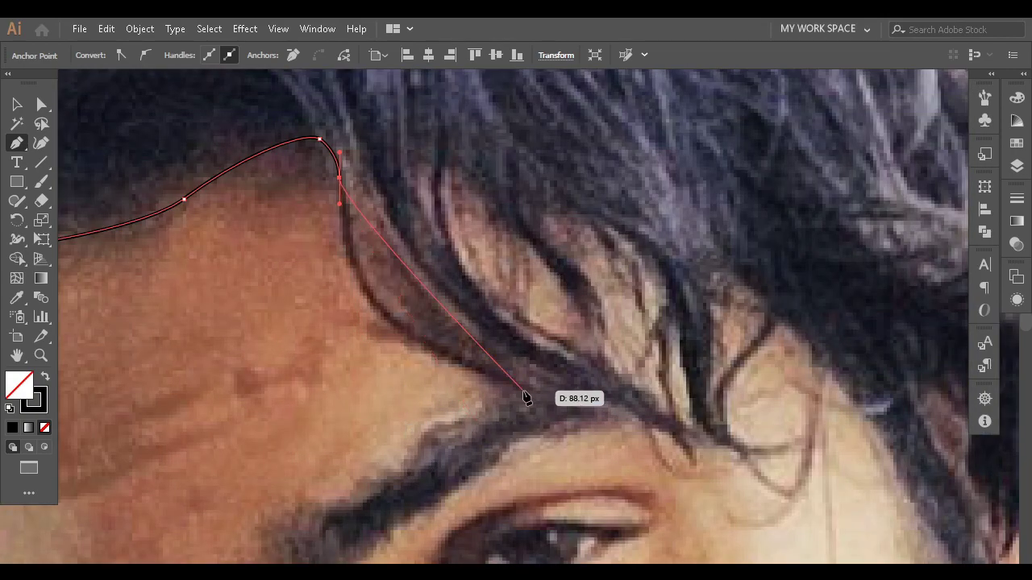
{"action": "left_click_drag", "start_coordinate": [553, 397], "coordinate": [698, 429]}
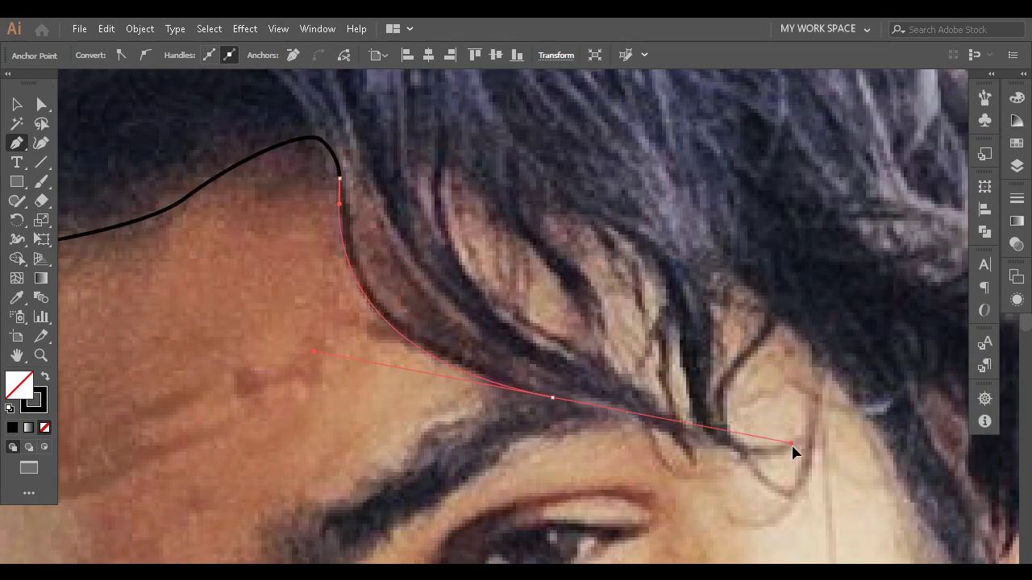
{"action": "left_click_drag", "start_coordinate": [789, 432], "coordinate": [798, 460]}
{"action": "left_click", "coordinate": [552, 398]}
{"action": "scroll", "coordinate": [483, 397], "scroll_direction": "down", "scroll_amount": 2}
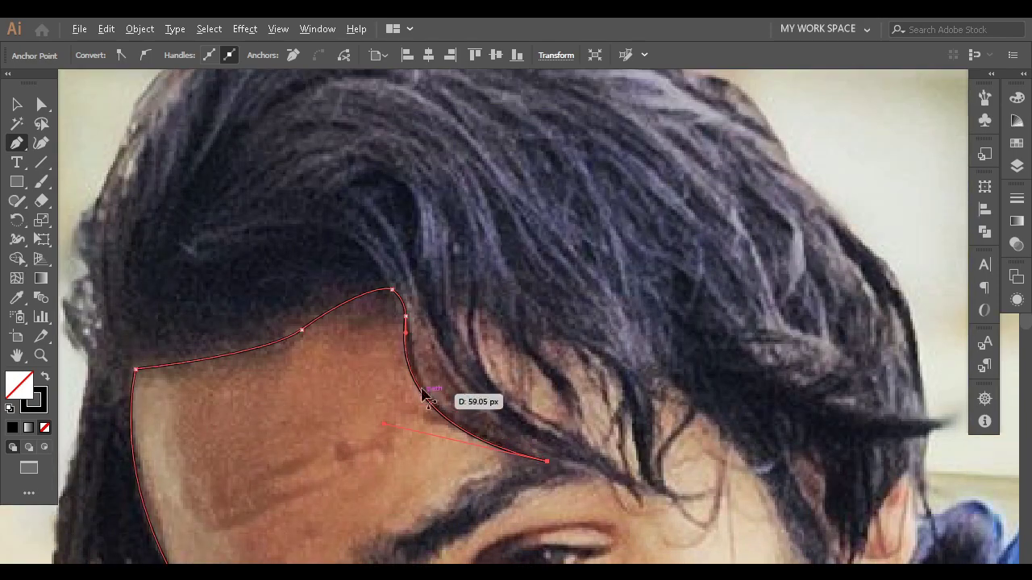
{"action": "scroll", "coordinate": [415, 355], "scroll_direction": "up", "scroll_amount": 2}
{"action": "scroll", "coordinate": [415, 387], "scroll_direction": "up", "scroll_amount": 1}
{"action": "left_click_drag", "start_coordinate": [411, 391], "coordinate": [411, 310]}
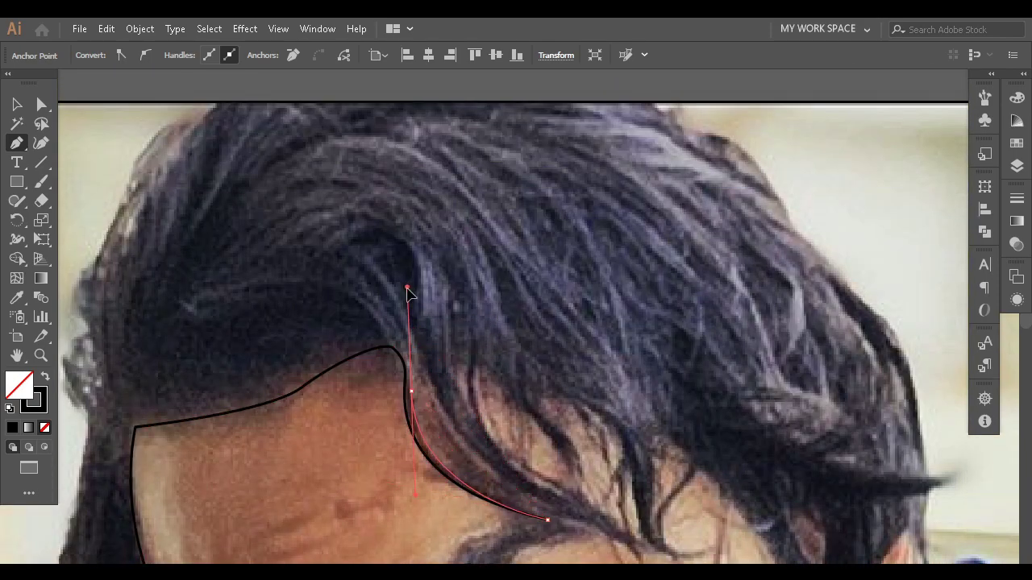
Turn the path sharply and trace the next fringe strand down and back up
{"action": "scroll", "coordinate": [411, 355], "scroll_direction": "up", "scroll_amount": 1}
{"action": "scroll", "coordinate": [425, 379], "scroll_direction": "up", "scroll_amount": 1}
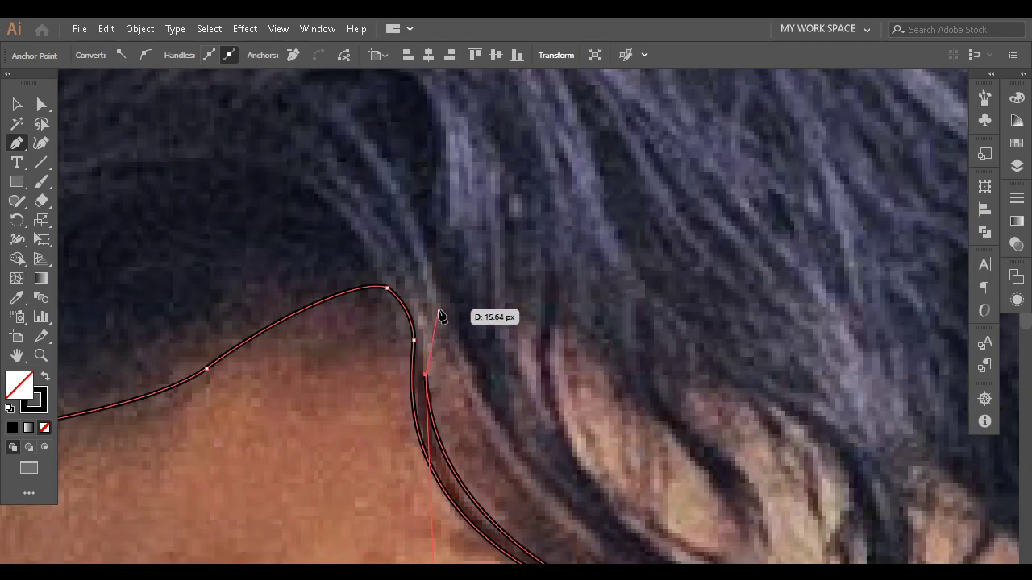
{"action": "left_click_drag", "start_coordinate": [424, 287], "coordinate": [423, 300]}
{"action": "left_click", "coordinate": [423, 286]}
{"action": "scroll", "coordinate": [613, 493], "scroll_direction": "down", "scroll_amount": 2}
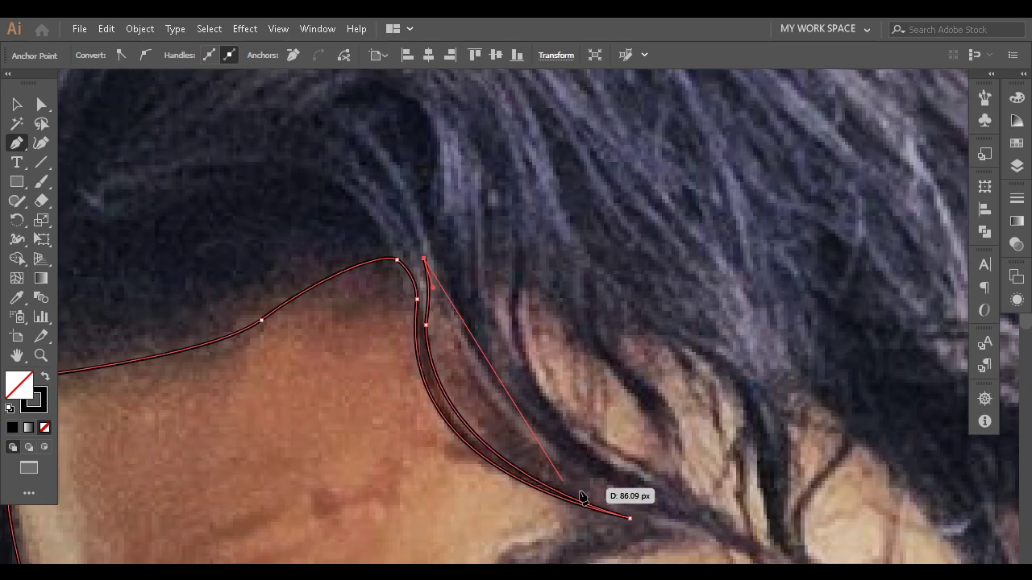
{"action": "scroll", "coordinate": [621, 490], "scroll_direction": "down", "scroll_amount": 1}
{"action": "scroll", "coordinate": [612, 475], "scroll_direction": "down", "scroll_amount": 1}
{"action": "scroll", "coordinate": [666, 486], "scroll_direction": "down", "scroll_amount": 2}
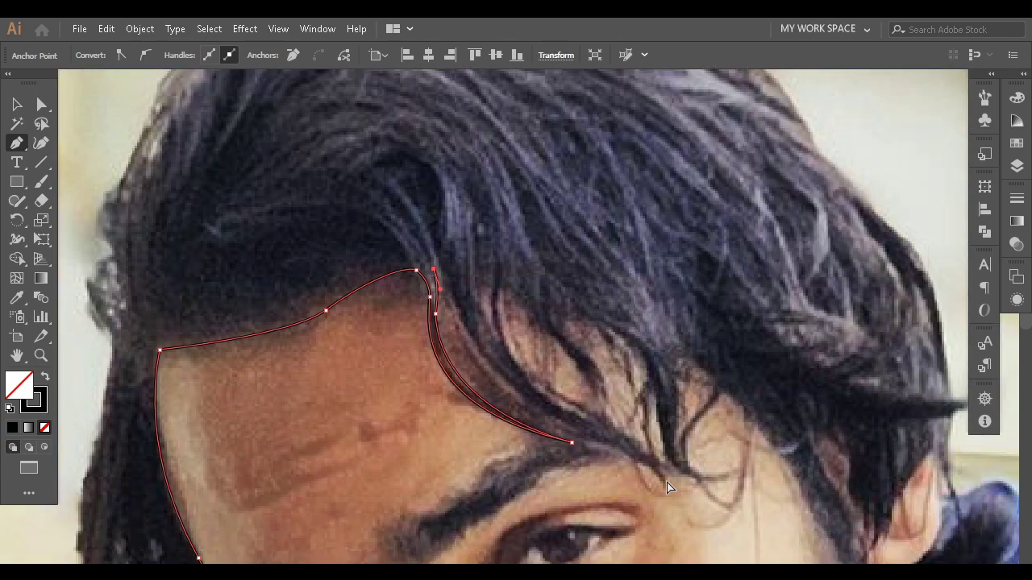
{"action": "scroll", "coordinate": [570, 452], "scroll_direction": "up", "scroll_amount": 2}
{"action": "left_click_drag", "start_coordinate": [562, 441], "coordinate": [772, 497]}
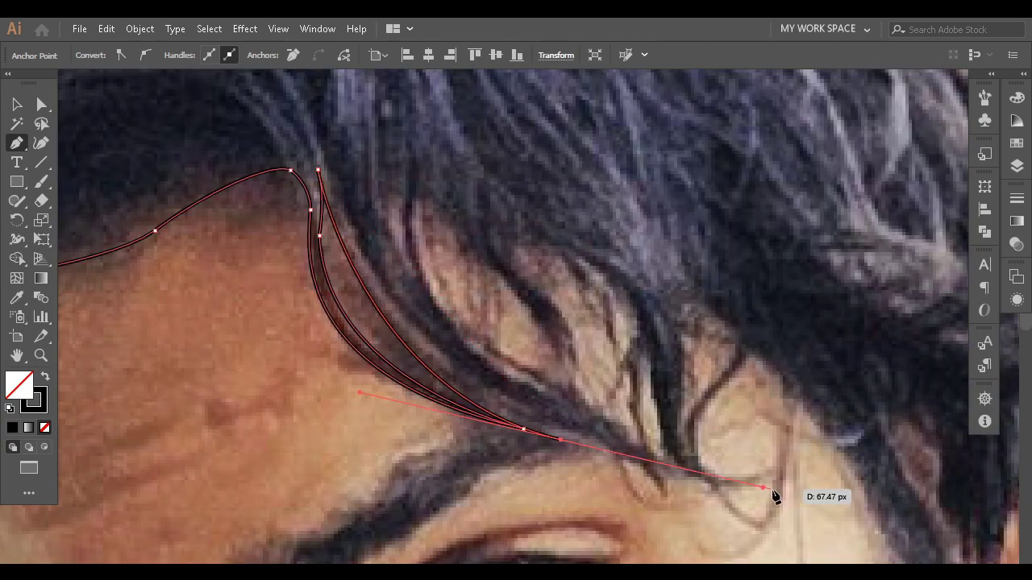
{"action": "left_click_drag", "start_coordinate": [634, 492], "coordinate": [632, 461]}
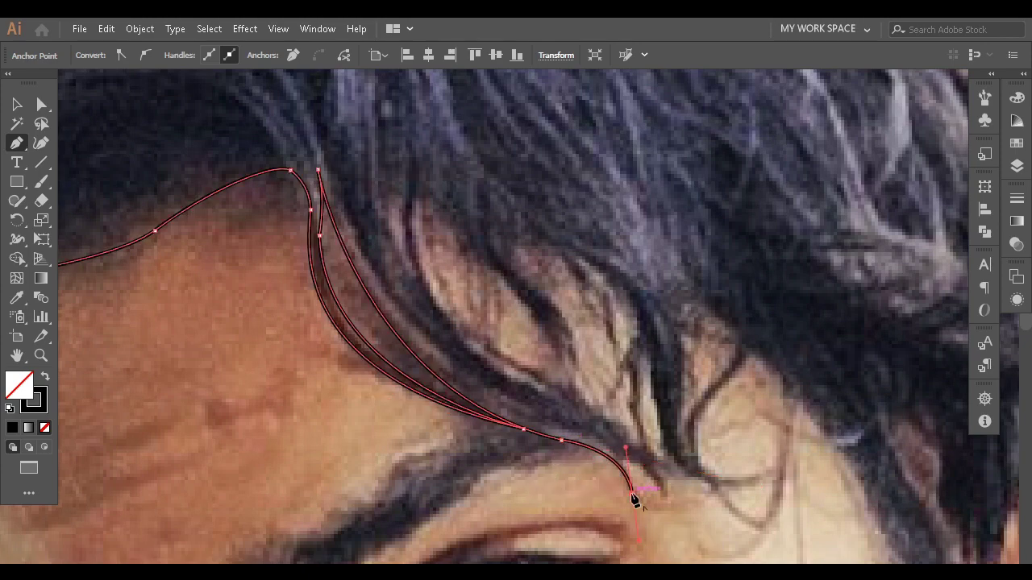
{"action": "scroll", "coordinate": [631, 461], "scroll_direction": "up", "scroll_amount": 1}
{"action": "left_click_drag", "start_coordinate": [675, 499], "coordinate": [689, 474]}
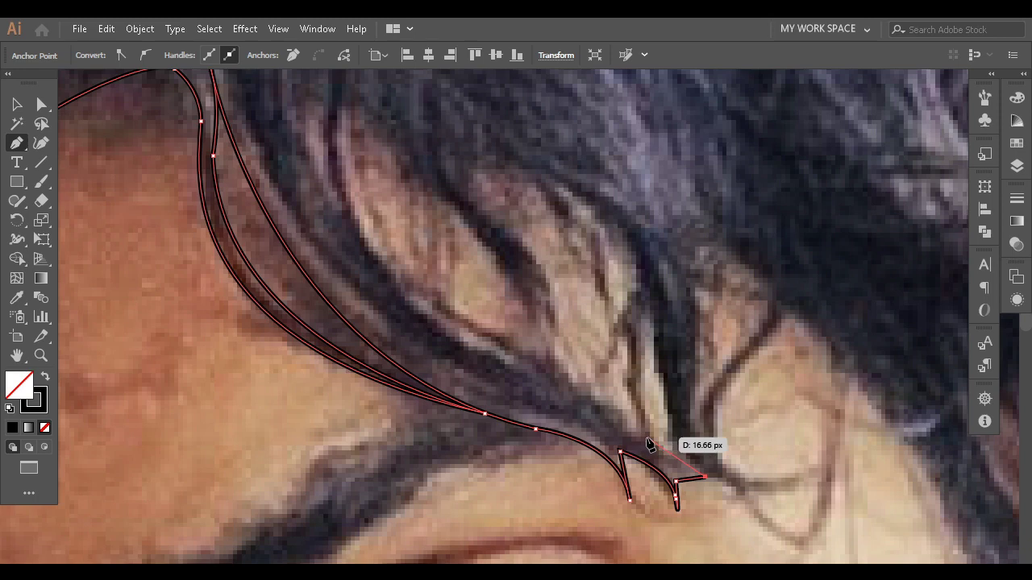
{"action": "left_click_drag", "start_coordinate": [649, 445], "coordinate": [647, 444]}
{"action": "left_click_drag", "start_coordinate": [446, 301], "coordinate": [453, 316]}
Outline another curled strand with pointed tips, closing it at its start point
{"action": "scroll", "coordinate": [449, 309], "scroll_direction": "down", "scroll_amount": 2}
{"action": "scroll", "coordinate": [419, 364], "scroll_direction": "up", "scroll_amount": 1}
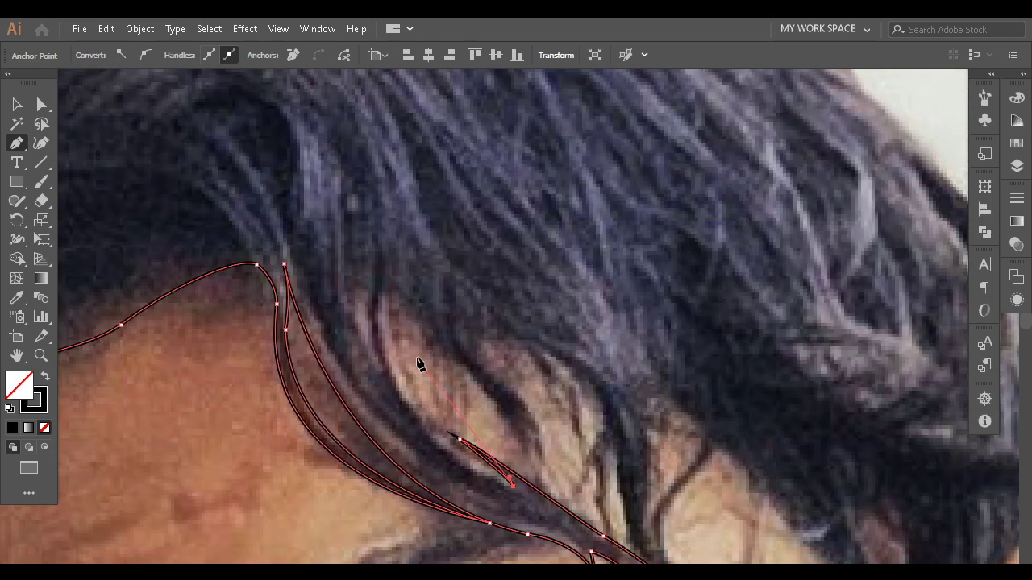
{"action": "left_click_drag", "start_coordinate": [397, 382], "coordinate": [376, 332]}
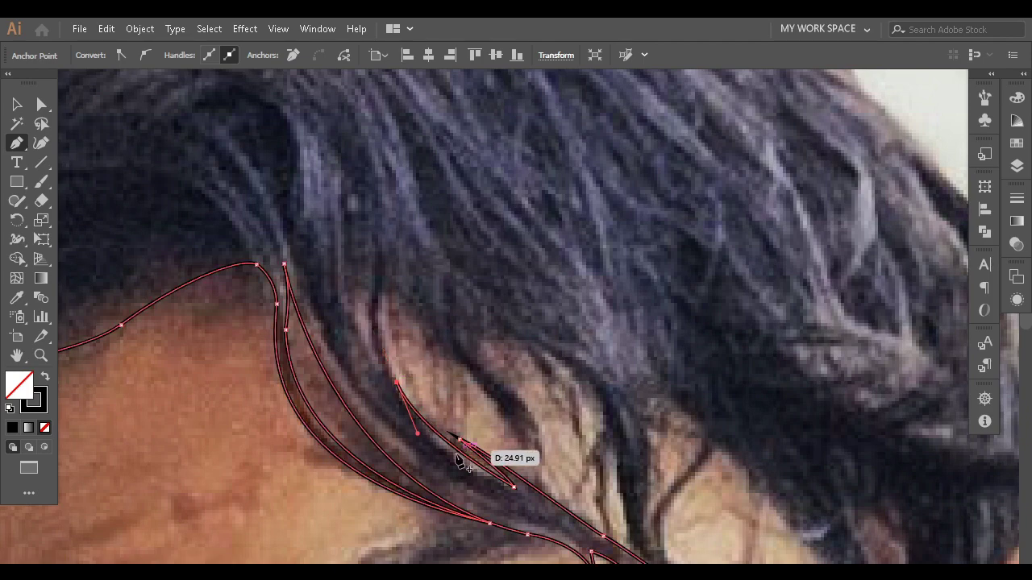
{"action": "left_click_drag", "start_coordinate": [457, 460], "coordinate": [458, 460]}
{"action": "scroll", "coordinate": [419, 403], "scroll_direction": "up", "scroll_amount": 2}
{"action": "mouse_move", "coordinate": [372, 385]}
{"action": "left_mouse_down"}
{"action": "mouse_move", "coordinate": [401, 303]}
{"action": "mouse_move", "coordinate": [412, 350]}
{"action": "left_mouse_up"}
{"action": "left_click_drag", "start_coordinate": [440, 455], "coordinate": [450, 469]}
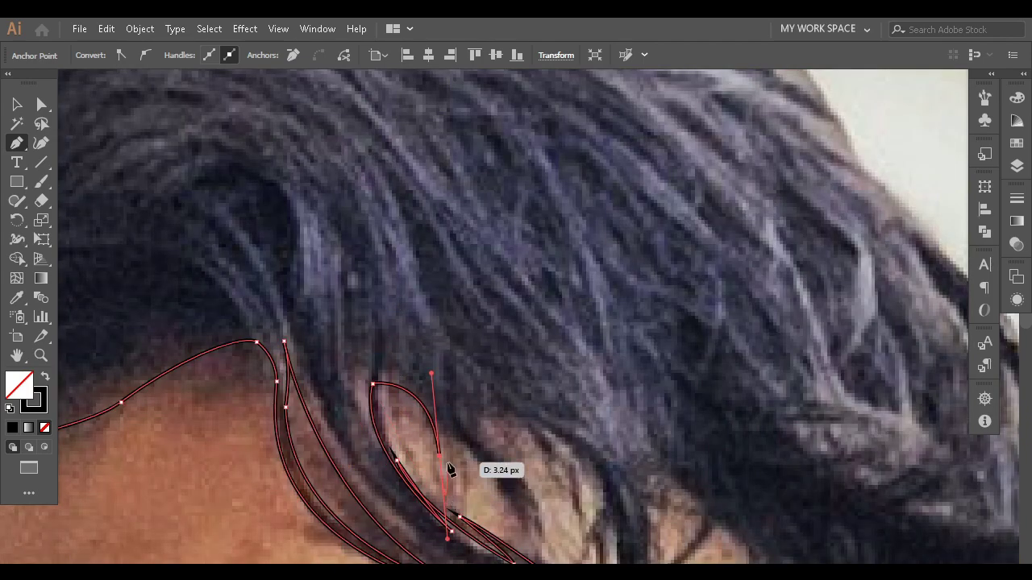
{"action": "left_click", "coordinate": [441, 426]}
{"action": "scroll", "coordinate": [441, 426], "scroll_direction": "down", "scroll_amount": 2}
{"action": "left_click_drag", "start_coordinate": [529, 461], "coordinate": [535, 482]}
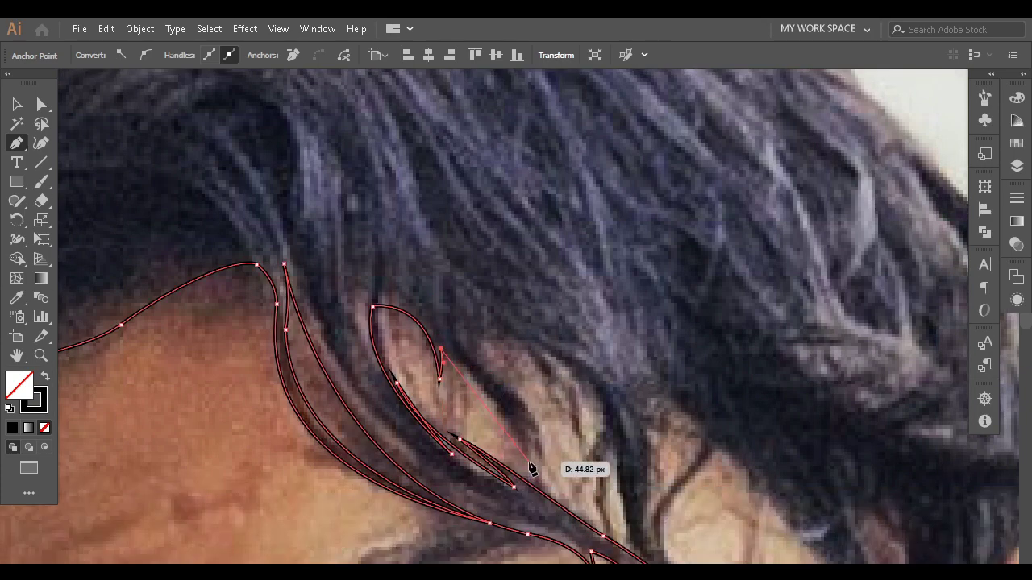
{"action": "left_click", "coordinate": [564, 495]}
{"action": "scroll", "coordinate": [565, 495], "scroll_direction": "up", "scroll_amount": 2}
{"action": "left_click_drag", "start_coordinate": [482, 412], "coordinate": [423, 363]}
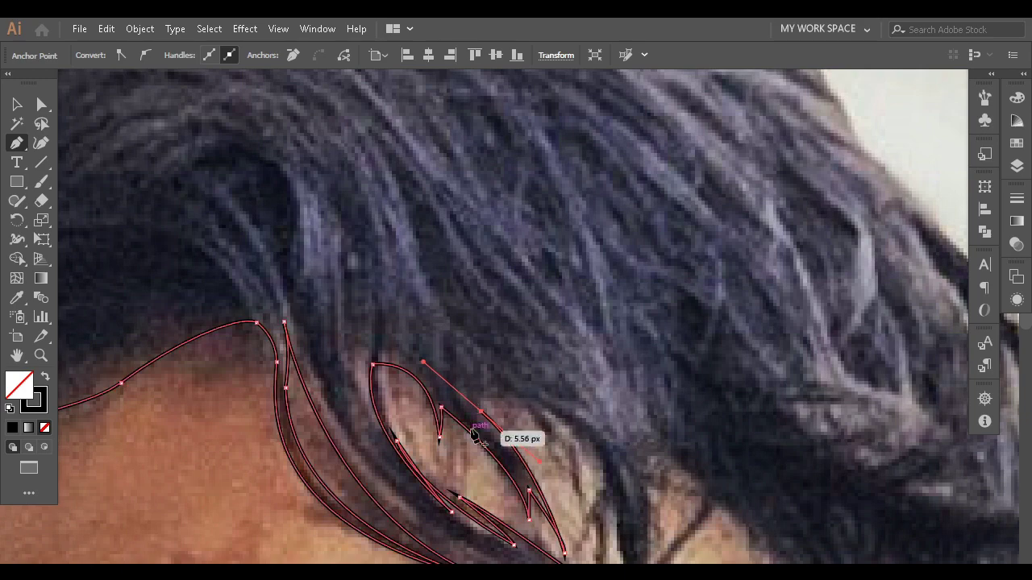
{"action": "mouse_move", "coordinate": [501, 398]}
{"action": "left_mouse_down"}
{"action": "mouse_move", "coordinate": [516, 402]}
{"action": "mouse_move", "coordinate": [524, 501]}
{"action": "left_mouse_up"}
{"action": "scroll", "coordinate": [572, 479], "scroll_direction": "down", "scroll_amount": 3}
{"action": "scroll", "coordinate": [571, 479], "scroll_direction": "right", "scroll_amount": 2}
{"action": "left_click_drag", "start_coordinate": [508, 459], "coordinate": [517, 466]}
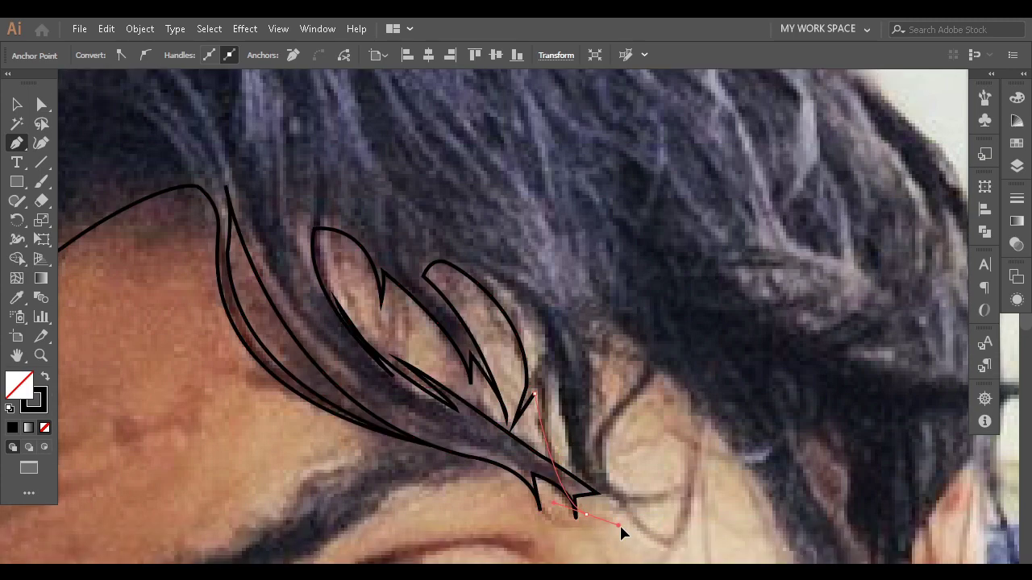
Trace the lower strand tips and the upper strand curves over the forehead
{"action": "left_click_drag", "start_coordinate": [575, 549], "coordinate": [571, 472]}
{"action": "left_click_drag", "start_coordinate": [551, 413], "coordinate": [536, 461]}
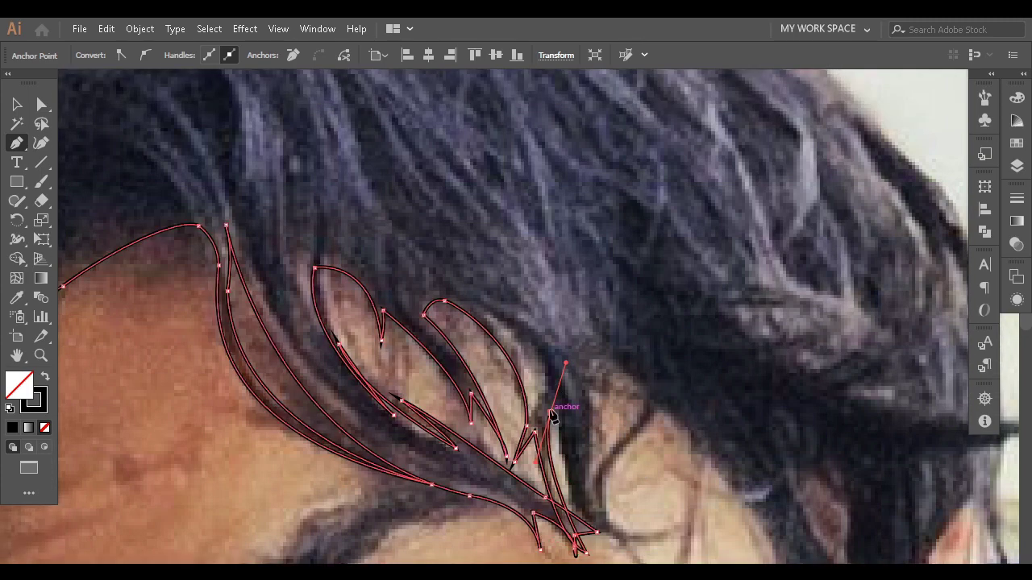
{"action": "mouse_move", "coordinate": [621, 548]}
{"action": "left_mouse_down"}
{"action": "mouse_move", "coordinate": [649, 487]}
{"action": "mouse_move", "coordinate": [601, 492]}
{"action": "left_mouse_up"}
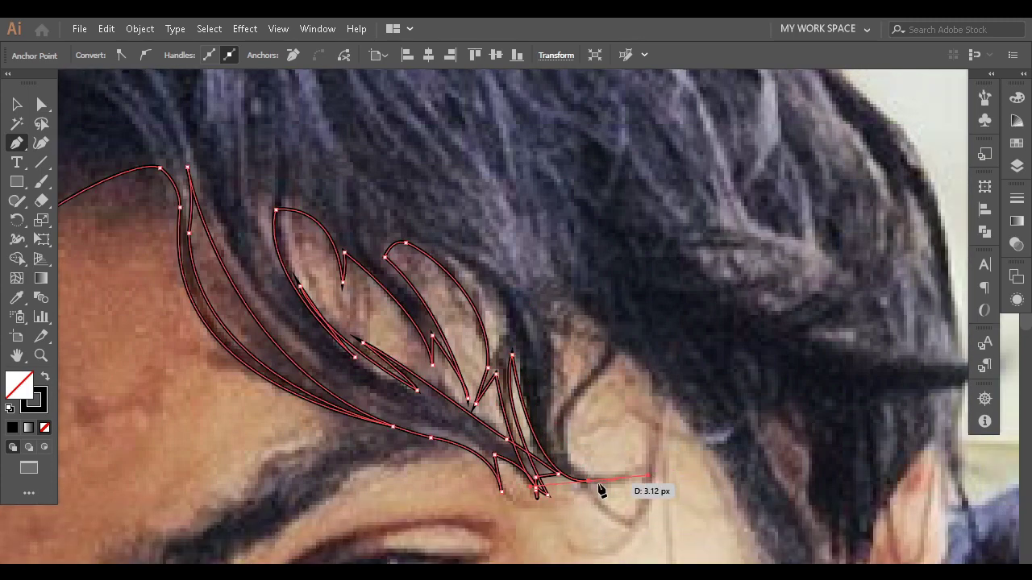
{"action": "mouse_move", "coordinate": [550, 403]}
{"action": "left_mouse_down"}
{"action": "mouse_move", "coordinate": [545, 317]}
{"action": "mouse_move", "coordinate": [570, 339]}
{"action": "mouse_move", "coordinate": [522, 416]}
{"action": "left_mouse_up"}
{"action": "scroll", "coordinate": [535, 311], "scroll_direction": "right", "scroll_amount": 1}
{"action": "left_click", "coordinate": [504, 311]}
{"action": "left_click_drag", "start_coordinate": [589, 523], "coordinate": [643, 528]}
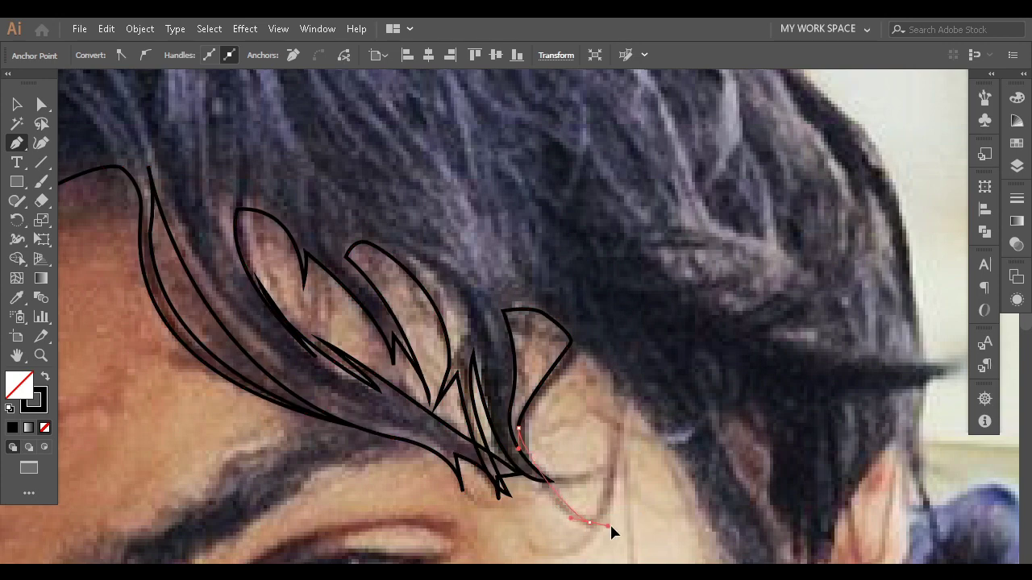
{"action": "left_click_drag", "start_coordinate": [557, 481], "coordinate": [556, 490]}
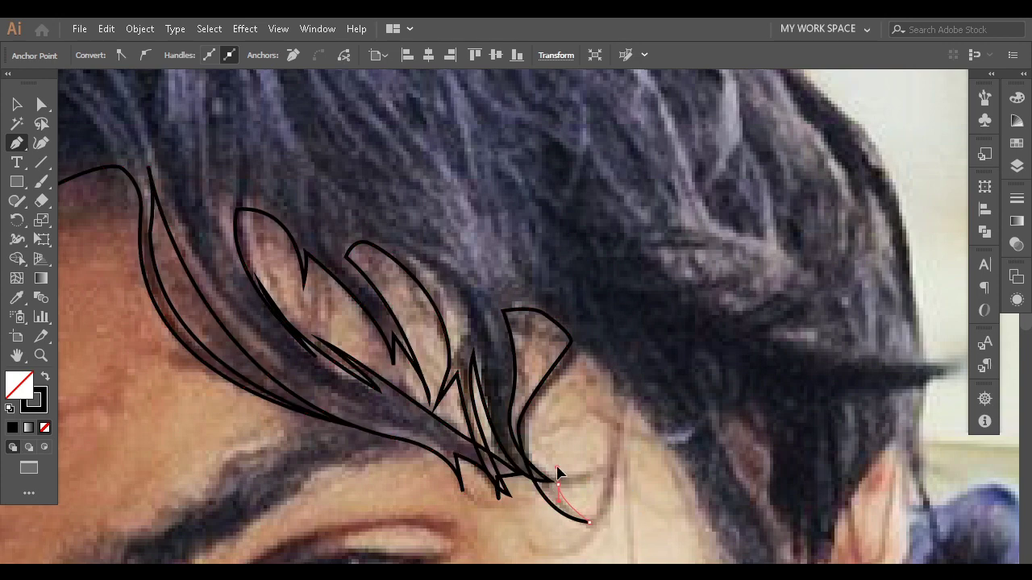
{"action": "left_click_drag", "start_coordinate": [556, 428], "coordinate": [565, 386]}
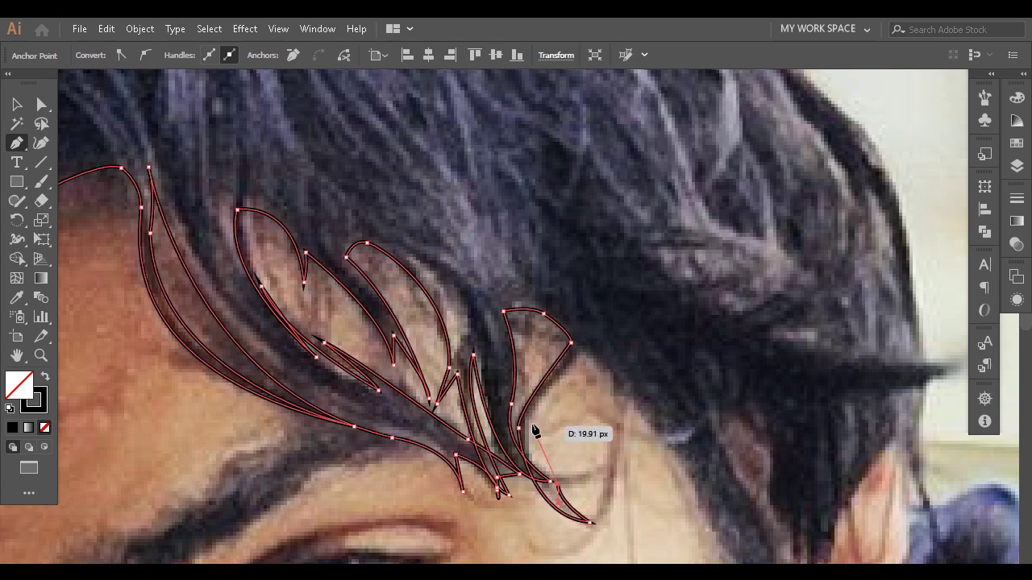
{"action": "left_click_drag", "start_coordinate": [535, 433], "coordinate": [545, 393]}
{"action": "left_click_drag", "start_coordinate": [547, 452], "coordinate": [550, 455]}
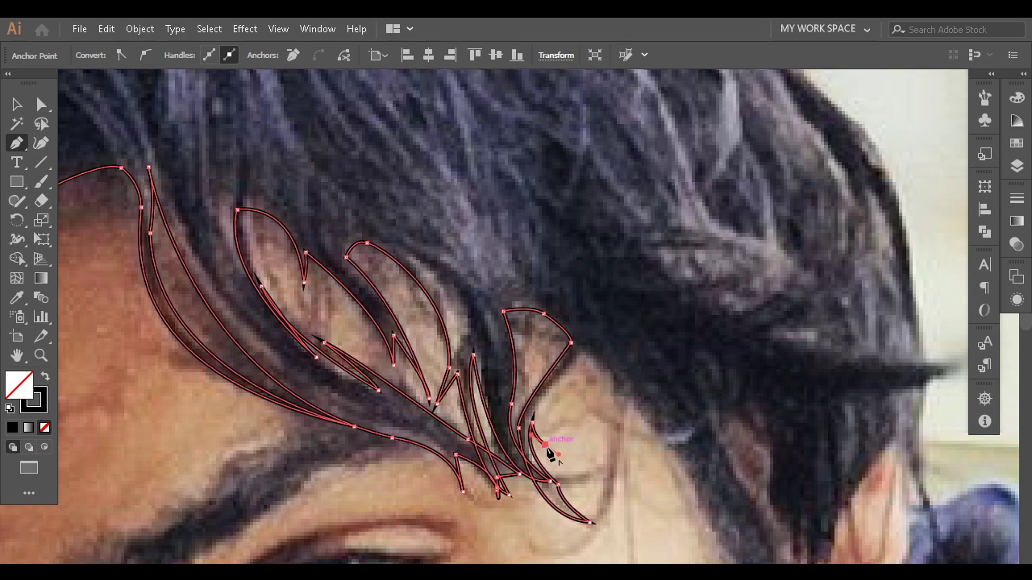
Start a new curved strand near the temple, curving toward the upper hair
{"action": "left_click_drag", "start_coordinate": [587, 347], "coordinate": [597, 340]}
{"action": "left_click_drag", "start_coordinate": [659, 275], "coordinate": [658, 282]}
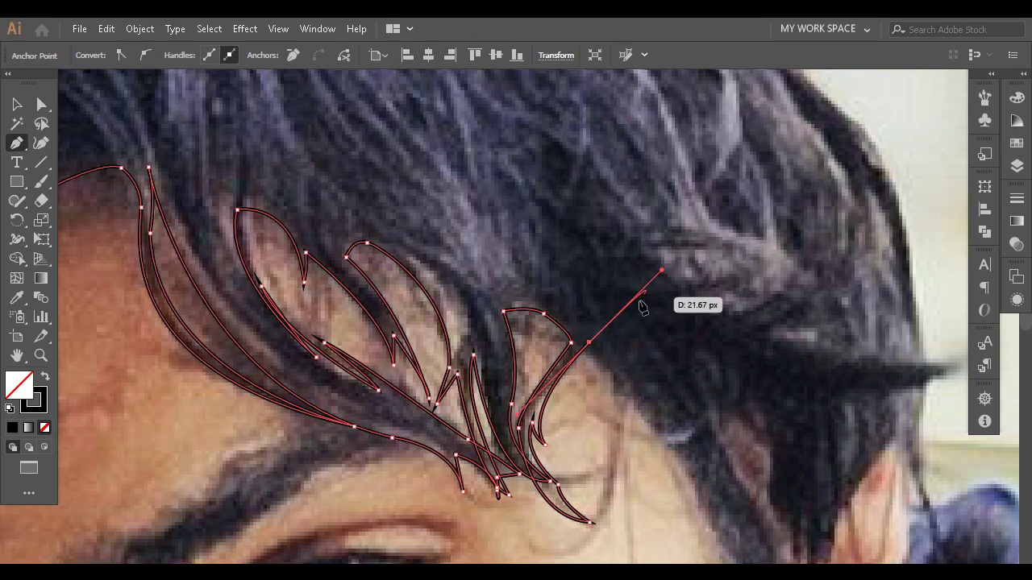
{"action": "scroll", "coordinate": [601, 403], "scroll_direction": "right", "scroll_amount": 3}
{"action": "scroll", "coordinate": [601, 403], "scroll_direction": "down", "scroll_amount": 1}
{"action": "scroll", "coordinate": [565, 420], "scroll_direction": "down", "scroll_amount": 2}
{"action": "left_click_drag", "start_coordinate": [502, 326], "coordinate": [467, 438]}
Trace the outline down the side hairline past the temple, switching to a sharp corner at the sideburn
{"action": "scroll", "coordinate": [506, 432], "scroll_direction": "up", "scroll_amount": 2}
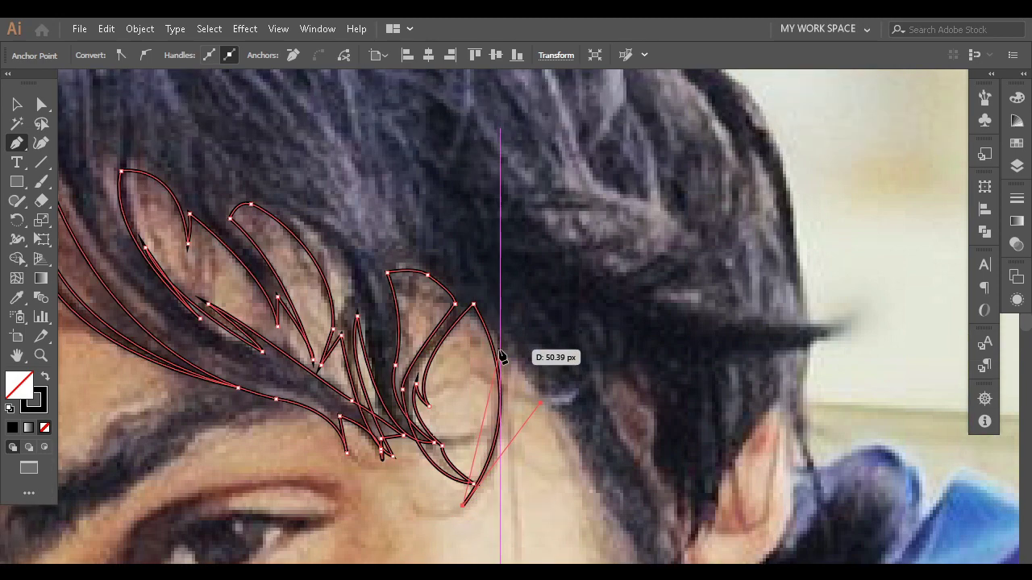
{"action": "left_click_drag", "start_coordinate": [501, 350], "coordinate": [476, 270]}
{"action": "left_click", "coordinate": [501, 350]}
{"action": "scroll", "coordinate": [503, 352], "scroll_direction": "down", "scroll_amount": 2}
{"action": "scroll", "coordinate": [502, 352], "scroll_direction": "right", "scroll_amount": 2}
{"action": "left_click", "coordinate": [501, 372]}
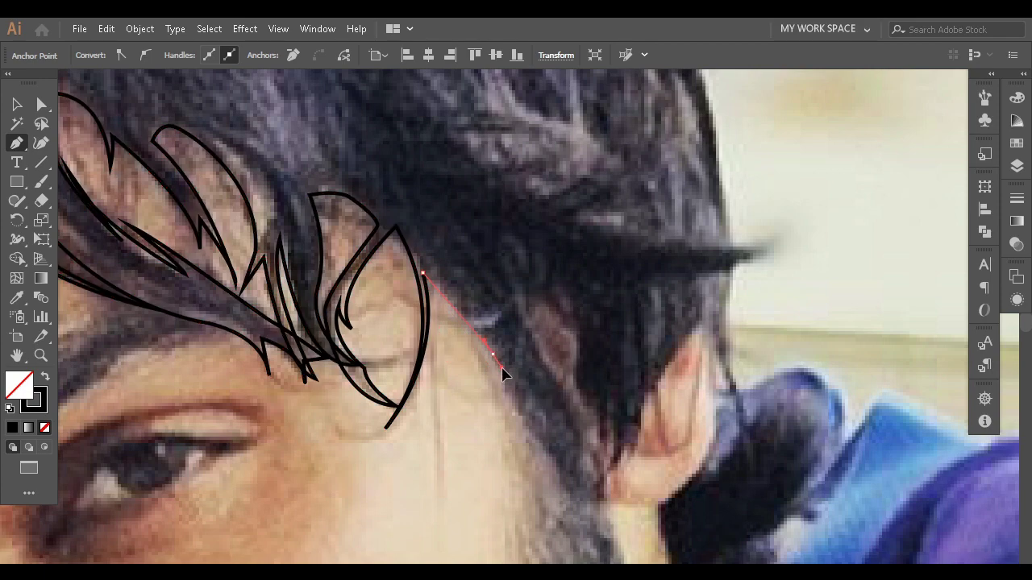
{"action": "scroll", "coordinate": [502, 374], "scroll_direction": "down", "scroll_amount": 2}
Continue the outline down the sideburn to its lower corner
{"action": "left_click", "coordinate": [545, 397]}
{"action": "scroll", "coordinate": [545, 418], "scroll_direction": "down", "scroll_amount": 2}
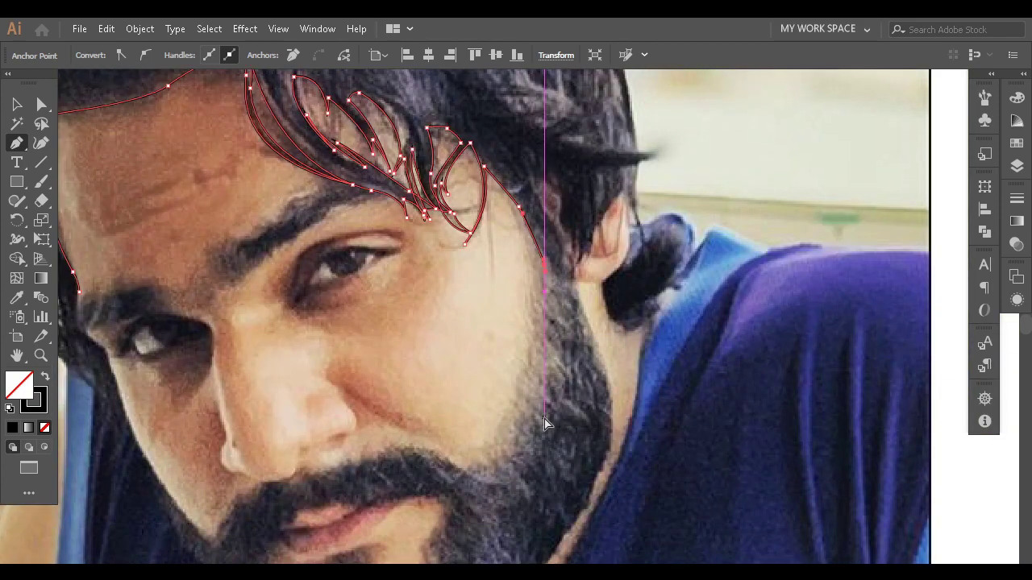
{"action": "scroll", "coordinate": [545, 418], "scroll_direction": "right", "scroll_amount": 2}
{"action": "scroll", "coordinate": [470, 399], "scroll_direction": "up", "scroll_amount": 5}
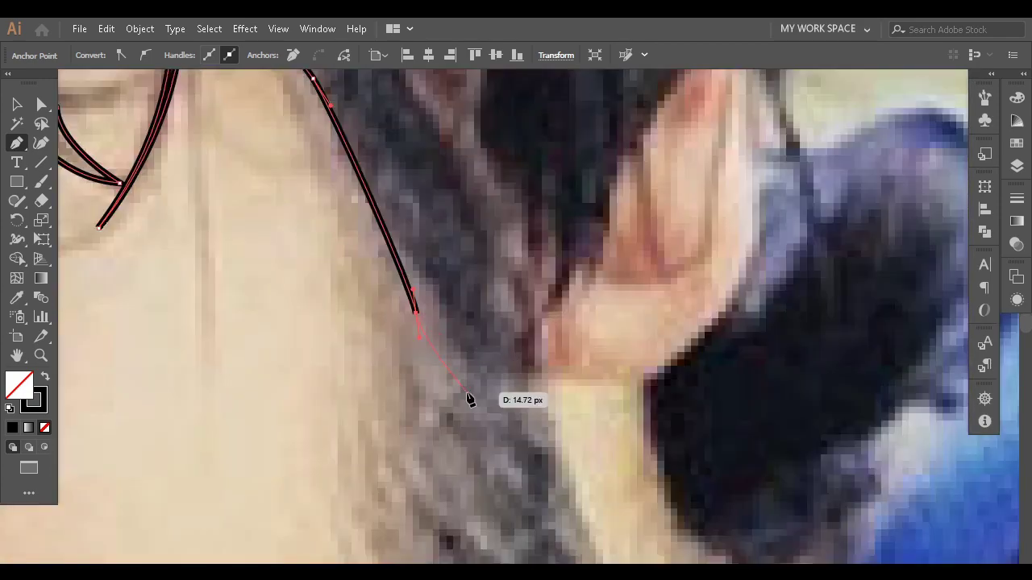
{"action": "left_click", "coordinate": [422, 388]}
{"action": "scroll", "coordinate": [569, 391], "scroll_direction": "down", "scroll_amount": 4}
{"action": "left_click", "coordinate": [541, 446]}
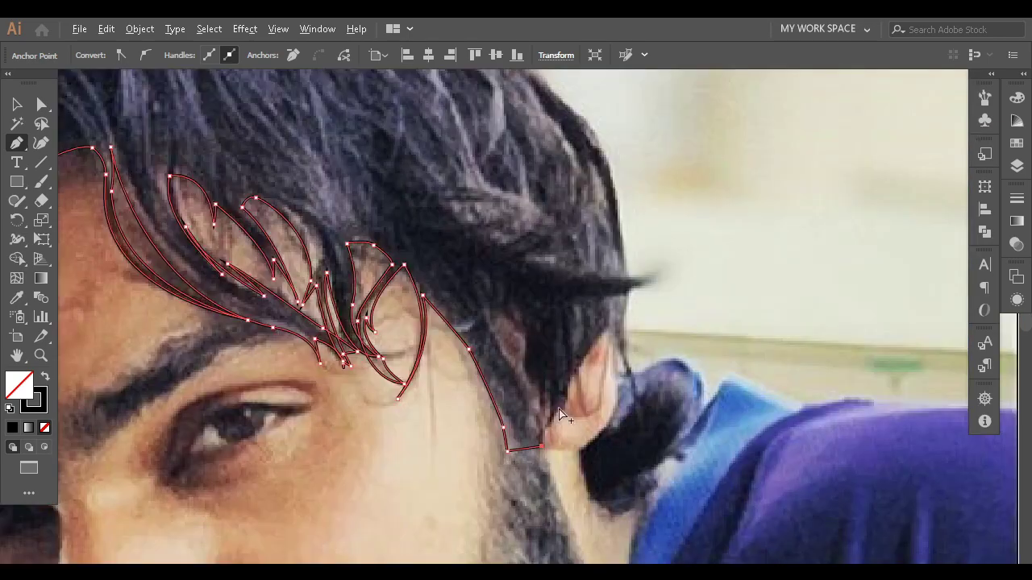
{"action": "scroll", "coordinate": [561, 415], "scroll_direction": "up", "scroll_amount": 3}
{"action": "left_click", "coordinate": [527, 444]}
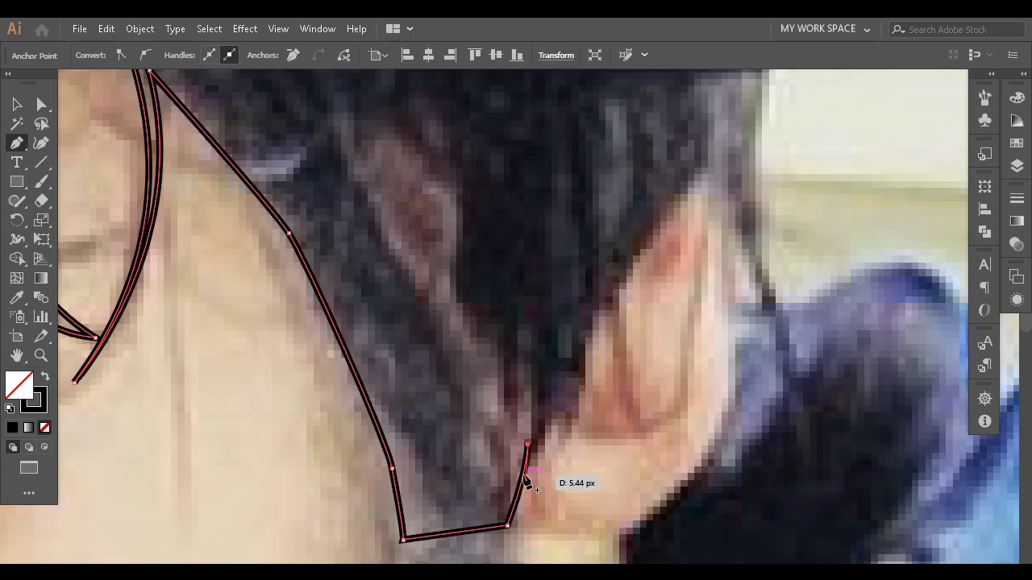
Run the outline up the front of the ear to its top
{"action": "left_click", "coordinate": [560, 418]}
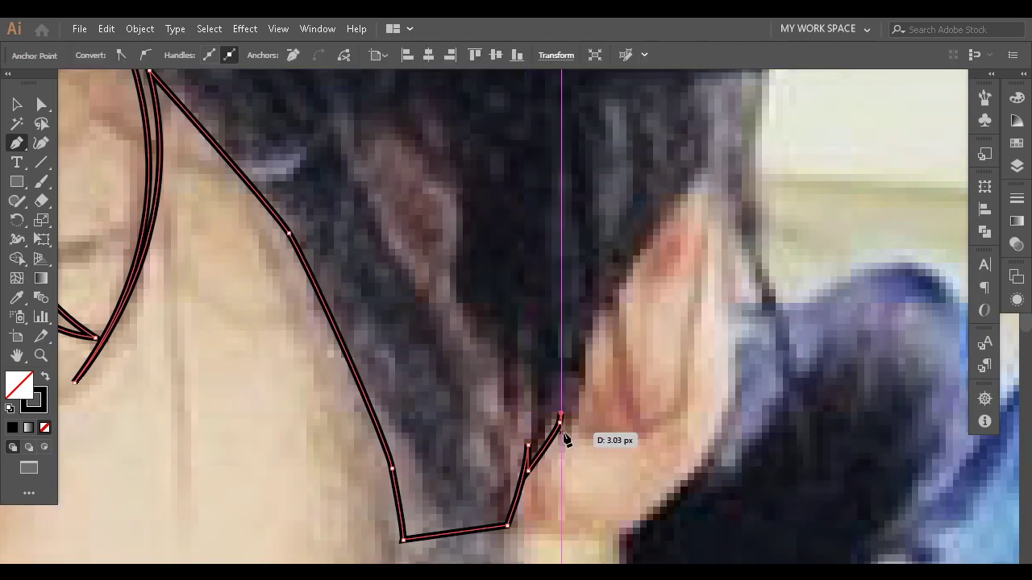
{"action": "left_click", "coordinate": [596, 303]}
{"action": "left_click", "coordinate": [693, 192]}
{"action": "scroll", "coordinate": [710, 174], "scroll_direction": "down", "scroll_amount": 5}
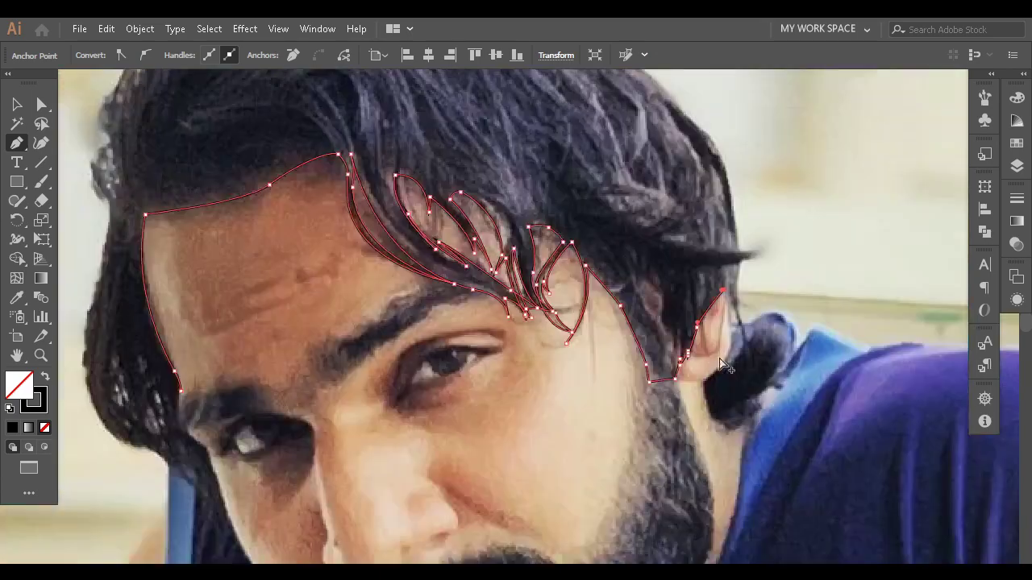
{"action": "scroll", "coordinate": [634, 325], "scroll_direction": "up", "scroll_amount": 4}
{"action": "scroll", "coordinate": [604, 403], "scroll_direction": "up", "scroll_amount": 1}
Curve the outline behind the ear up to the pointed flicked hair tip and back below it
{"action": "left_click", "coordinate": [571, 466]}
{"action": "scroll", "coordinate": [572, 484], "scroll_direction": "down", "scroll_amount": 3}
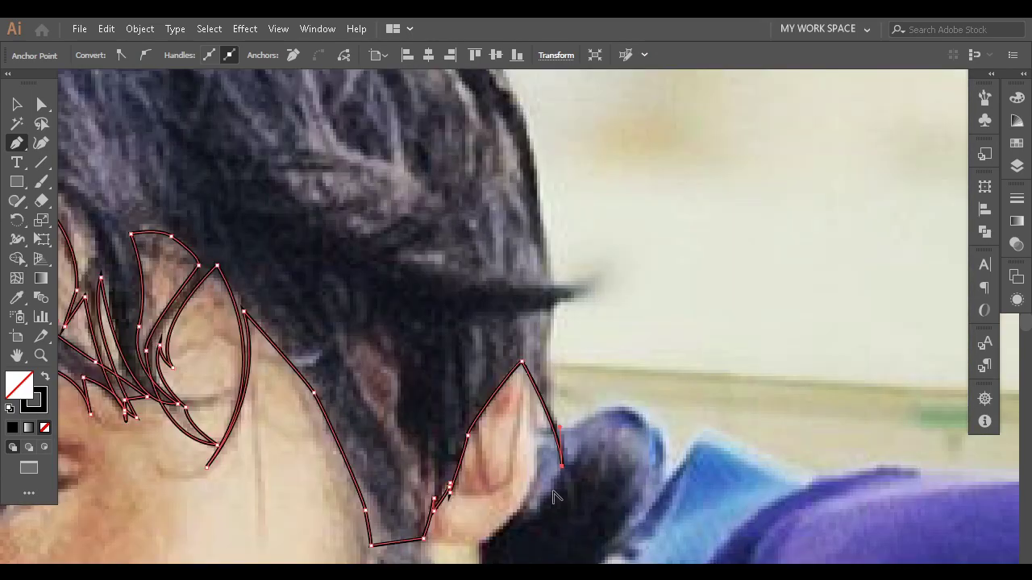
{"action": "scroll", "coordinate": [553, 369], "scroll_direction": "up", "scroll_amount": 3}
{"action": "left_click_drag", "start_coordinate": [549, 352], "coordinate": [563, 266]}
{"action": "left_click", "coordinate": [549, 352]}
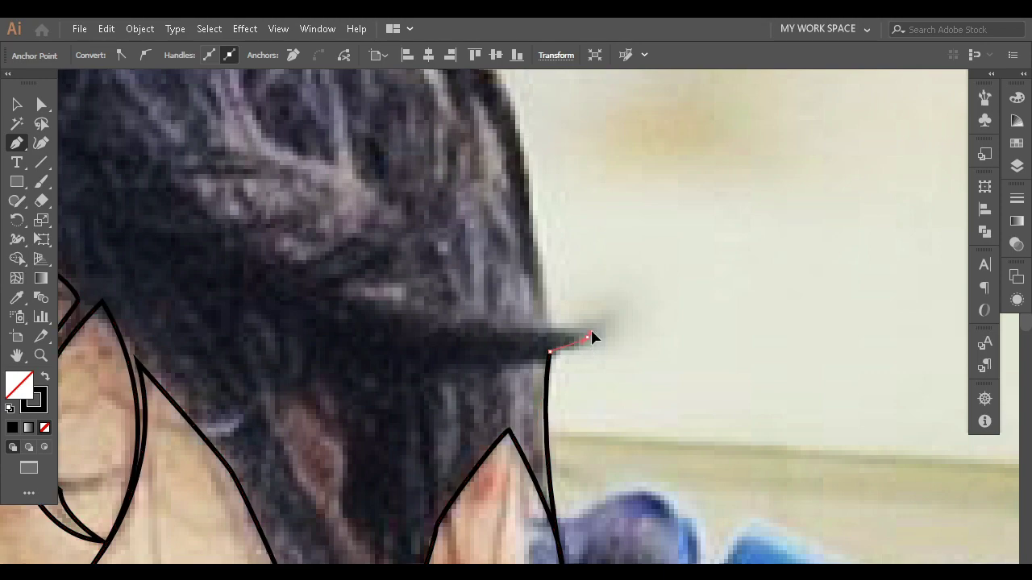
{"action": "left_click", "coordinate": [587, 338]}
{"action": "left_click", "coordinate": [546, 336]}
Add curved anchors along the upper hair edge and over the crown
{"action": "scroll", "coordinate": [553, 336], "scroll_direction": "down", "scroll_amount": 3}
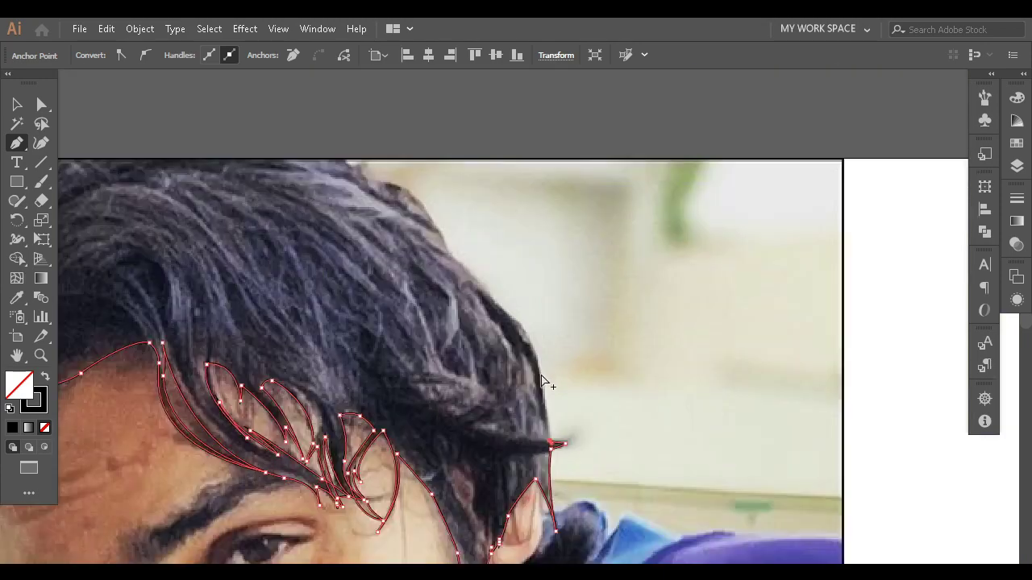
{"action": "scroll", "coordinate": [553, 379], "scroll_direction": "up", "scroll_amount": 3}
{"action": "scroll", "coordinate": [557, 420], "scroll_direction": "left", "scroll_amount": 2}
{"action": "scroll", "coordinate": [548, 339], "scroll_direction": "up", "scroll_amount": 3}
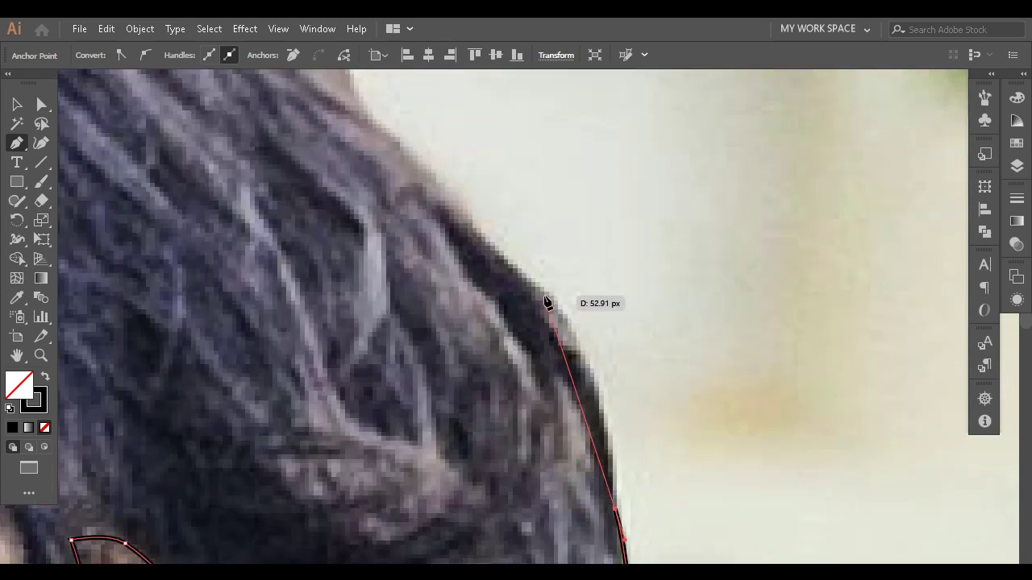
{"action": "left_click_drag", "start_coordinate": [542, 288], "coordinate": [481, 249]}
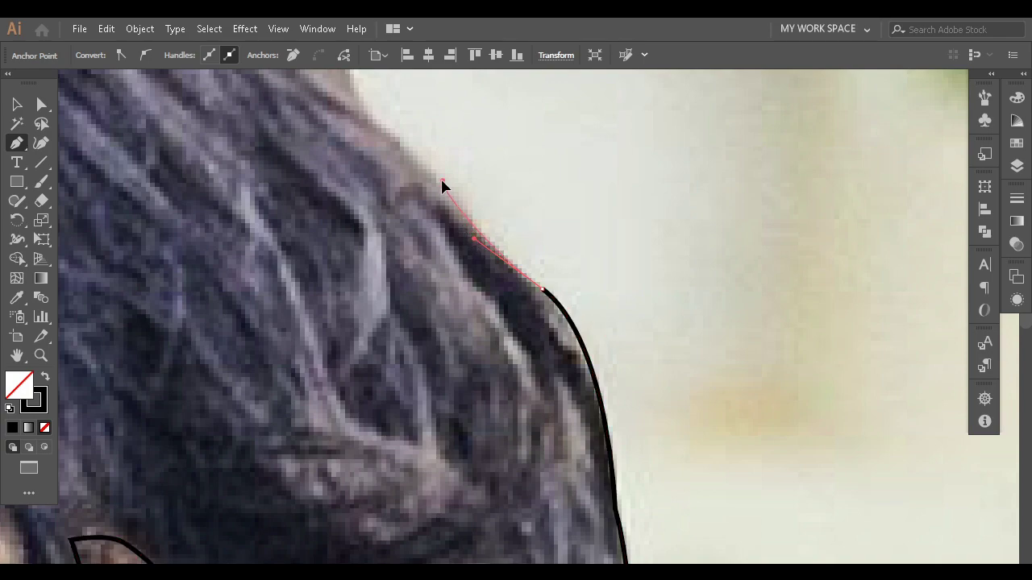
{"action": "scroll", "coordinate": [442, 184], "scroll_direction": "down", "scroll_amount": 3}
{"action": "scroll", "coordinate": [438, 315], "scroll_direction": "up", "scroll_amount": 3}
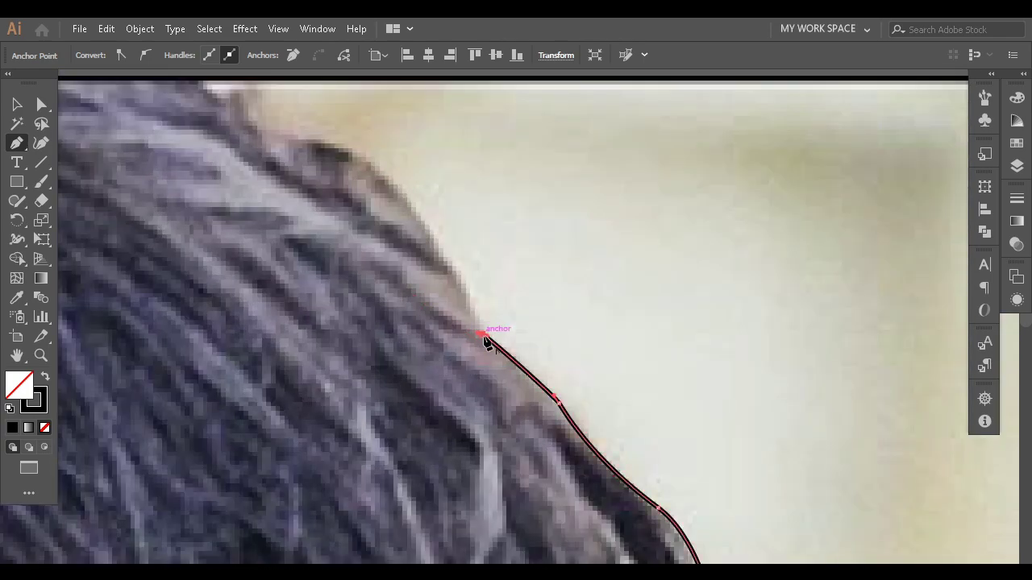
{"action": "scroll", "coordinate": [486, 342], "scroll_direction": "left", "scroll_amount": 3}
{"action": "scroll", "coordinate": [492, 355], "scroll_direction": "up", "scroll_amount": 3}
{"action": "scroll", "coordinate": [481, 288], "scroll_direction": "up", "scroll_amount": 1}
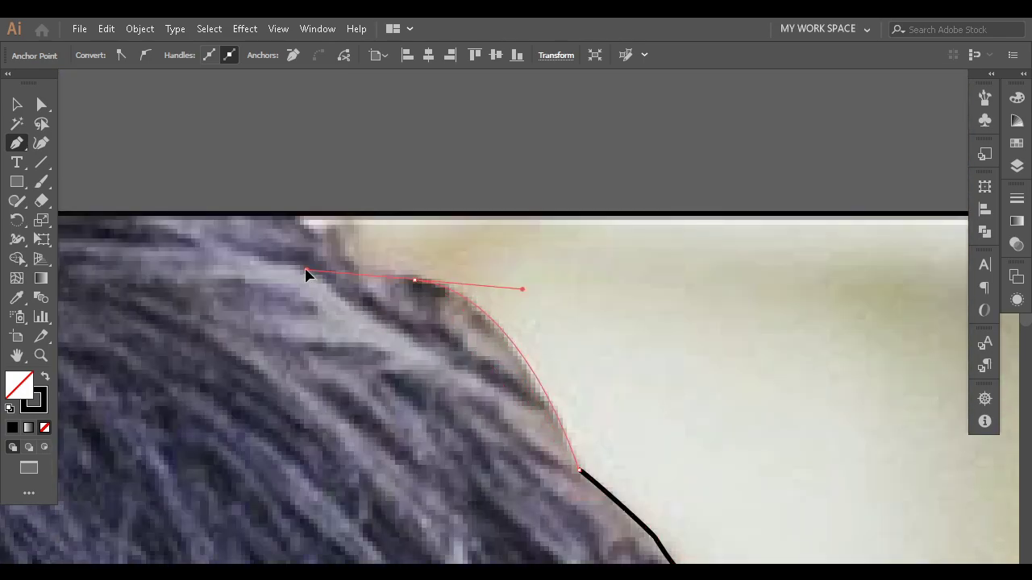
{"action": "left_click_drag", "start_coordinate": [355, 265], "coordinate": [340, 256]}
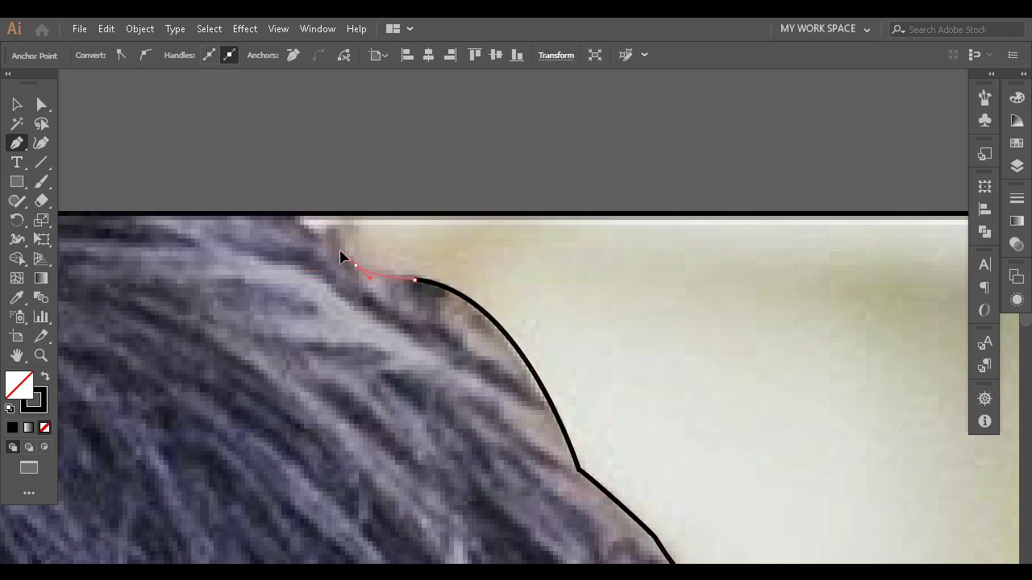
{"action": "left_click_drag", "start_coordinate": [373, 292], "coordinate": [390, 293]}
Carry the curved outline across the top of the hair and down toward its left side
{"action": "scroll", "coordinate": [350, 276], "scroll_direction": "up", "scroll_amount": 1}
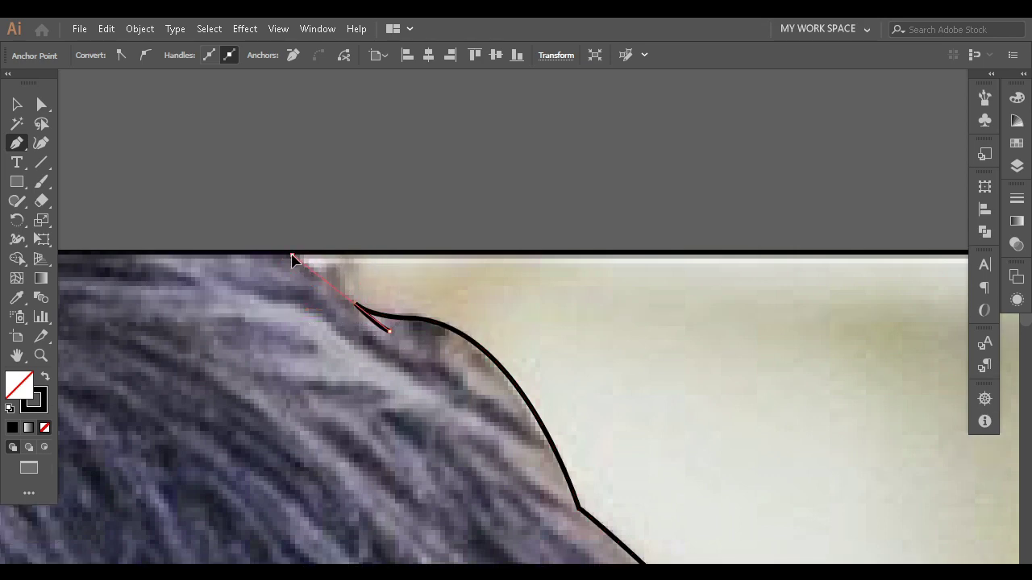
{"action": "left_click_drag", "start_coordinate": [290, 255], "coordinate": [269, 253]}
{"action": "scroll", "coordinate": [270, 252], "scroll_direction": "down", "scroll_amount": 3}
{"action": "scroll", "coordinate": [283, 343], "scroll_direction": "up", "scroll_amount": 2}
{"action": "scroll", "coordinate": [306, 290], "scroll_direction": "up", "scroll_amount": 2}
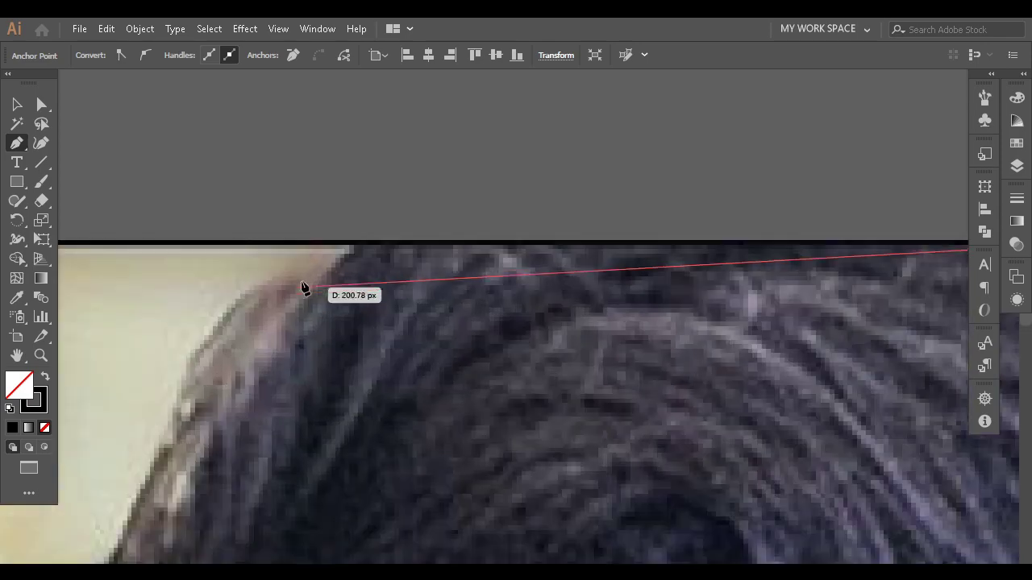
{"action": "left_click_drag", "start_coordinate": [362, 240], "coordinate": [302, 310]}
{"action": "scroll", "coordinate": [302, 310], "scroll_direction": "down", "scroll_amount": 4}
{"action": "scroll", "coordinate": [295, 316], "scroll_direction": "up", "scroll_amount": 4}
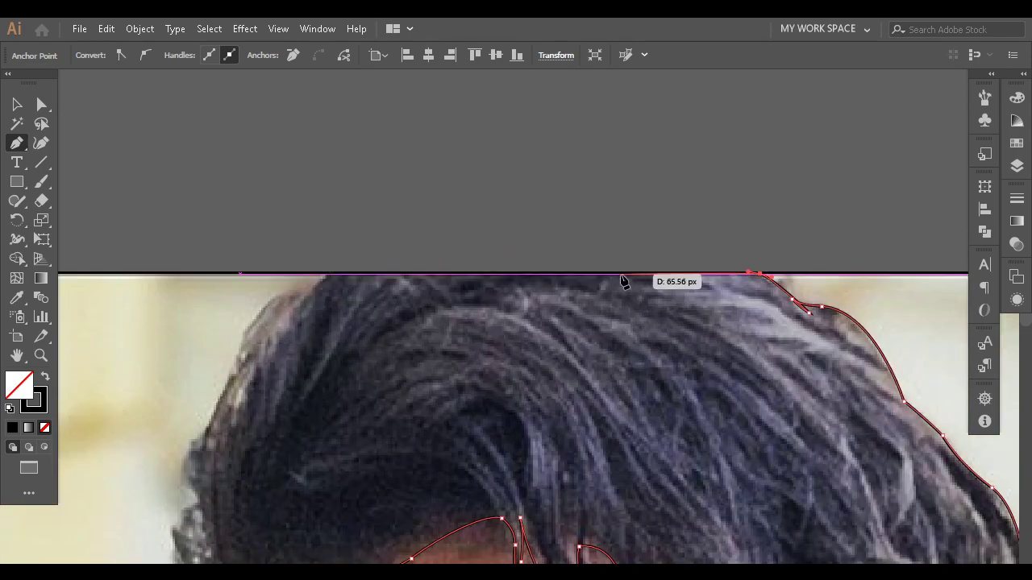
{"action": "mouse_move", "coordinate": [650, 253]}
{"action": "left_mouse_down"}
{"action": "mouse_move", "coordinate": [497, 249]}
{"action": "mouse_move", "coordinate": [451, 265]}
{"action": "left_mouse_up"}
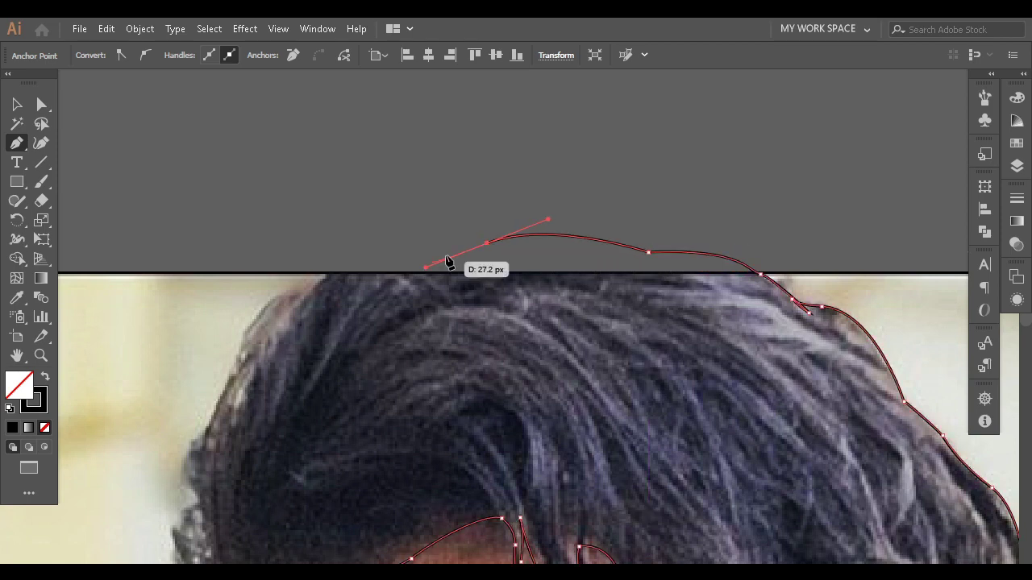
{"action": "left_click", "coordinate": [487, 243]}
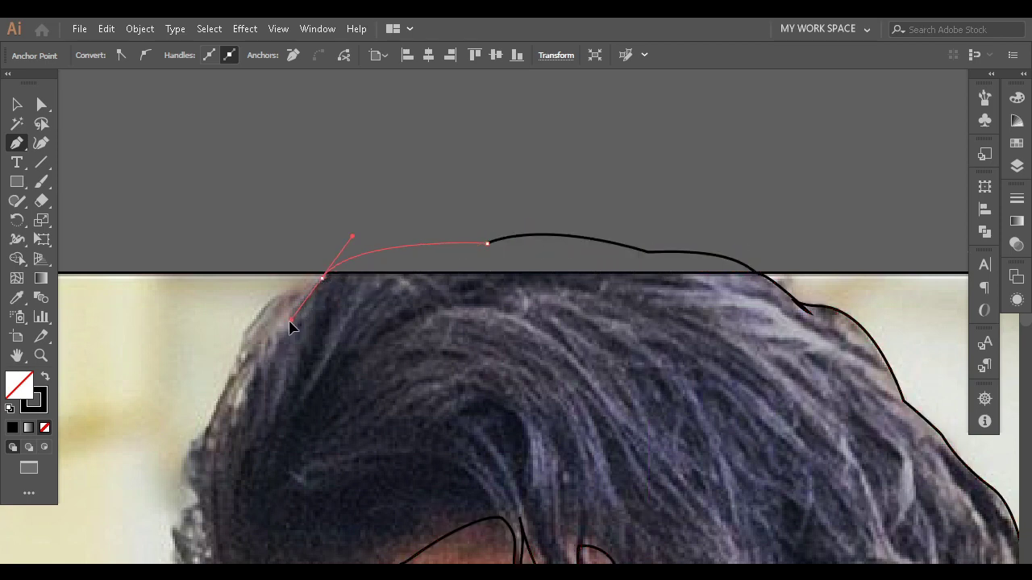
{"action": "left_click_drag", "start_coordinate": [273, 326], "coordinate": [225, 357]}
{"action": "scroll", "coordinate": [323, 302], "scroll_direction": "up", "scroll_amount": 2}
Place curved anchors down the upper left hair edge to the small notch
{"action": "left_click", "coordinate": [196, 415]}
{"action": "scroll", "coordinate": [207, 430], "scroll_direction": "down", "scroll_amount": 2}
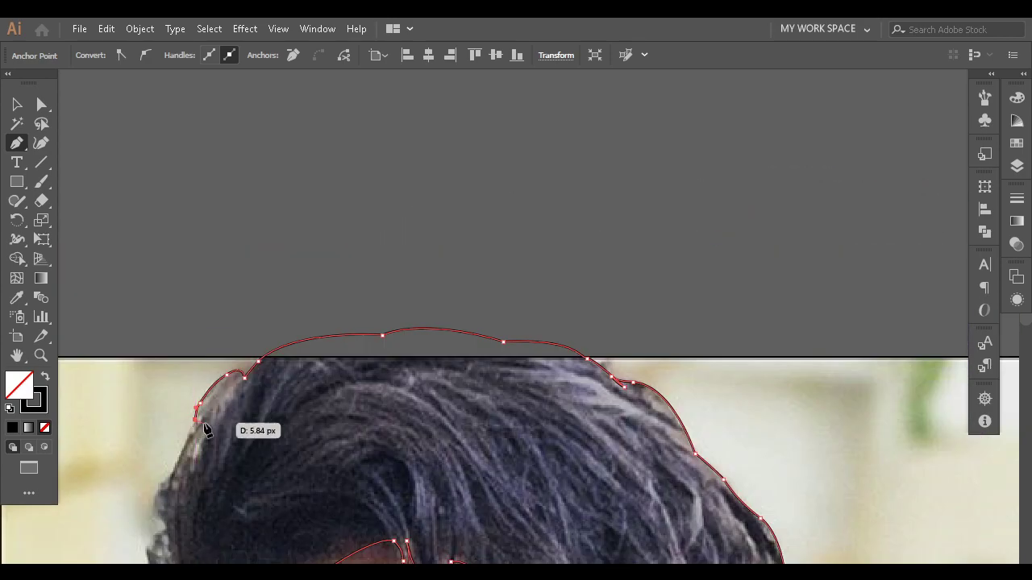
{"action": "scroll", "coordinate": [268, 355], "scroll_direction": "up", "scroll_amount": 2}
{"action": "left_click", "coordinate": [353, 238]}
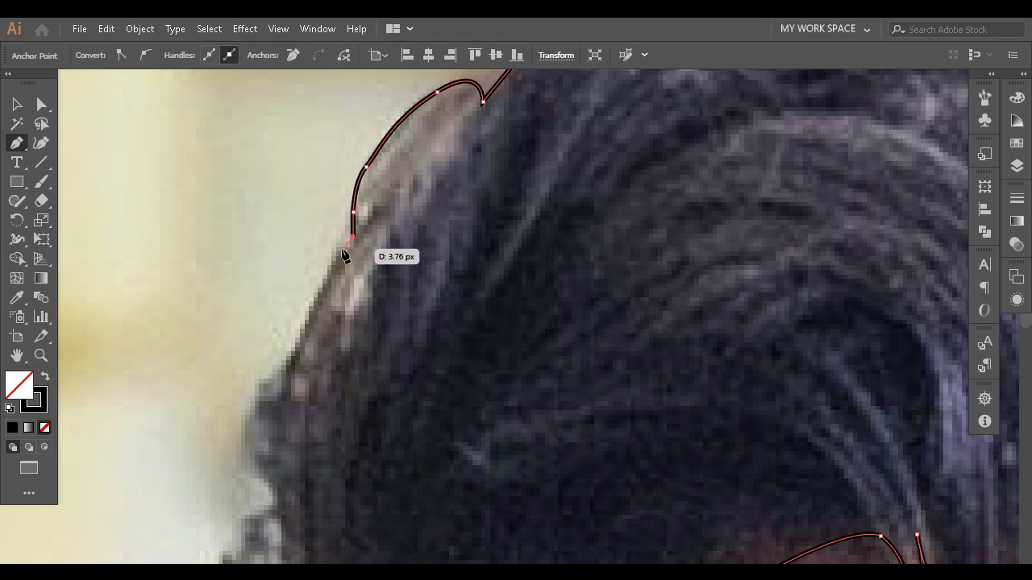
{"action": "left_click_drag", "start_coordinate": [304, 329], "coordinate": [301, 360]}
{"action": "left_click", "coordinate": [254, 393]}
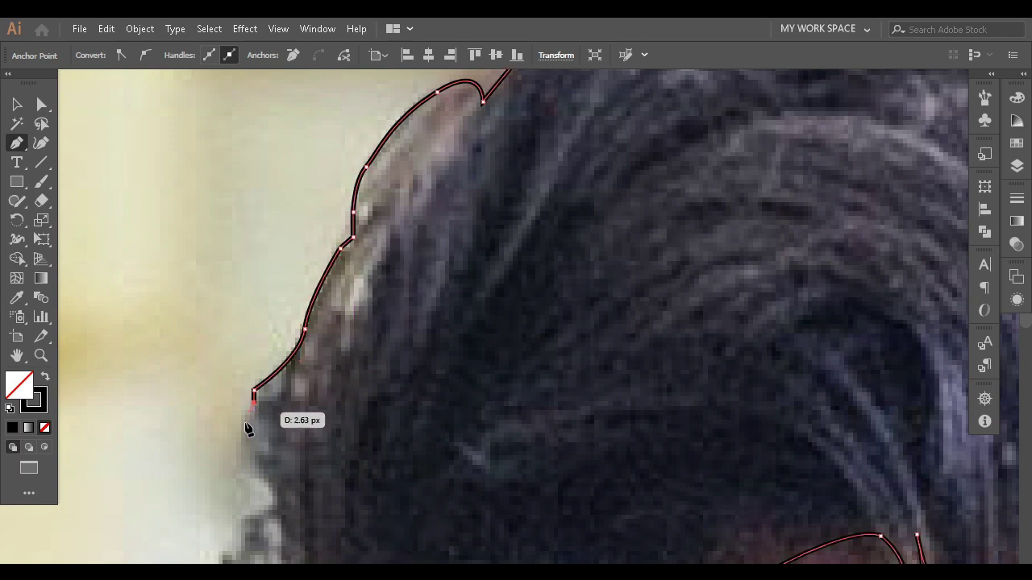
{"action": "left_click_drag", "start_coordinate": [244, 443], "coordinate": [261, 464]}
{"action": "scroll", "coordinate": [270, 403], "scroll_direction": "down", "scroll_amount": 3}
{"action": "left_click_drag", "start_coordinate": [275, 394], "coordinate": [281, 412]}
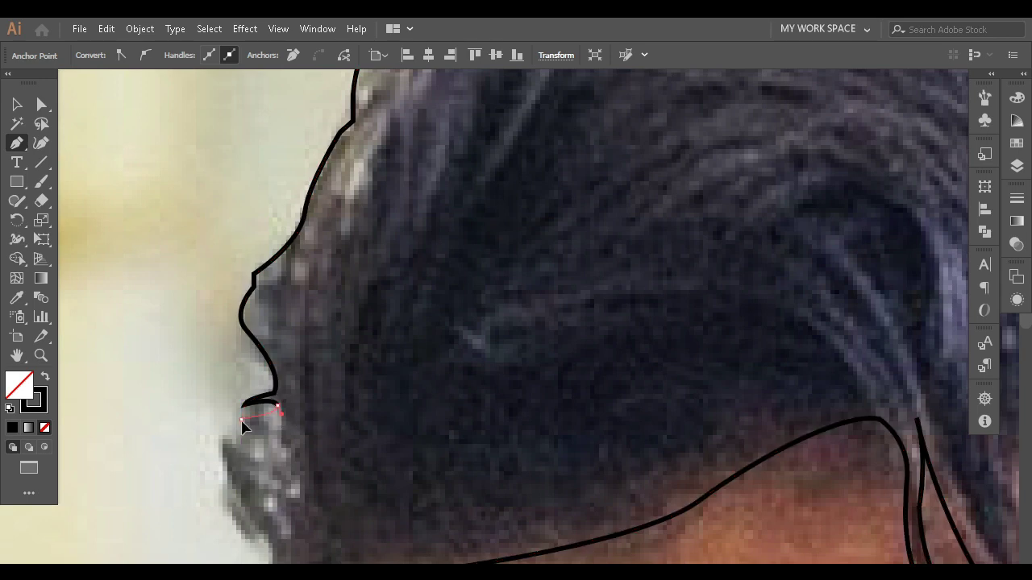
{"action": "left_click", "coordinate": [242, 420]}
Curve the outline around the stray tuft and further down the left hair edge
{"action": "scroll", "coordinate": [284, 430], "scroll_direction": "down", "scroll_amount": 3}
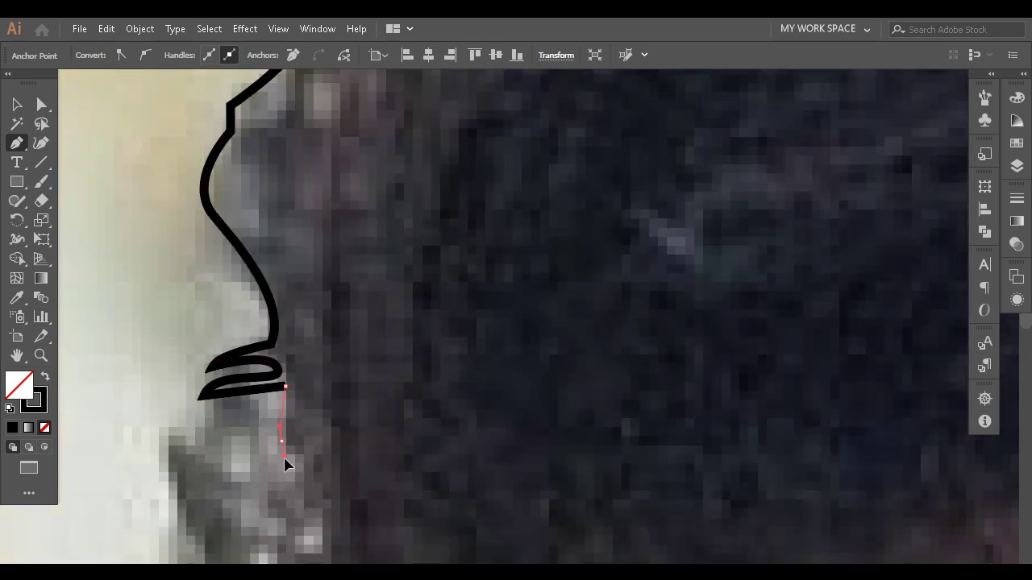
{"action": "scroll", "coordinate": [306, 467], "scroll_direction": "down", "scroll_amount": 2}
{"action": "mouse_move", "coordinate": [313, 480]}
{"action": "left_mouse_down"}
{"action": "mouse_move", "coordinate": [260, 442]}
{"action": "mouse_move", "coordinate": [307, 476]}
{"action": "left_mouse_up"}
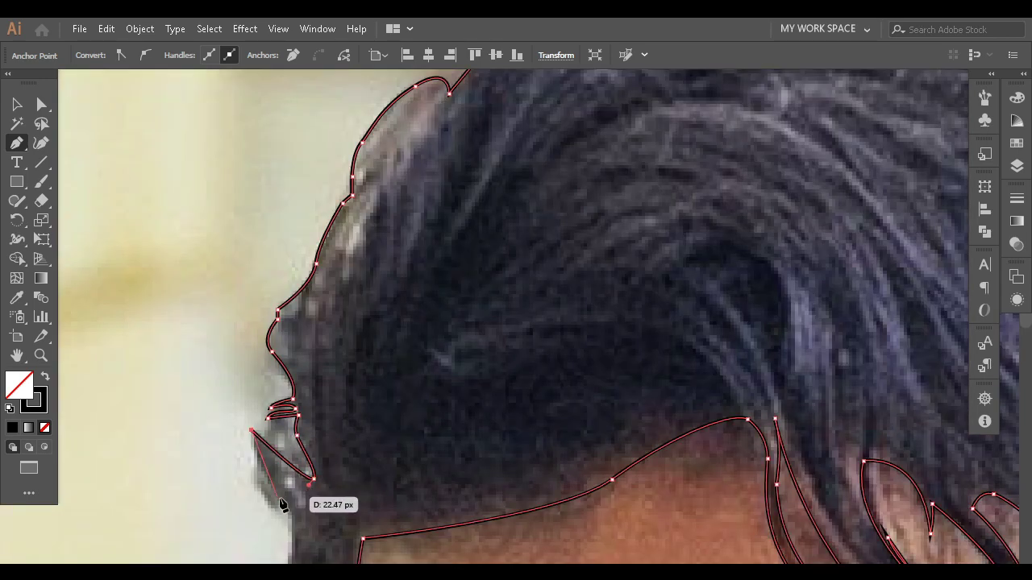
{"action": "scroll", "coordinate": [306, 484], "scroll_direction": "down", "scroll_amount": 3}
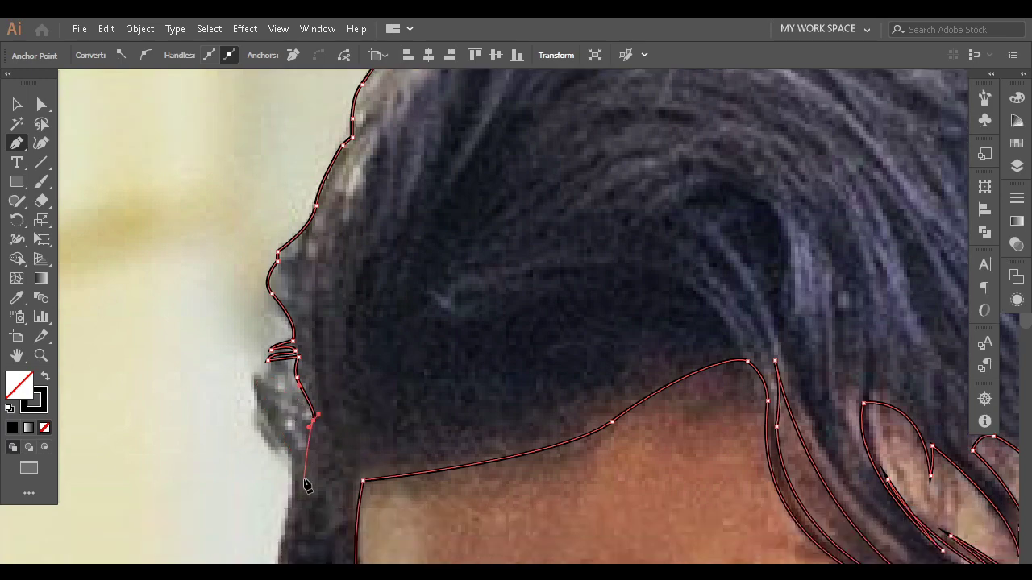
{"action": "left_click_drag", "start_coordinate": [295, 471], "coordinate": [292, 514]}
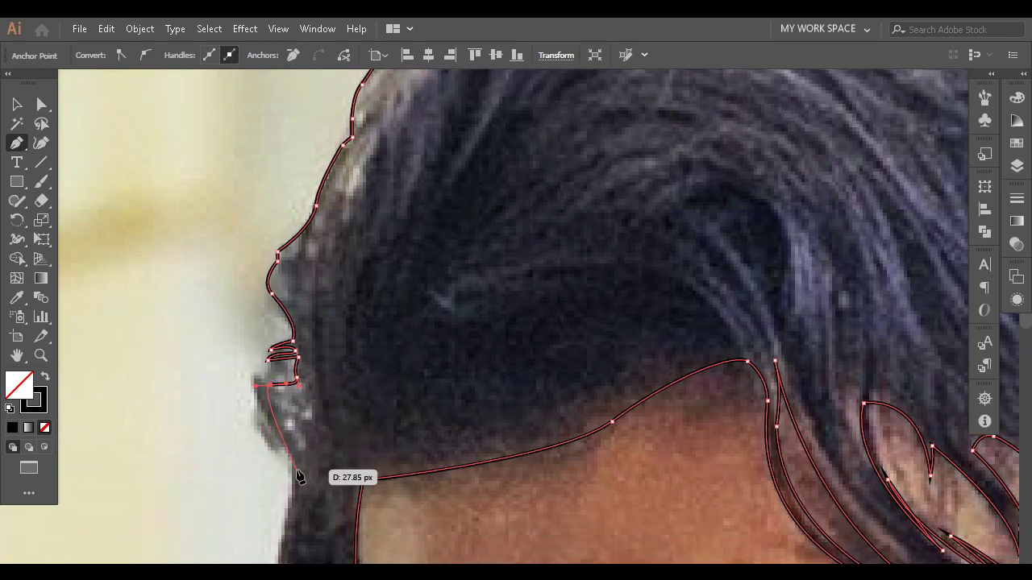
{"action": "scroll", "coordinate": [292, 514], "scroll_direction": "down", "scroll_amount": 5}
{"action": "mouse_move", "coordinate": [276, 395]}
{"action": "left_mouse_down"}
{"action": "mouse_move", "coordinate": [281, 413]}
{"action": "mouse_move", "coordinate": [256, 473]}
{"action": "left_mouse_up"}
{"action": "scroll", "coordinate": [281, 407], "scroll_direction": "up", "scroll_amount": 5}
{"action": "scroll", "coordinate": [256, 473], "scroll_direction": "down", "scroll_amount": 5}
{"action": "scroll", "coordinate": [343, 410], "scroll_direction": "up", "scroll_amount": 5}
Trace down the lock beside the face and around its bottom, ending on a corner anchor
{"action": "left_click_drag", "start_coordinate": [360, 256], "coordinate": [362, 326]}
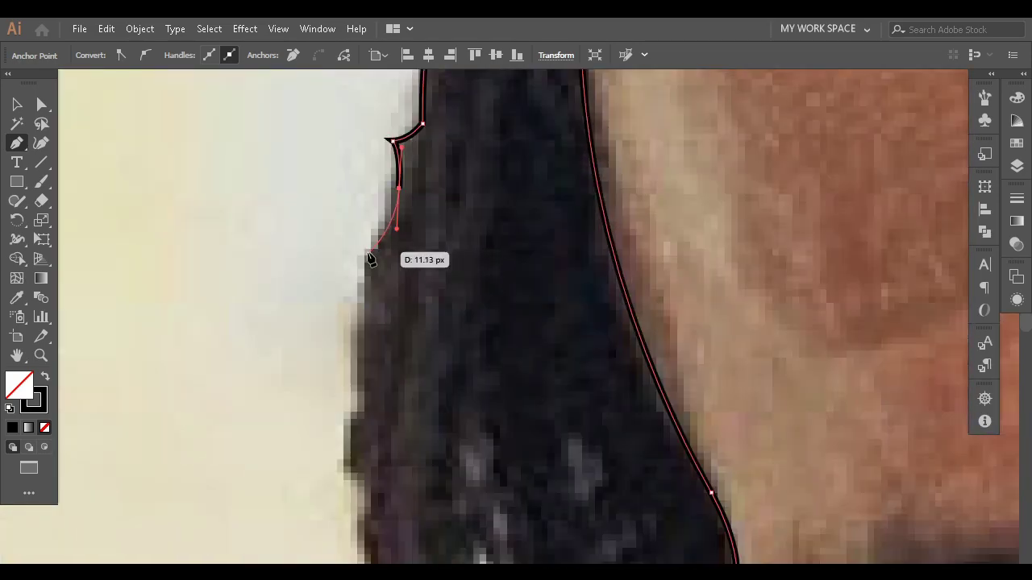
{"action": "mouse_move", "coordinate": [362, 421]}
{"action": "left_mouse_down"}
{"action": "mouse_move", "coordinate": [346, 502]}
{"action": "mouse_move", "coordinate": [367, 550]}
{"action": "left_mouse_up"}
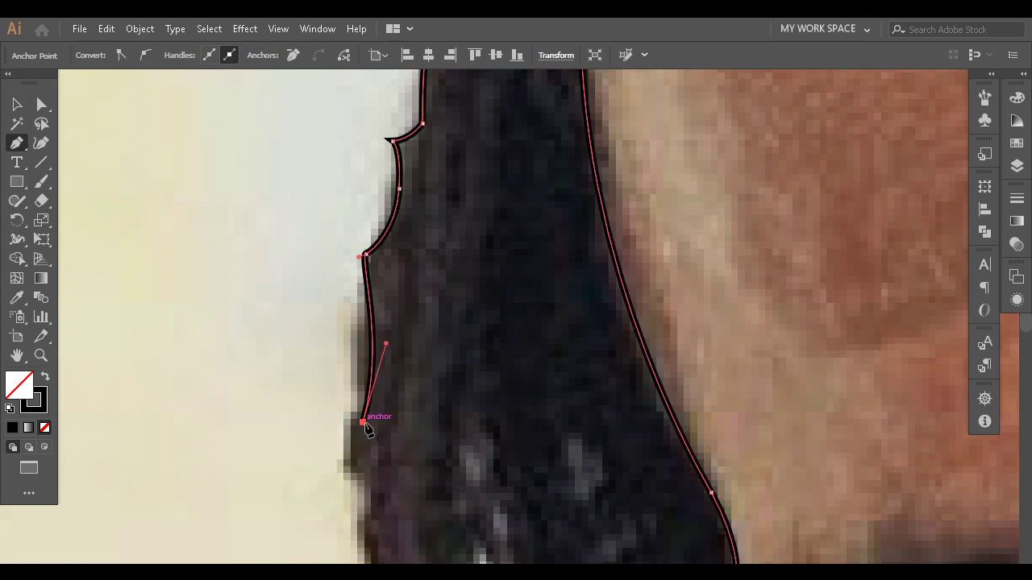
{"action": "left_click_drag", "start_coordinate": [365, 334], "coordinate": [364, 369]}
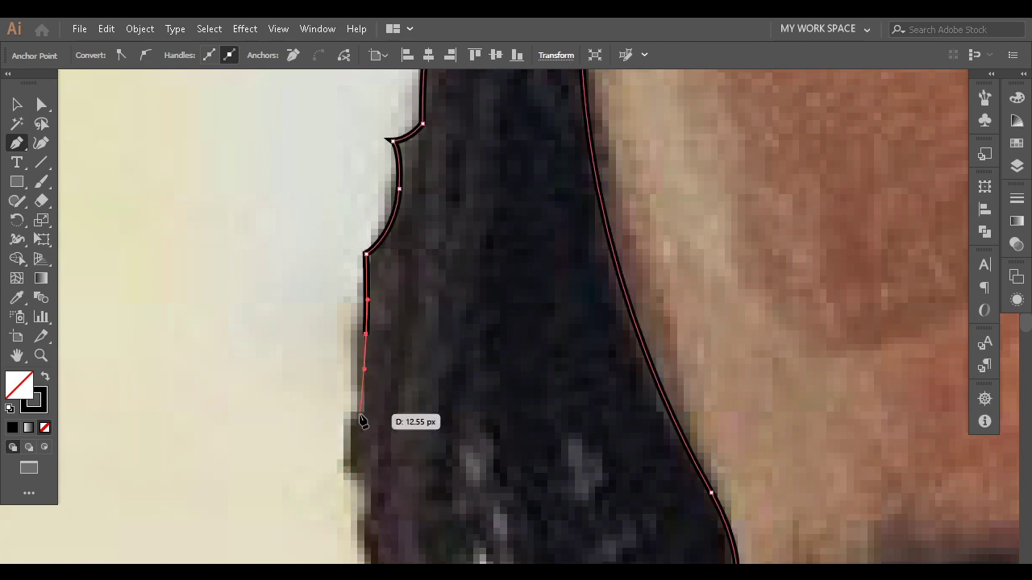
{"action": "scroll", "coordinate": [378, 524], "scroll_direction": "down", "scroll_amount": 3}
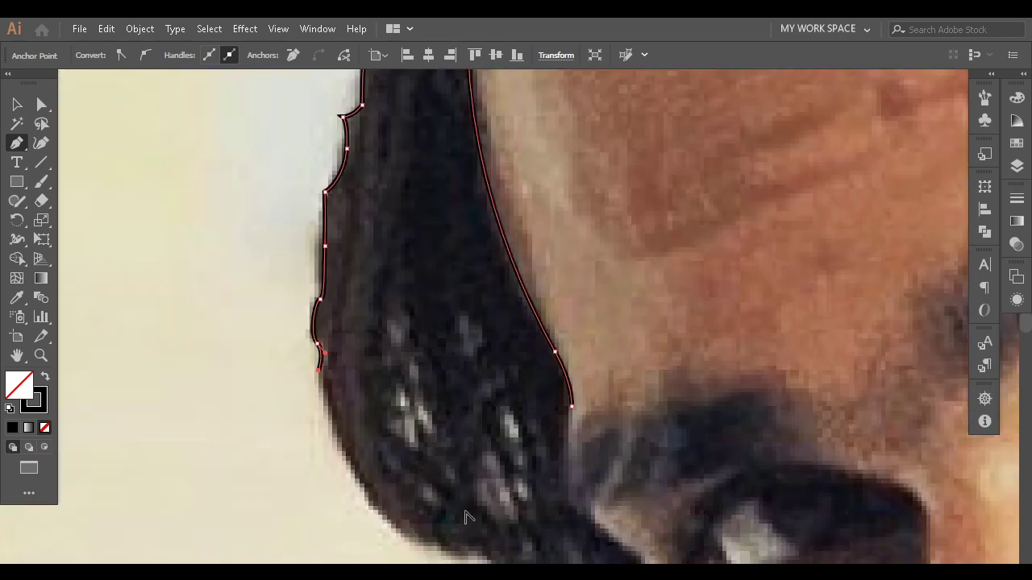
{"action": "mouse_move", "coordinate": [440, 464]}
{"action": "left_mouse_down"}
{"action": "mouse_move", "coordinate": [534, 428]}
{"action": "mouse_move", "coordinate": [510, 443]}
{"action": "left_mouse_up"}
{"action": "scroll", "coordinate": [476, 460], "scroll_direction": "up", "scroll_amount": 3}
{"action": "left_click", "coordinate": [485, 457]}
Shape the lock's tip with smooth anchors and curve the outline back up
{"action": "scroll", "coordinate": [511, 479], "scroll_direction": "down", "scroll_amount": 2}
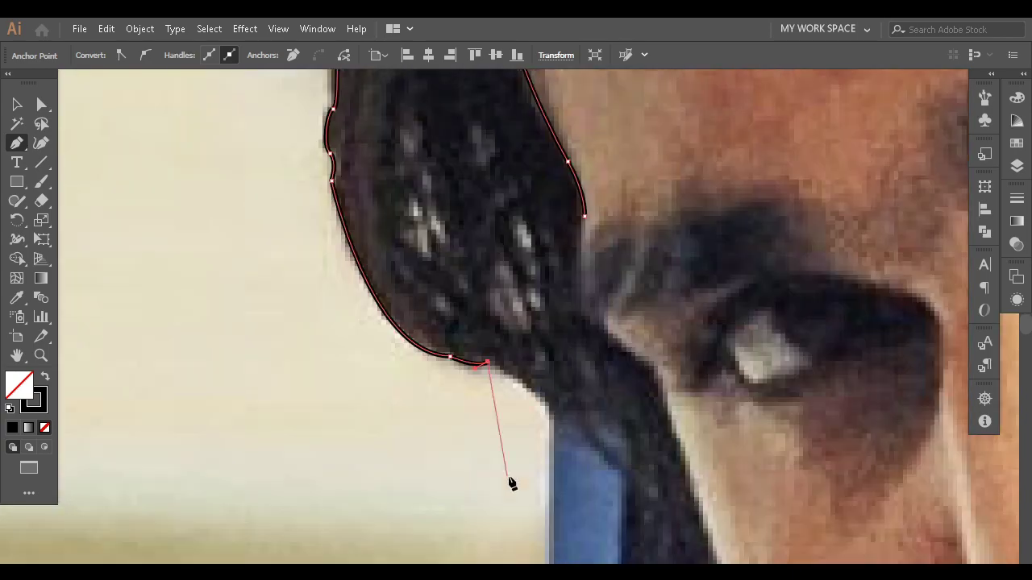
{"action": "scroll", "coordinate": [511, 479], "scroll_direction": "down", "scroll_amount": 2}
{"action": "scroll", "coordinate": [537, 396], "scroll_direction": "up", "scroll_amount": 2}
{"action": "scroll", "coordinate": [508, 391], "scroll_direction": "up", "scroll_amount": 2}
{"action": "left_click_drag", "start_coordinate": [512, 394], "coordinate": [521, 445]}
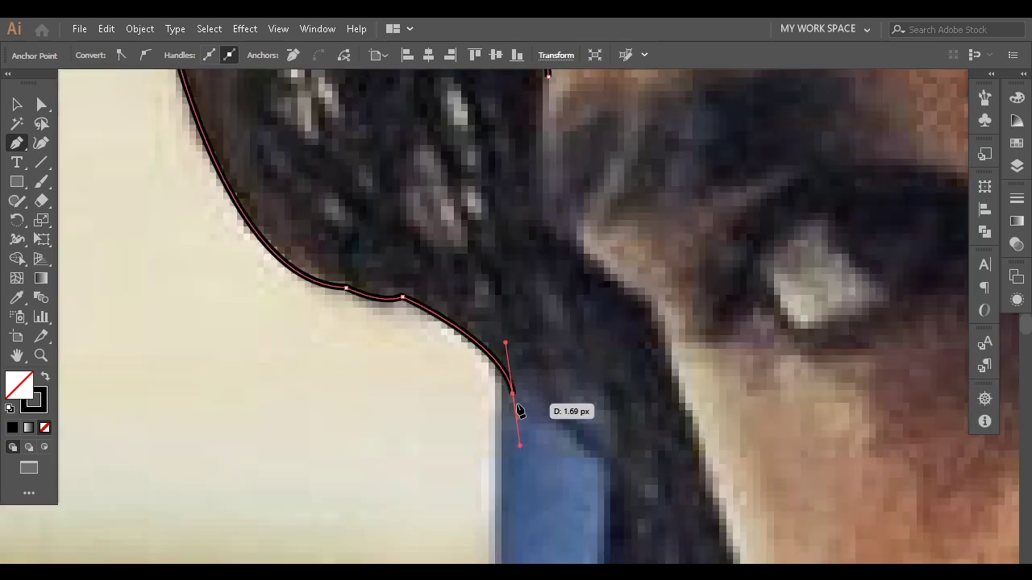
{"action": "left_click_drag", "start_coordinate": [526, 347], "coordinate": [564, 321]}
{"action": "scroll", "coordinate": [532, 351], "scroll_direction": "down", "scroll_amount": 2}
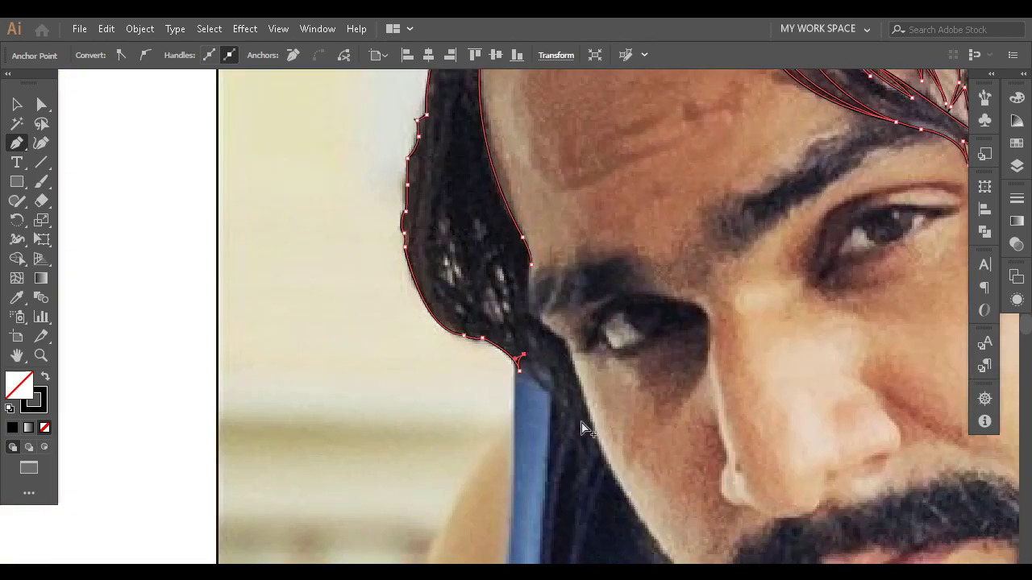
{"action": "scroll", "coordinate": [583, 424], "scroll_direction": "up", "scroll_amount": 2}
{"action": "left_click_drag", "start_coordinate": [555, 416], "coordinate": [570, 418]}
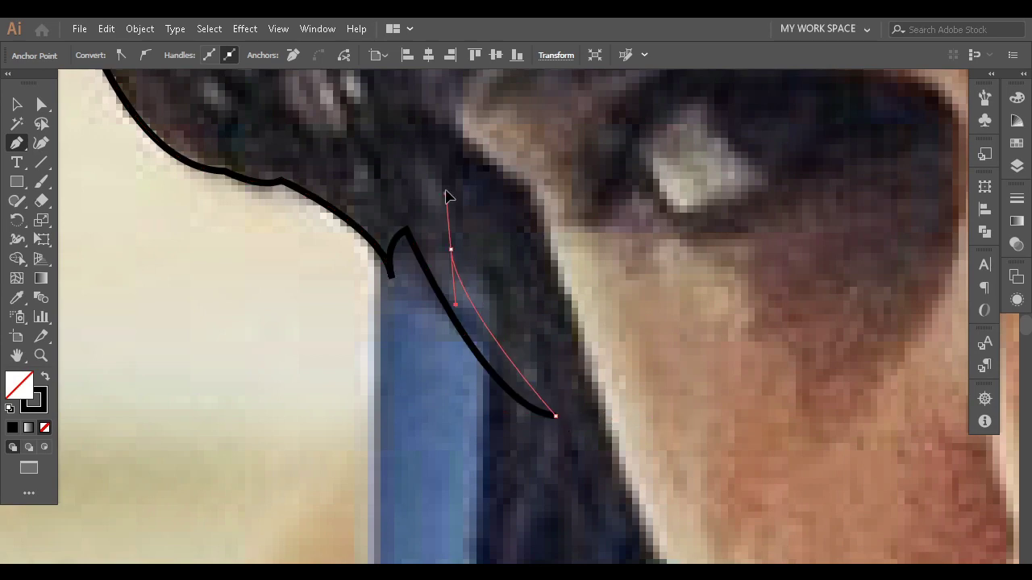
Trace around the separate strand by the eye, then zoom out with Ctrl+1 to check
{"action": "left_click_drag", "start_coordinate": [451, 248], "coordinate": [449, 150]}
{"action": "left_click_drag", "start_coordinate": [555, 416], "coordinate": [583, 468]}
{"action": "scroll", "coordinate": [585, 463], "scroll_direction": "down", "scroll_amount": 2}
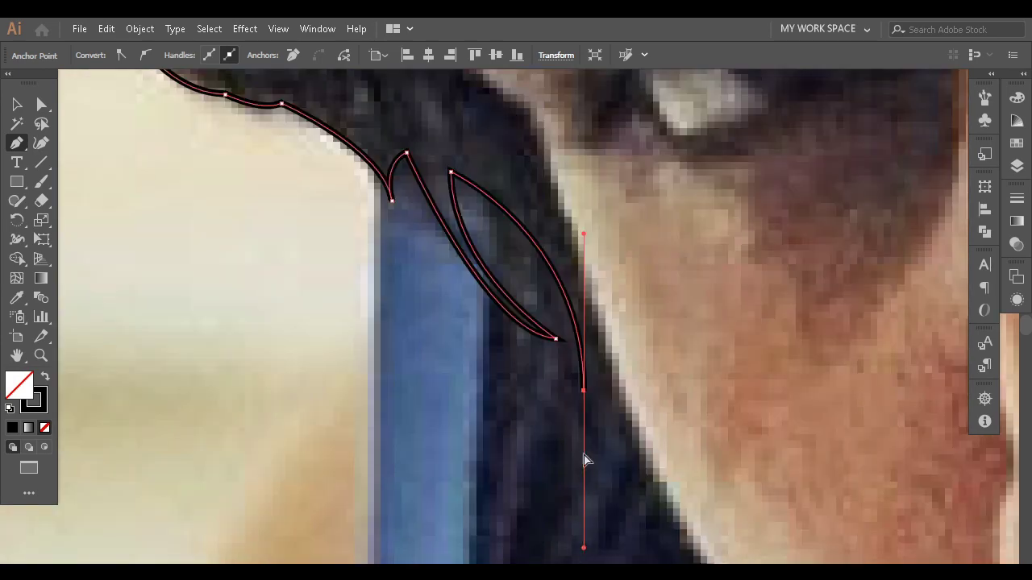
{"action": "scroll", "coordinate": [604, 511], "scroll_direction": "down", "scroll_amount": 3}
{"action": "left_click_drag", "start_coordinate": [585, 270], "coordinate": [597, 312]}
{"action": "left_click_drag", "start_coordinate": [590, 276], "coordinate": [594, 222]}
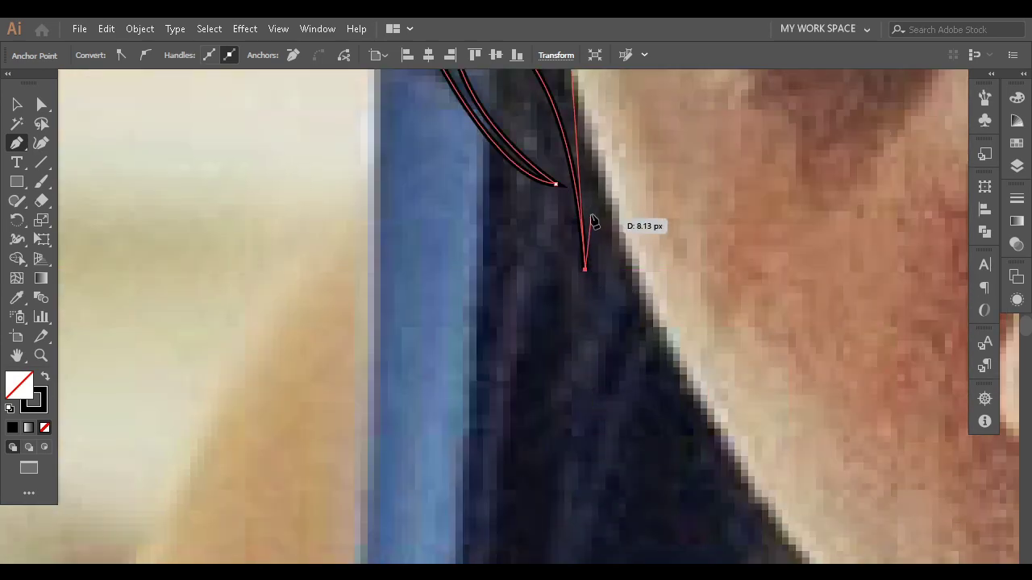
{"action": "key", "text": "ctrl+1"}
{"action": "scroll", "coordinate": [597, 292], "scroll_direction": "up", "scroll_amount": 5}
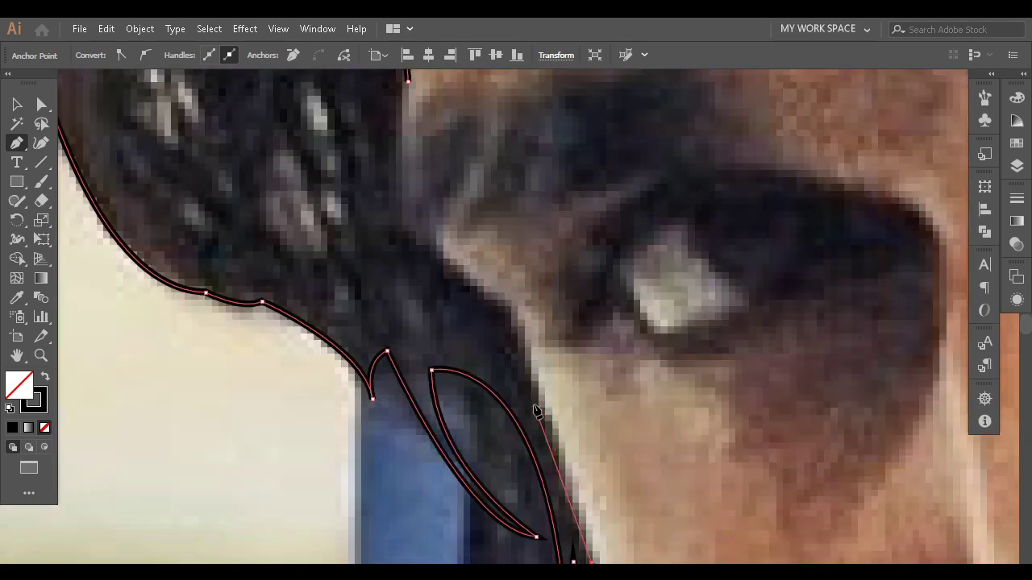
{"action": "scroll", "coordinate": [537, 409], "scroll_direction": "down", "scroll_amount": 1}
Trace up the inner hair edge and close the path at its starting anchor
{"action": "left_click_drag", "start_coordinate": [544, 363], "coordinate": [532, 321]}
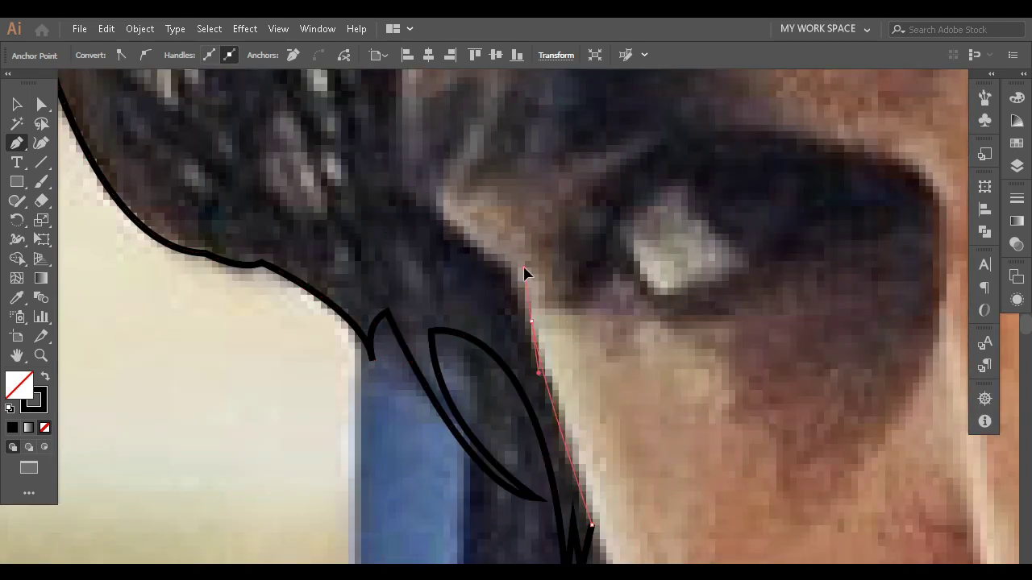
{"action": "left_click", "coordinate": [484, 242]}
{"action": "left_click", "coordinate": [447, 223]}
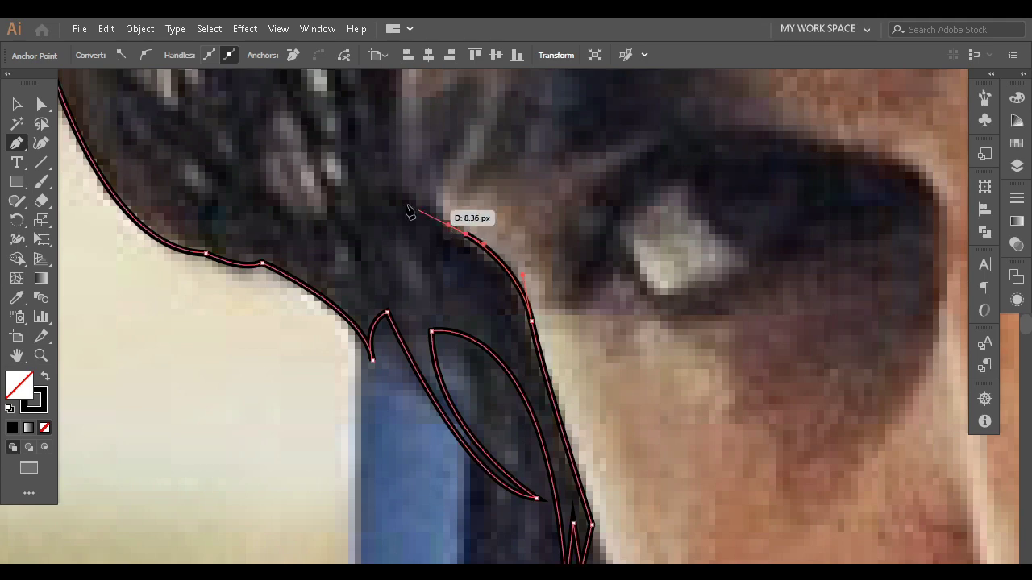
{"action": "scroll", "coordinate": [411, 241], "scroll_direction": "up", "scroll_amount": 3}
{"action": "left_click_drag", "start_coordinate": [404, 281], "coordinate": [404, 211]}
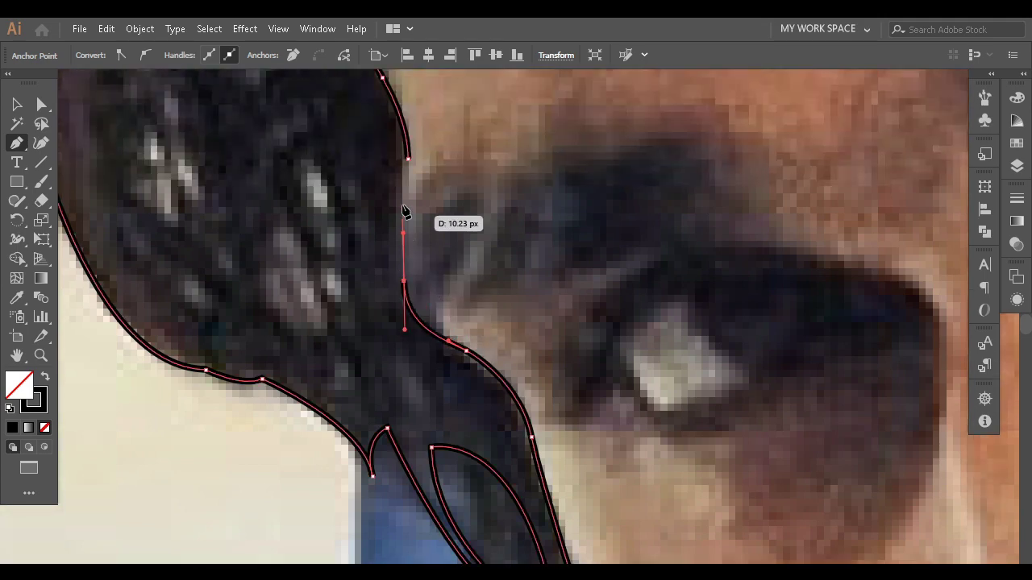
{"action": "left_click", "coordinate": [408, 160]}
Fill the closed hair shape with solid black
{"action": "scroll", "coordinate": [339, 363], "scroll_direction": "down", "scroll_amount": 3}
{"action": "scroll", "coordinate": [266, 452], "scroll_direction": "down", "scroll_amount": 1}
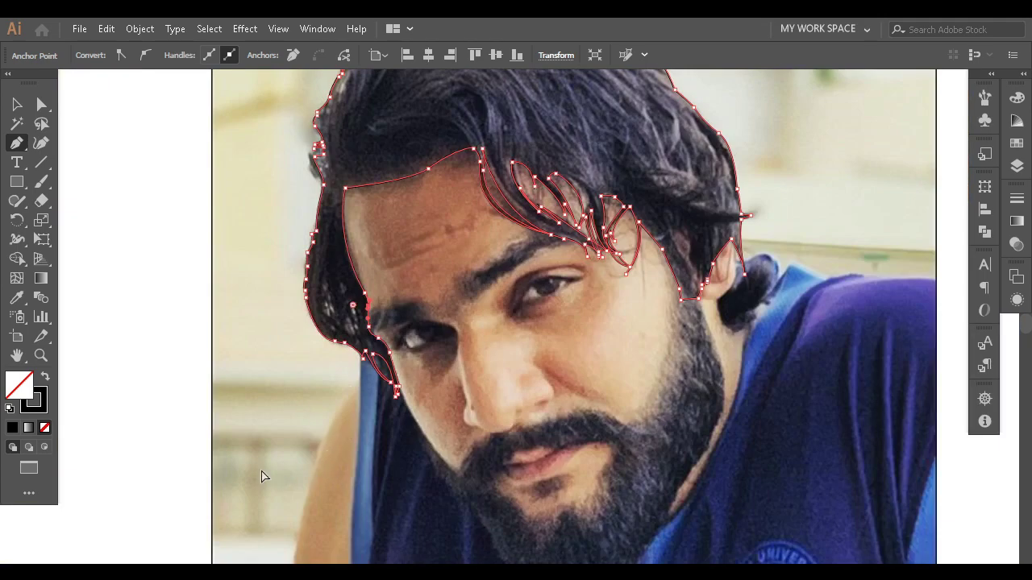
{"action": "scroll", "coordinate": [260, 477], "scroll_direction": "down", "scroll_amount": 1}
{"action": "left_click", "coordinate": [46, 375]}
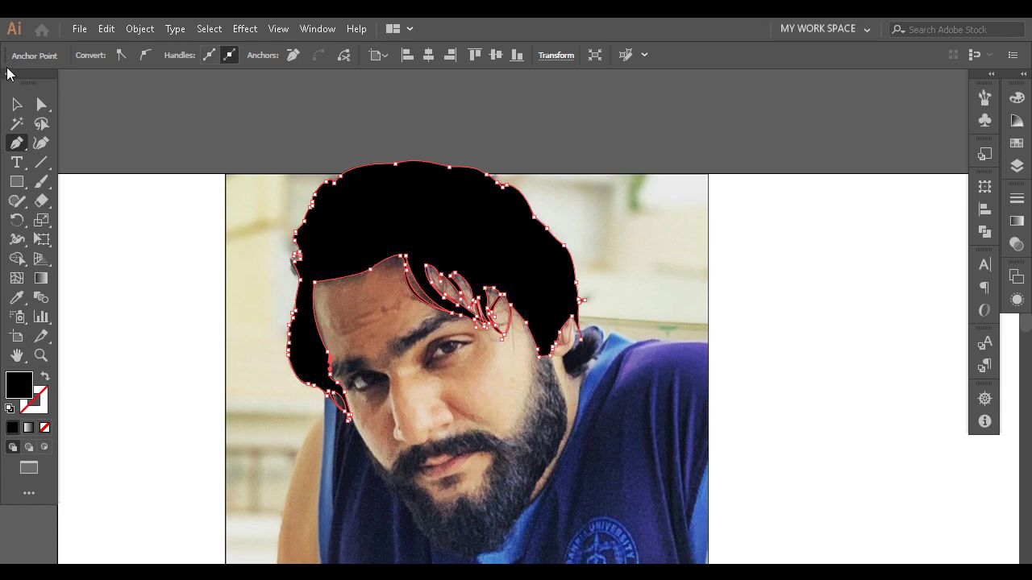
Draw a curved black bump shape along the hair's top edge with the Pen tool
{"action": "left_click", "coordinate": [16, 104]}
{"action": "left_click", "coordinate": [261, 184]}
{"action": "scroll", "coordinate": [472, 263], "scroll_direction": "down", "scroll_amount": 2}
{"action": "scroll", "coordinate": [476, 330], "scroll_direction": "up", "scroll_amount": 3}
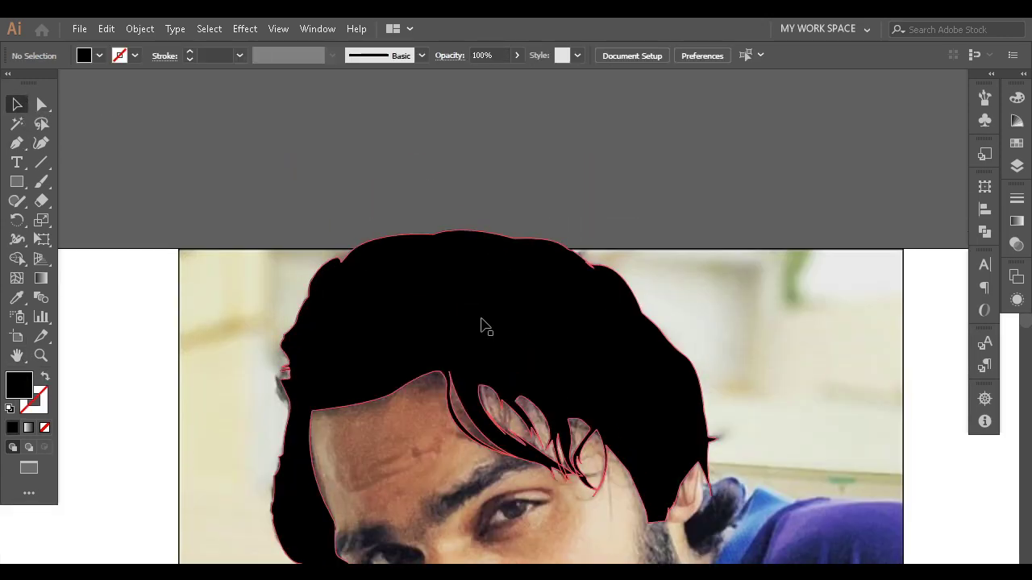
{"action": "left_click", "coordinate": [16, 143]}
{"action": "scroll", "coordinate": [424, 283], "scroll_direction": "up", "scroll_amount": 2}
{"action": "left_click", "coordinate": [254, 380]}
{"action": "left_click_drag", "start_coordinate": [513, 289], "coordinate": [718, 317]}
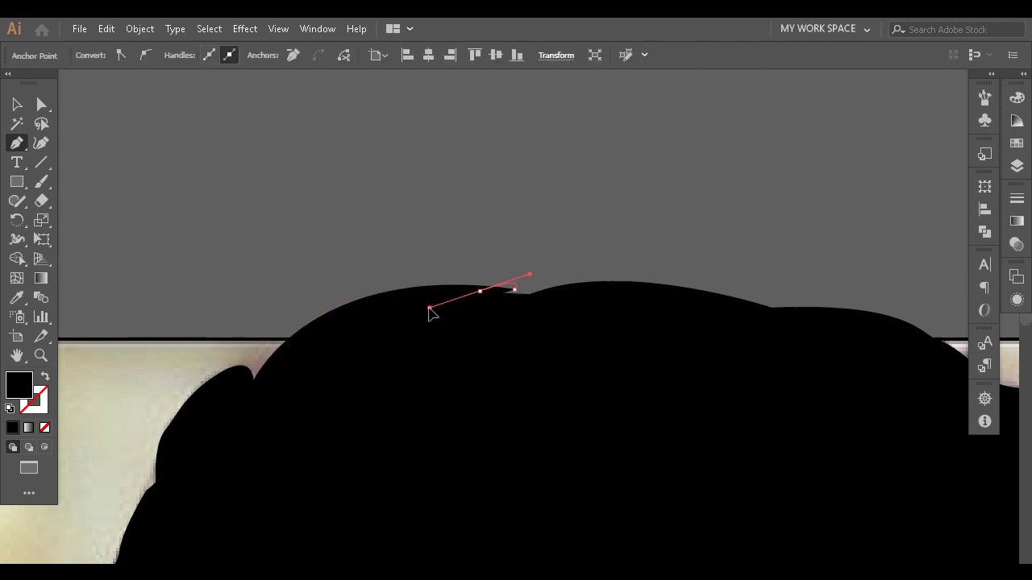
{"action": "left_click_drag", "start_coordinate": [500, 298], "coordinate": [438, 317]}
{"action": "left_click", "coordinate": [417, 210], "text": "ctrl"}
Add a second closed bump and a small spike on top of the hair
{"action": "scroll", "coordinate": [450, 313], "scroll_direction": "right", "scroll_amount": 2}
{"action": "left_click", "coordinate": [443, 299]}
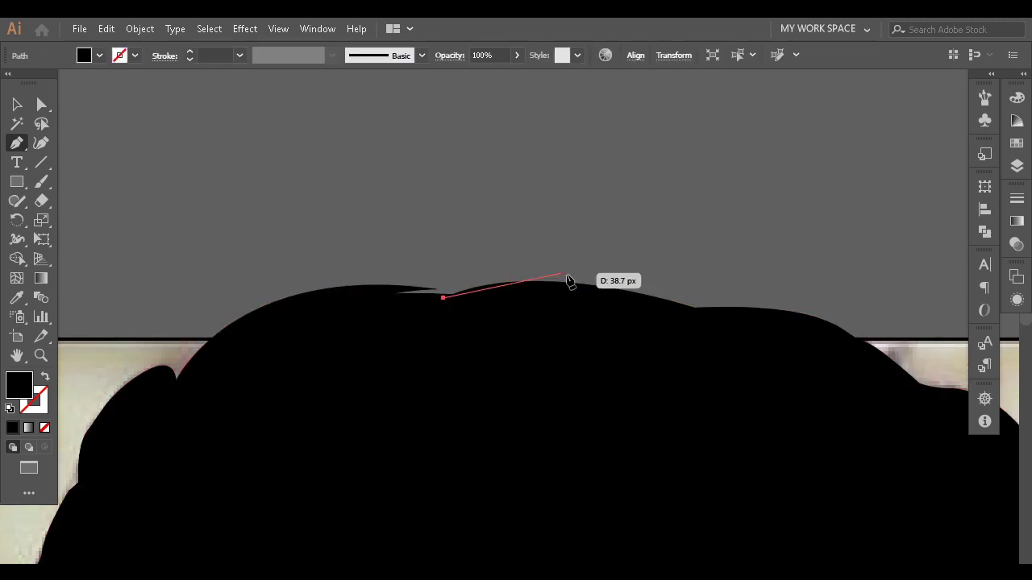
{"action": "left_click_drag", "start_coordinate": [649, 280], "coordinate": [737, 315]}
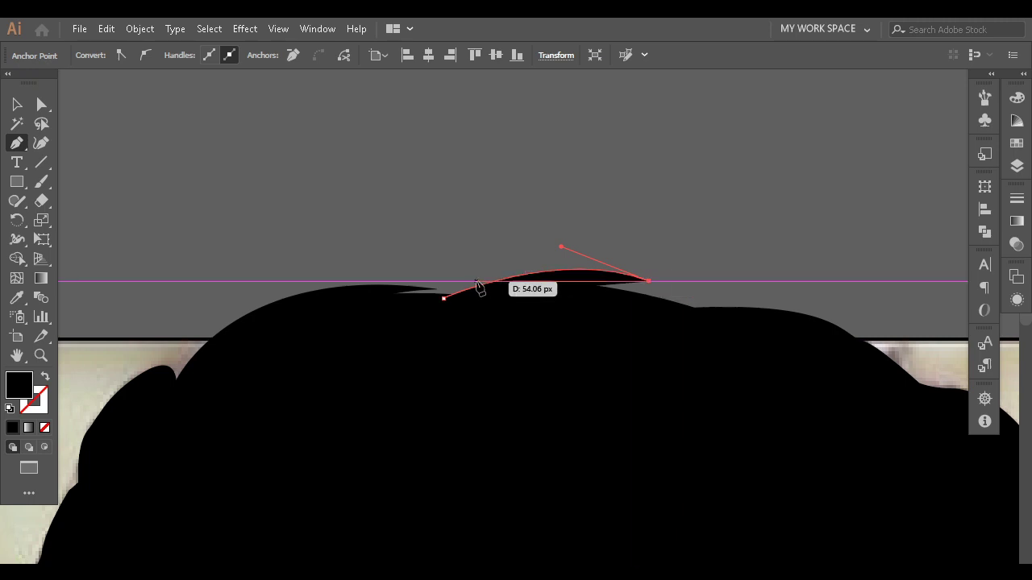
{"action": "left_click_drag", "start_coordinate": [444, 298], "coordinate": [467, 326]}
{"action": "left_click", "coordinate": [500, 339], "text": "ctrl"}
{"action": "scroll", "coordinate": [599, 387], "scroll_direction": "right", "scroll_amount": 2}
{"action": "left_click", "coordinate": [327, 295]}
{"action": "left_click_drag", "start_coordinate": [530, 282], "coordinate": [473, 295]}
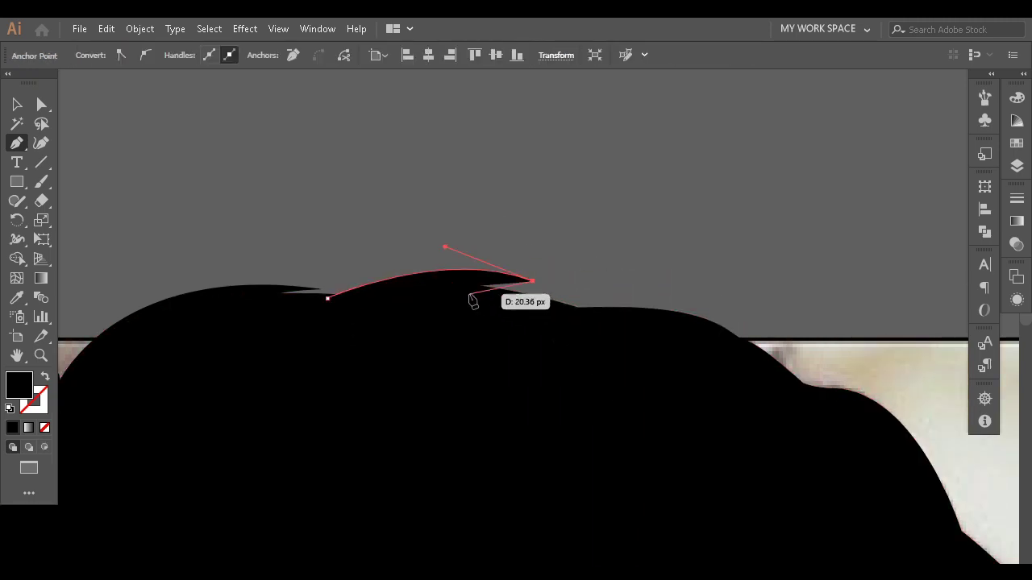
{"action": "left_click", "coordinate": [550, 275], "text": "ctrl"}
{"action": "scroll", "coordinate": [551, 274], "scroll_direction": "down", "scroll_amount": 2}
{"action": "scroll", "coordinate": [133, 177], "scroll_direction": "up", "scroll_amount": 2}
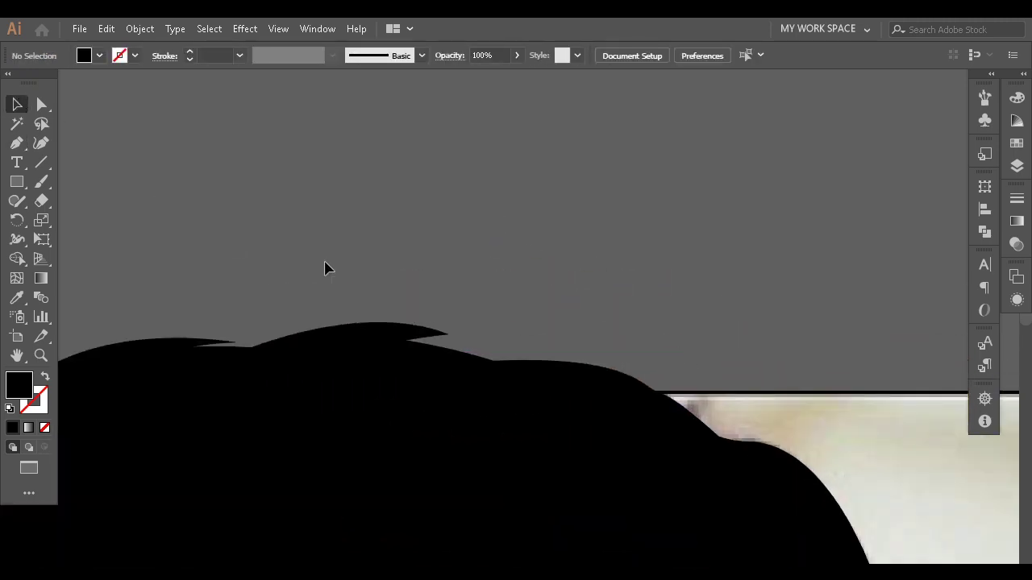
{"action": "left_click", "coordinate": [379, 330], "text": "ctrl"}
{"action": "left_click", "coordinate": [511, 347], "text": "ctrl"}
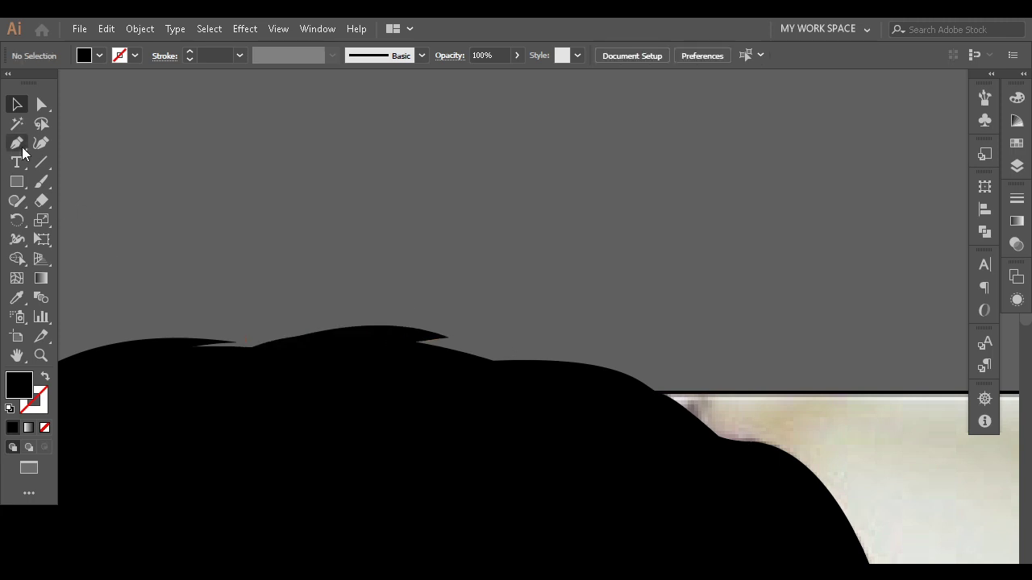
Draw another closed curved hair piece filling a gap along the top edge
{"action": "left_click", "coordinate": [19, 147]}
{"action": "left_click", "coordinate": [482, 362]}
{"action": "mouse_move", "coordinate": [652, 382]}
{"action": "left_mouse_down"}
{"action": "mouse_move", "coordinate": [692, 413]}
{"action": "mouse_move", "coordinate": [656, 380]}
{"action": "left_mouse_up"}
{"action": "left_click", "coordinate": [481, 362]}
{"action": "left_click", "coordinate": [599, 304], "text": "ctrl"}
{"action": "scroll", "coordinate": [599, 304], "scroll_direction": "down", "scroll_amount": 3}
{"action": "scroll", "coordinate": [780, 459], "scroll_direction": "down", "scroll_amount": 2}
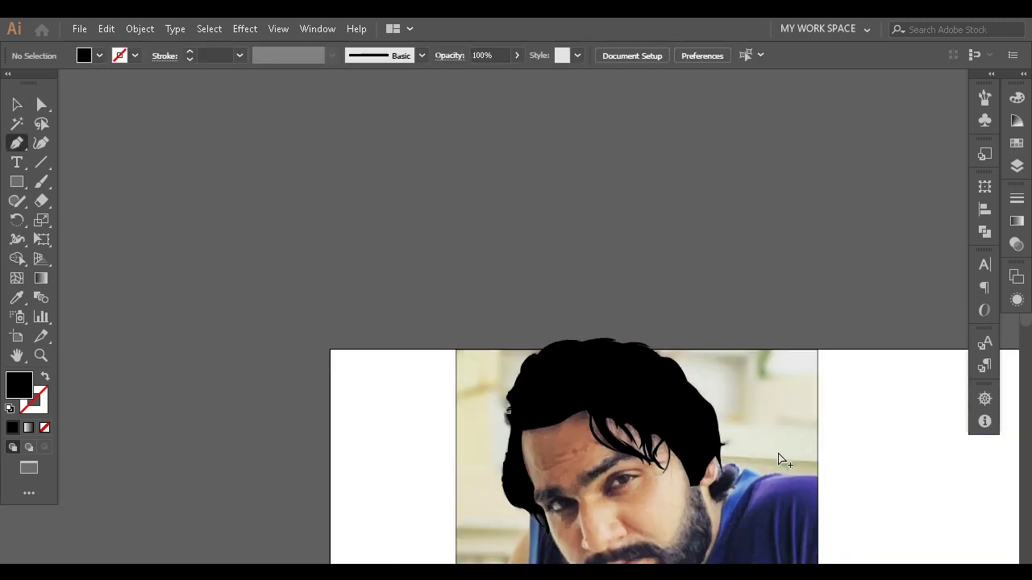
{"action": "scroll", "coordinate": [780, 460], "scroll_direction": "down", "scroll_amount": 3}
{"action": "scroll", "coordinate": [780, 460], "scroll_direction": "right", "scroll_amount": 3}
{"action": "scroll", "coordinate": [502, 286], "scroll_direction": "up", "scroll_amount": 5}
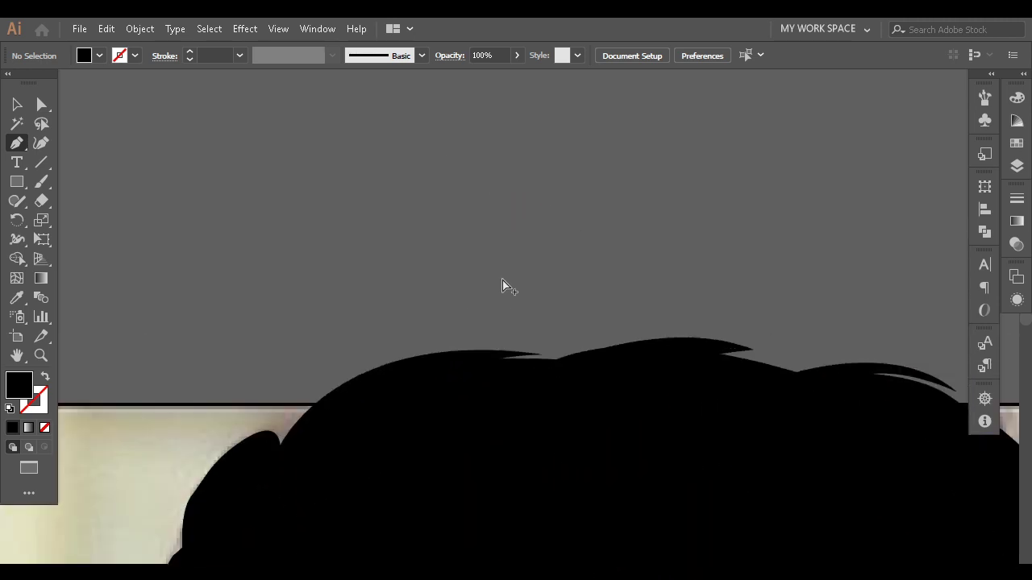
Add a final curved hair piece along the top edge, then zoom out to check
{"action": "left_click", "coordinate": [427, 362]}
{"action": "left_click_drag", "start_coordinate": [577, 348], "coordinate": [596, 355]}
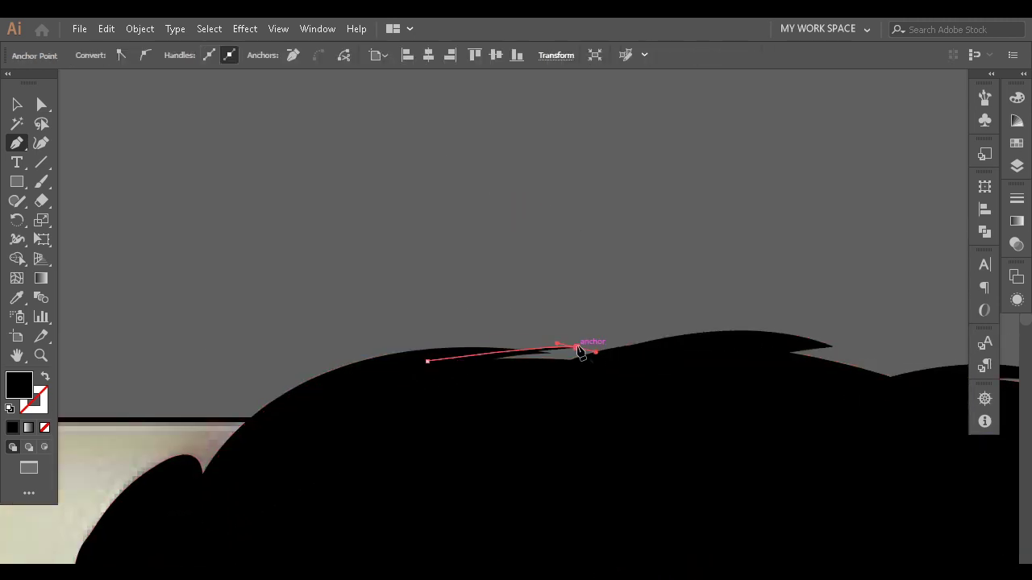
{"action": "left_click_drag", "start_coordinate": [656, 342], "coordinate": [682, 348]}
{"action": "left_click", "coordinate": [682, 410]}
{"action": "left_click", "coordinate": [427, 361]}
{"action": "left_click", "coordinate": [534, 260], "text": "ctrl"}
{"action": "scroll", "coordinate": [534, 261], "scroll_direction": "down", "scroll_amount": 5}
{"action": "scroll", "coordinate": [826, 413], "scroll_direction": "down", "scroll_amount": 2}
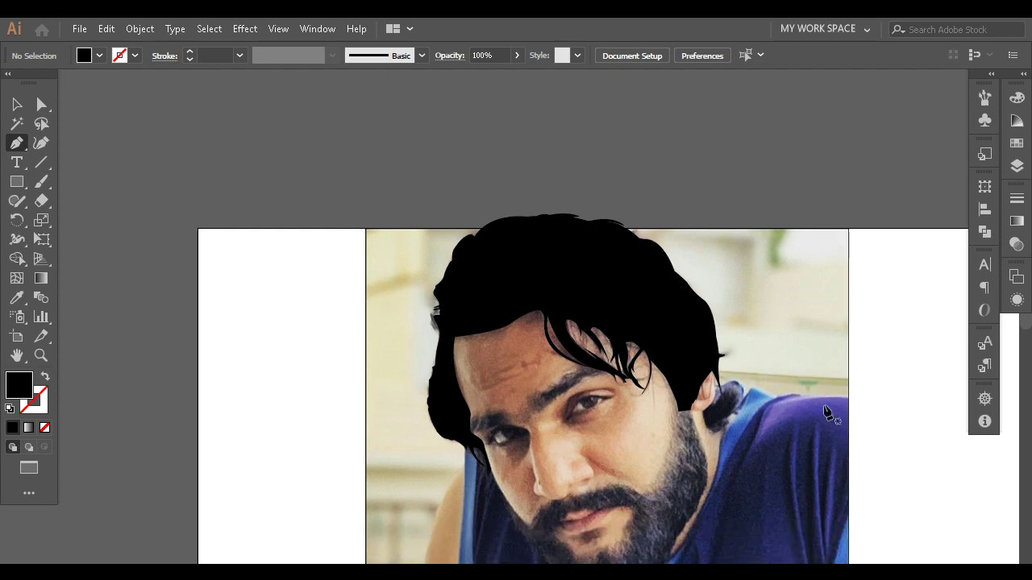
{"action": "scroll", "coordinate": [826, 413], "scroll_direction": "down", "scroll_amount": 3}
{"action": "scroll", "coordinate": [837, 419], "scroll_direction": "right", "scroll_amount": 3}
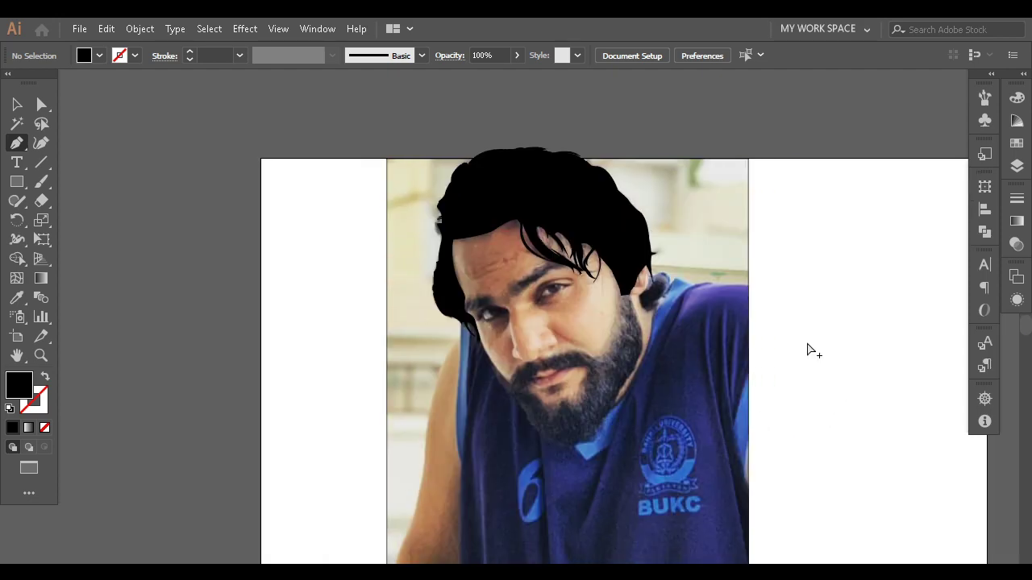
Hide the photo layer in the Layers panel to review the black hair alone
{"action": "left_click", "coordinate": [1017, 165]}
{"action": "left_click", "coordinate": [801, 132]}
{"action": "scroll", "coordinate": [675, 267], "scroll_direction": "right", "scroll_amount": 3}
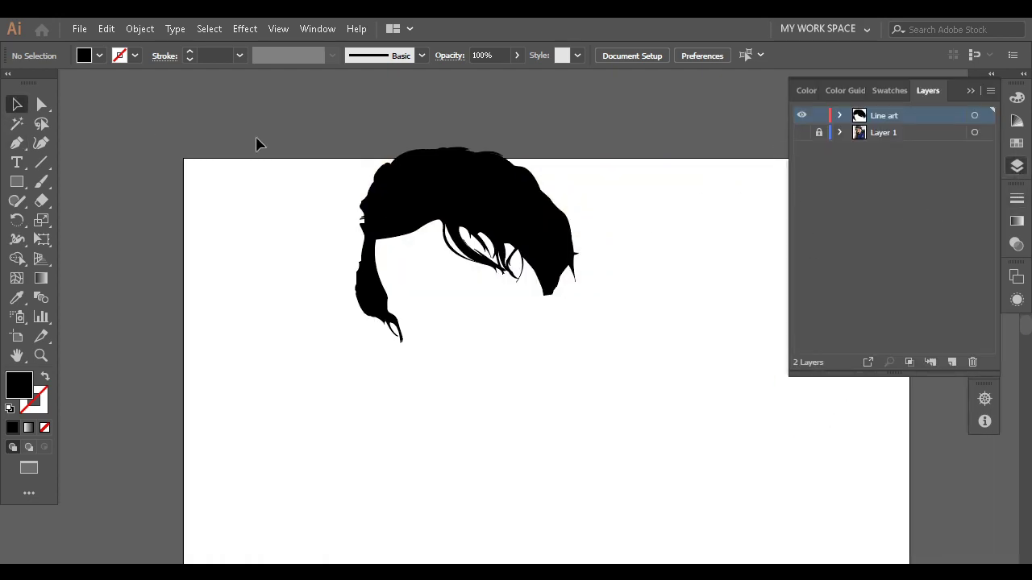
{"action": "scroll", "coordinate": [505, 387], "scroll_direction": "up", "scroll_amount": 3}
{"action": "scroll", "coordinate": [559, 295], "scroll_direction": "up", "scroll_amount": 2}
{"action": "scroll", "coordinate": [528, 315], "scroll_direction": "up", "scroll_amount": 2}
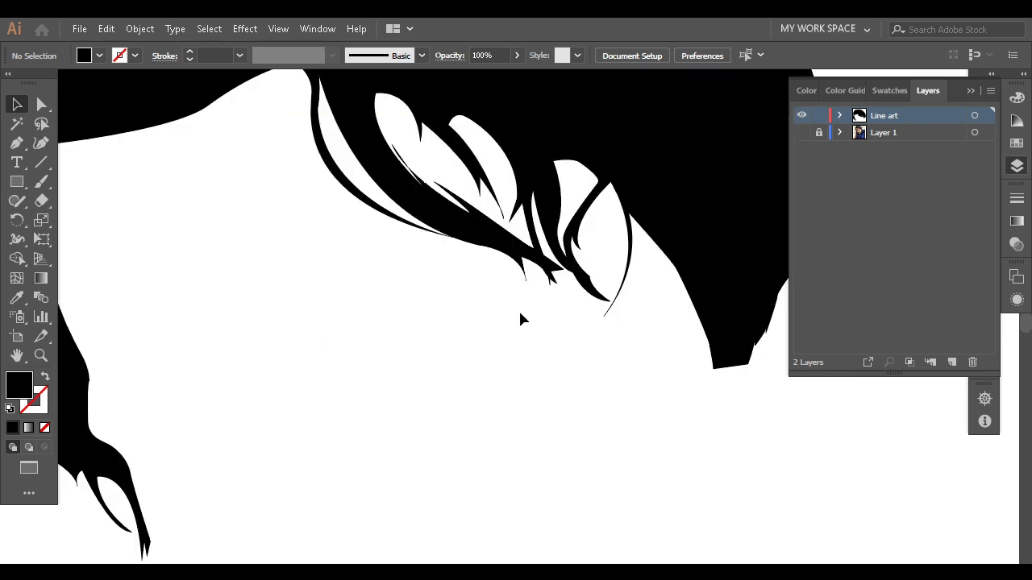
{"action": "scroll", "coordinate": [502, 329], "scroll_direction": "down", "scroll_amount": 3}
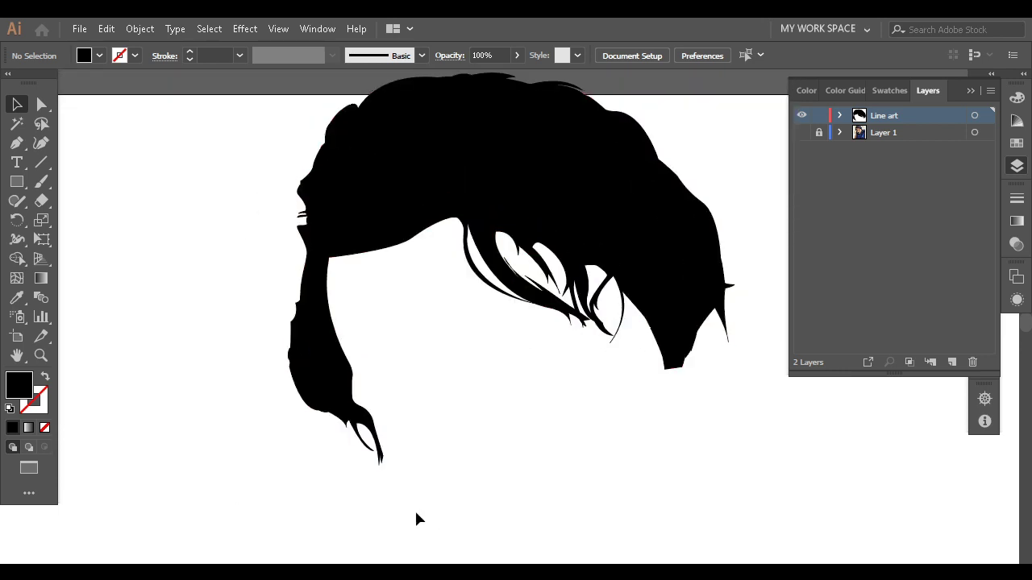
Set the current fill colour to white (FFFFFF)
{"action": "double_click", "coordinate": [19, 384]}
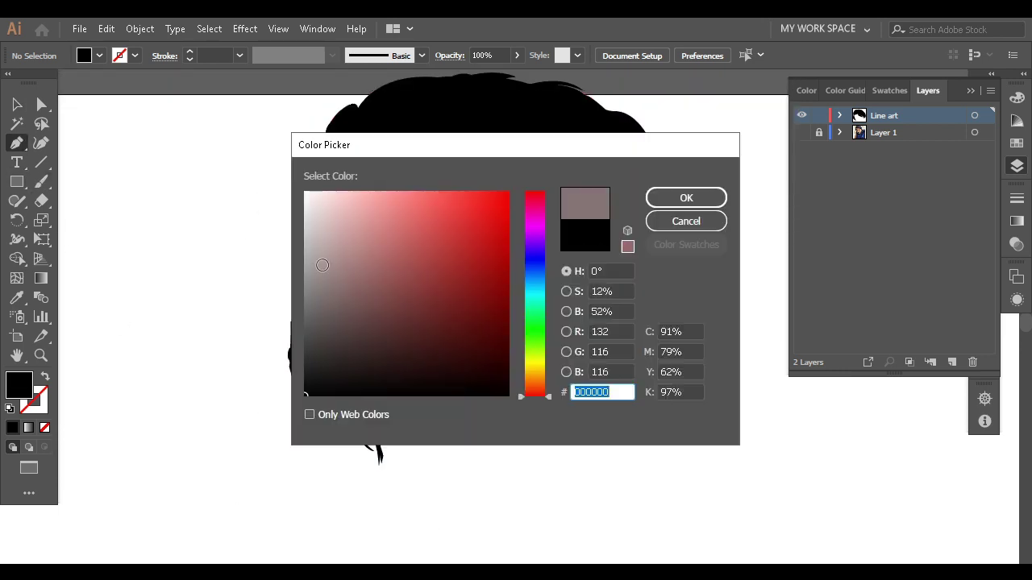
{"action": "type", "text": "ffffff"}
{"action": "left_click", "coordinate": [709, 198]}
{"action": "scroll", "coordinate": [726, 403], "scroll_direction": "right", "scroll_amount": 3}
{"action": "scroll", "coordinate": [710, 395], "scroll_direction": "up", "scroll_amount": 2}
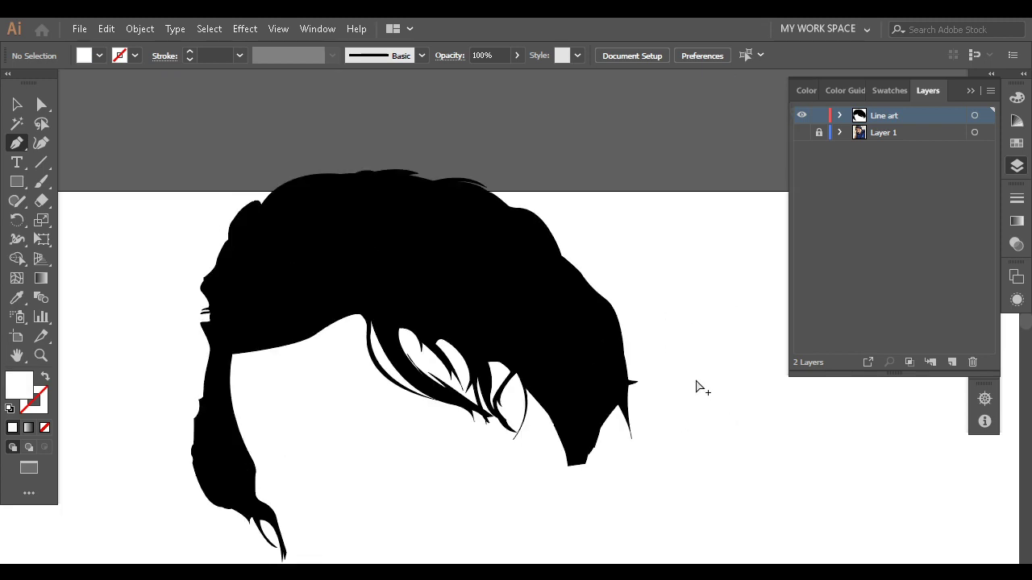
{"action": "scroll", "coordinate": [562, 392], "scroll_direction": "up", "scroll_amount": 3}
Show the photo again and swap all hair shapes to black outlines with no fill
{"action": "left_click", "coordinate": [802, 132]}
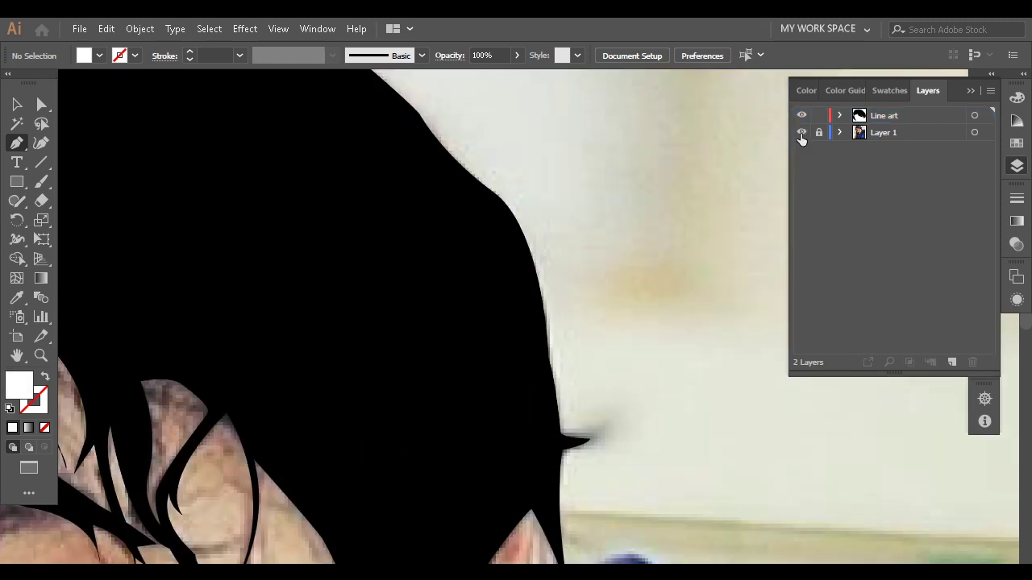
{"action": "scroll", "coordinate": [780, 167], "scroll_direction": "down", "scroll_amount": 3}
{"action": "key", "text": "ctrl+a"}
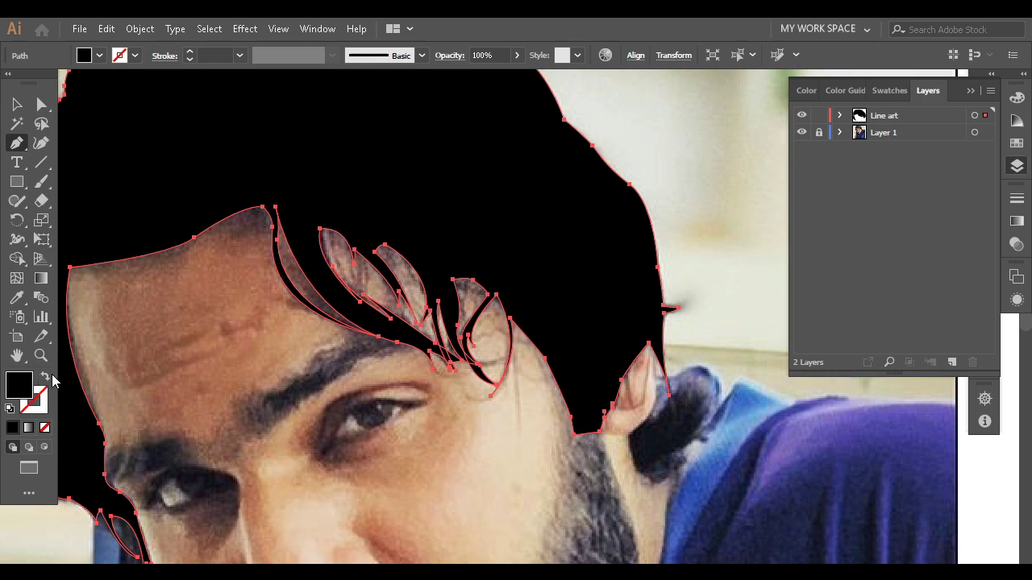
{"action": "left_click", "coordinate": [47, 379]}
{"action": "scroll", "coordinate": [212, 299], "scroll_direction": "down", "scroll_amount": 2}
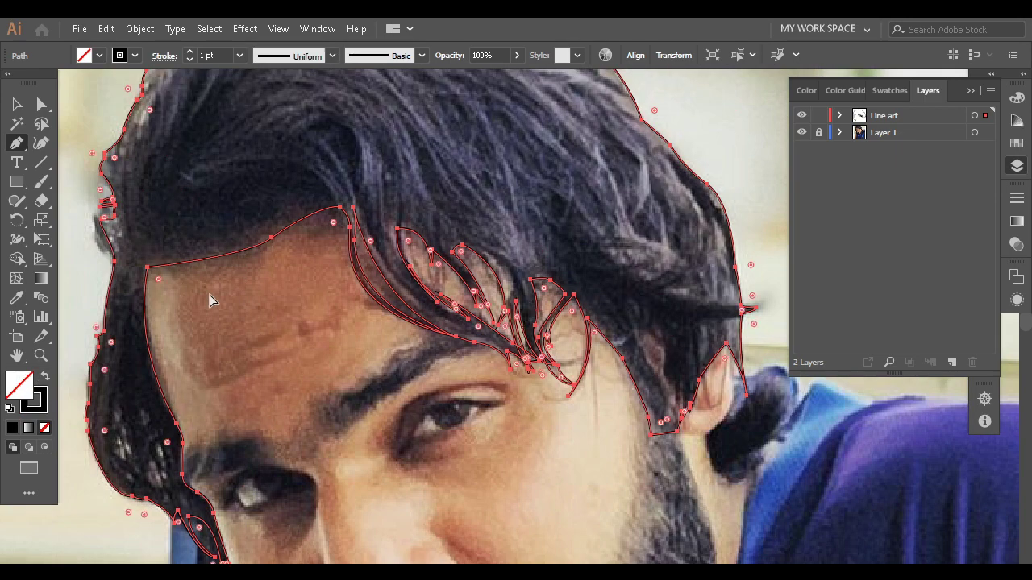
{"action": "scroll", "coordinate": [518, 231], "scroll_direction": "up", "scroll_amount": 2}
{"action": "key", "text": "ctrl+shift+a"}
Target the Line art layer and set the stroke colour to near-white F7F5F5
{"action": "left_click", "coordinate": [860, 120]}
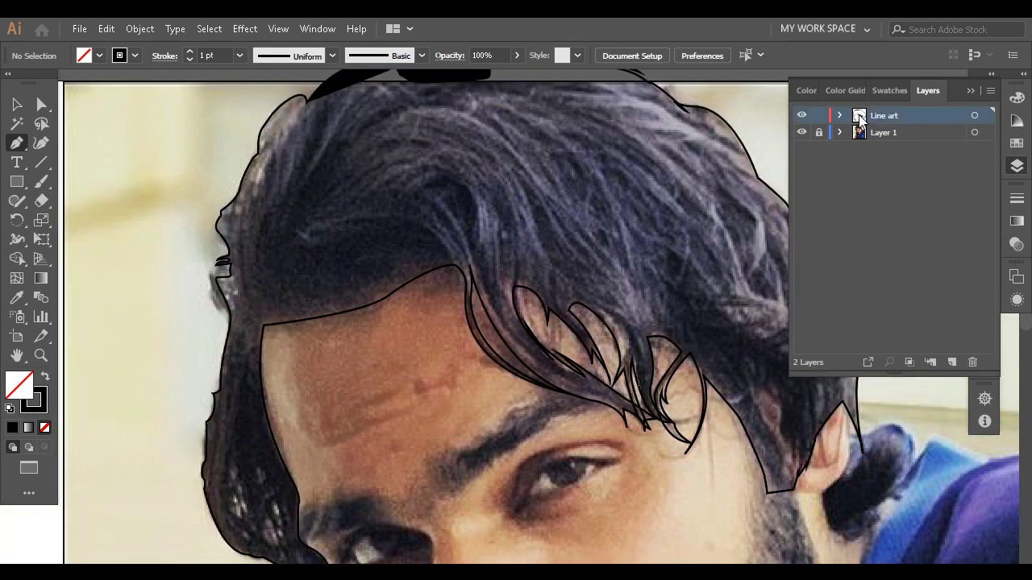
{"action": "double_click", "coordinate": [40, 404]}
{"action": "type", "text": "F7F5F5"}
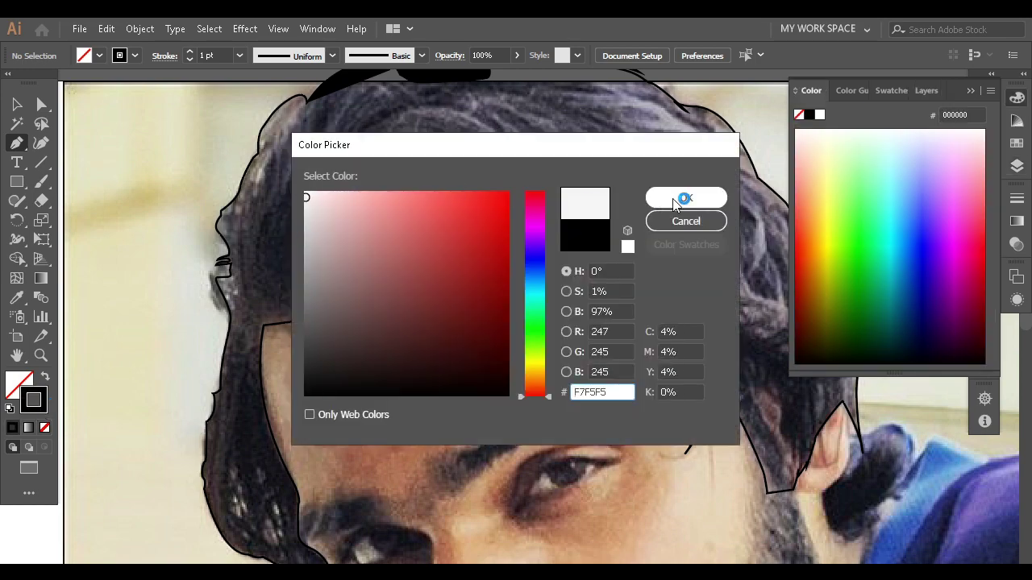
{"action": "left_click", "coordinate": [684, 199]}
{"action": "scroll", "coordinate": [396, 295], "scroll_direction": "up", "scroll_amount": 2}
{"action": "left_click", "coordinate": [249, 301]}
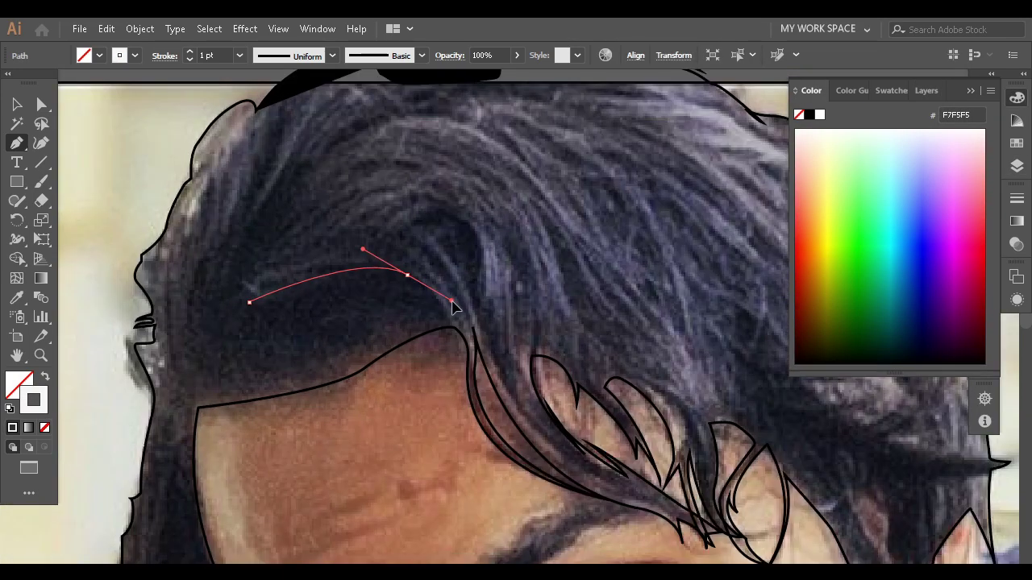
Finish the first highlight strand over the upper hair
{"action": "left_click_drag", "start_coordinate": [451, 305], "coordinate": [452, 307]}
{"action": "scroll", "coordinate": [452, 314], "scroll_direction": "up", "scroll_amount": 2}
{"action": "left_click", "coordinate": [490, 323], "text": "ctrl"}
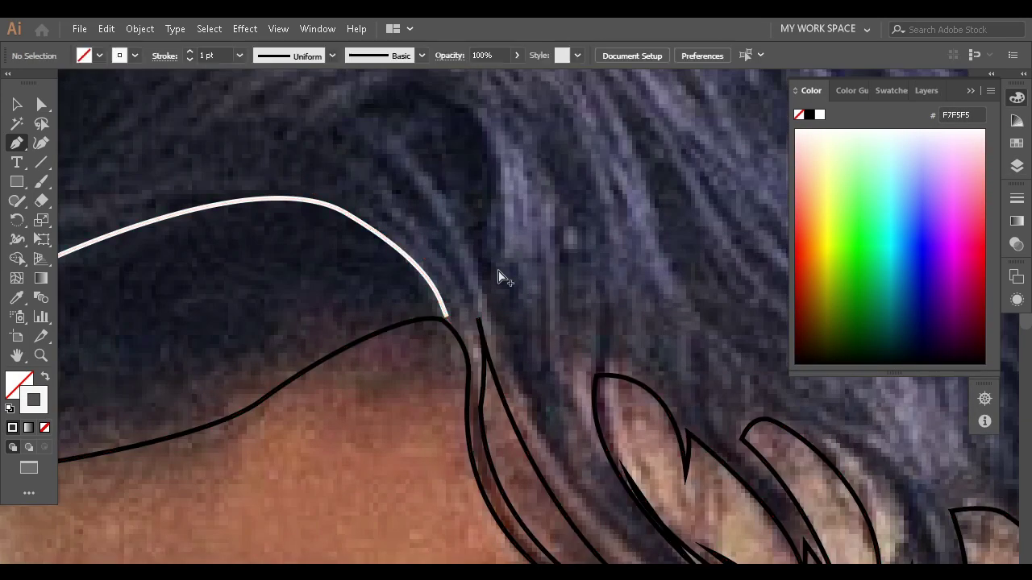
{"action": "scroll", "coordinate": [499, 278], "scroll_direction": "down", "scroll_amount": 2}
{"action": "scroll", "coordinate": [344, 306], "scroll_direction": "up", "scroll_amount": 2}
{"action": "scroll", "coordinate": [347, 362], "scroll_direction": "up", "scroll_amount": 2}
Trace a second closed highlight strand with a hooked tip
{"action": "left_click", "coordinate": [228, 396]}
{"action": "scroll", "coordinate": [484, 327], "scroll_direction": "down", "scroll_amount": 3}
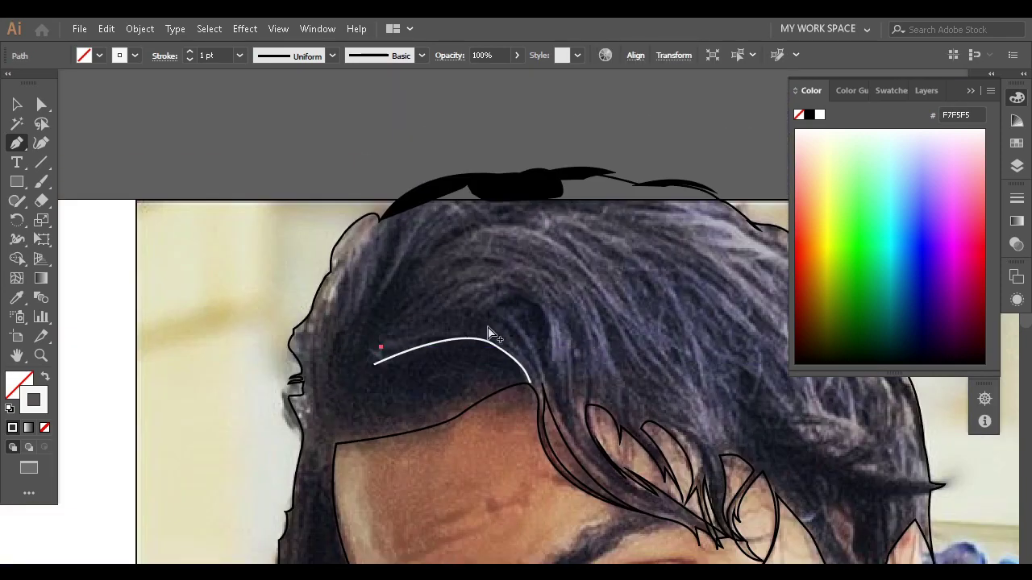
{"action": "scroll", "coordinate": [516, 355], "scroll_direction": "up", "scroll_amount": 2}
{"action": "left_click_drag", "start_coordinate": [563, 426], "coordinate": [563, 425]}
{"action": "scroll", "coordinate": [512, 339], "scroll_direction": "up", "scroll_amount": 3}
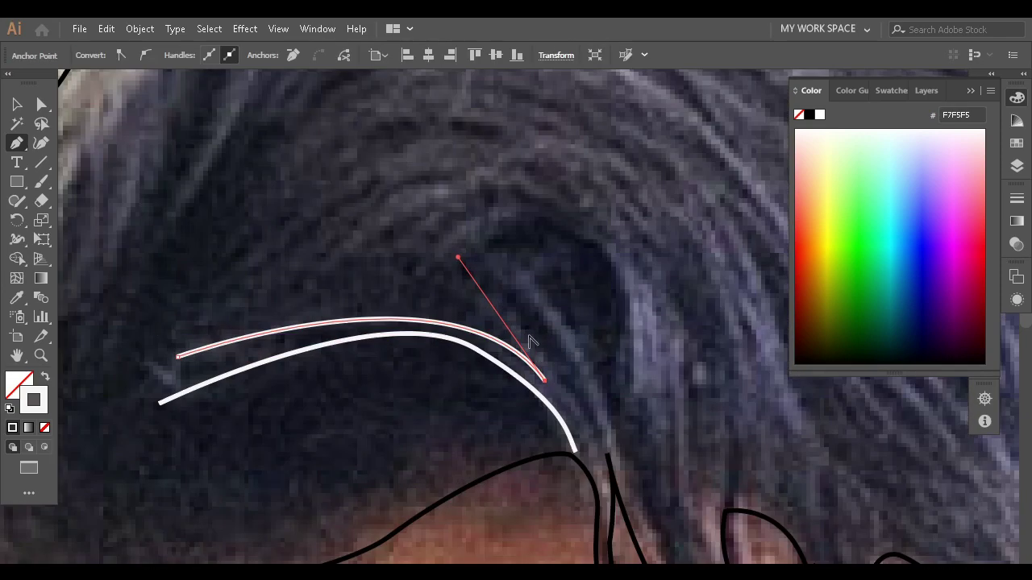
{"action": "left_click_drag", "start_coordinate": [564, 372], "coordinate": [603, 426]}
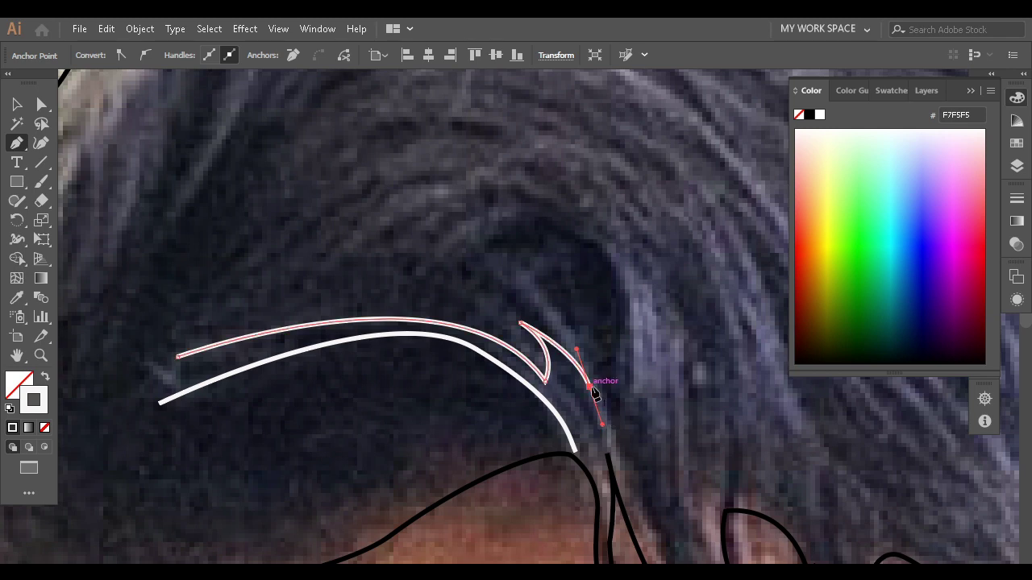
{"action": "scroll", "coordinate": [595, 392], "scroll_direction": "down", "scroll_amount": 3}
{"action": "left_click_drag", "start_coordinate": [463, 331], "coordinate": [343, 365]}
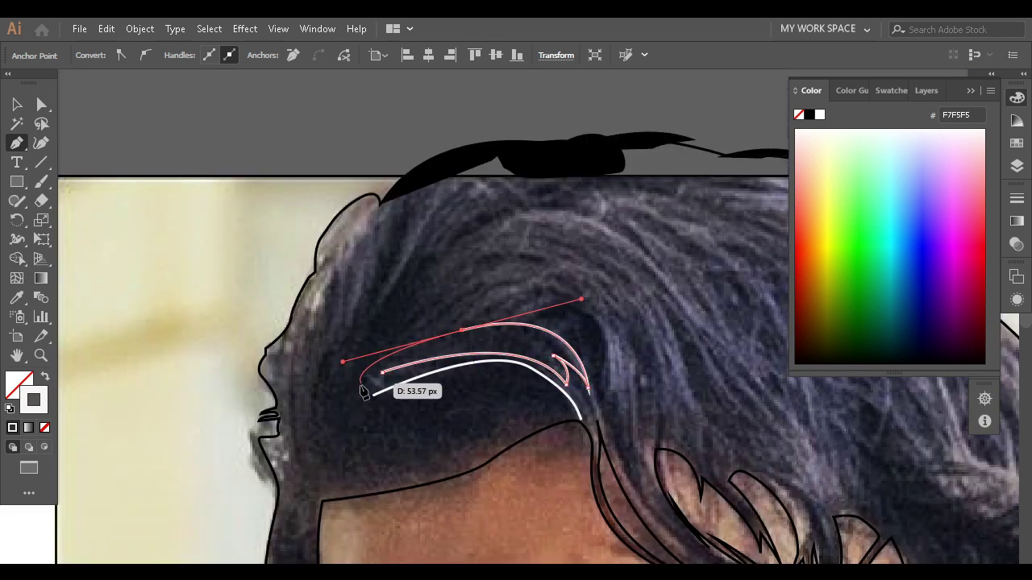
{"action": "left_click_drag", "start_coordinate": [356, 442], "coordinate": [357, 442]}
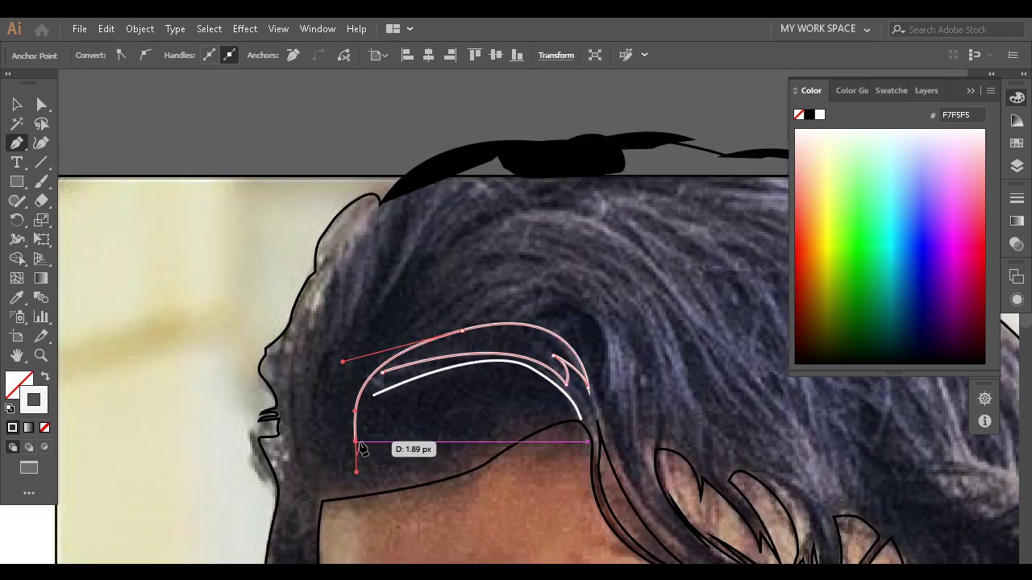
{"action": "left_click", "coordinate": [398, 364]}
{"action": "scroll", "coordinate": [186, 300], "scroll_direction": "down", "scroll_amount": 2}
{"action": "scroll", "coordinate": [456, 350], "scroll_direction": "up", "scroll_amount": 2}
{"action": "scroll", "coordinate": [223, 223], "scroll_direction": "up", "scroll_amount": 3}
Trace a strand curving down along the fringe and deselect it
{"action": "left_click_drag", "start_coordinate": [221, 276], "coordinate": [270, 276]}
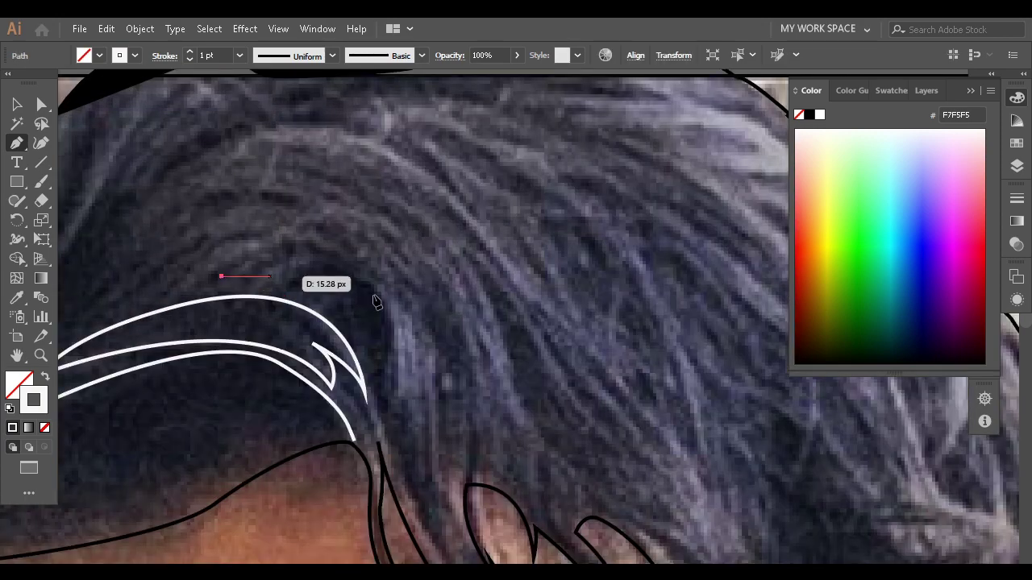
{"action": "left_click_drag", "start_coordinate": [387, 349], "coordinate": [387, 484]}
{"action": "scroll", "coordinate": [427, 491], "scroll_direction": "down", "scroll_amount": 3}
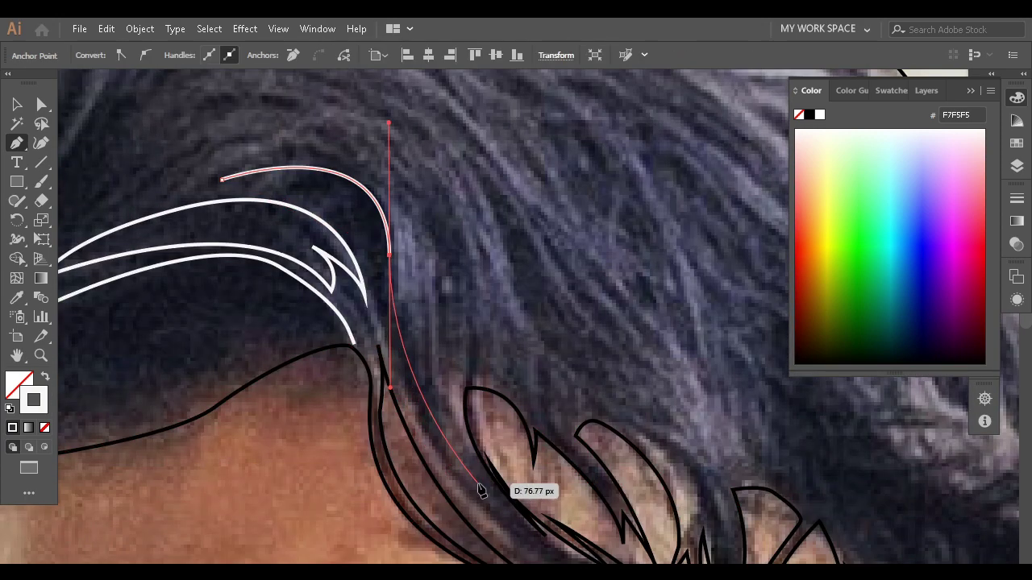
{"action": "left_click_drag", "start_coordinate": [481, 489], "coordinate": [382, 182]}
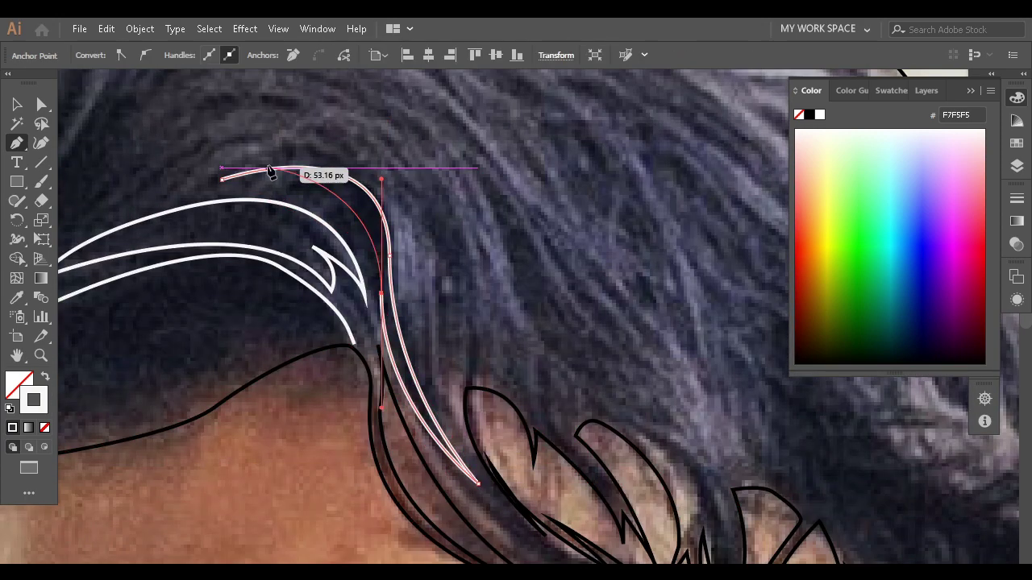
{"action": "left_click_drag", "start_coordinate": [270, 171], "coordinate": [224, 173]}
{"action": "key", "text": "ctrl+shift+a"}
{"action": "scroll", "coordinate": [454, 208], "scroll_direction": "down", "scroll_amount": 5}
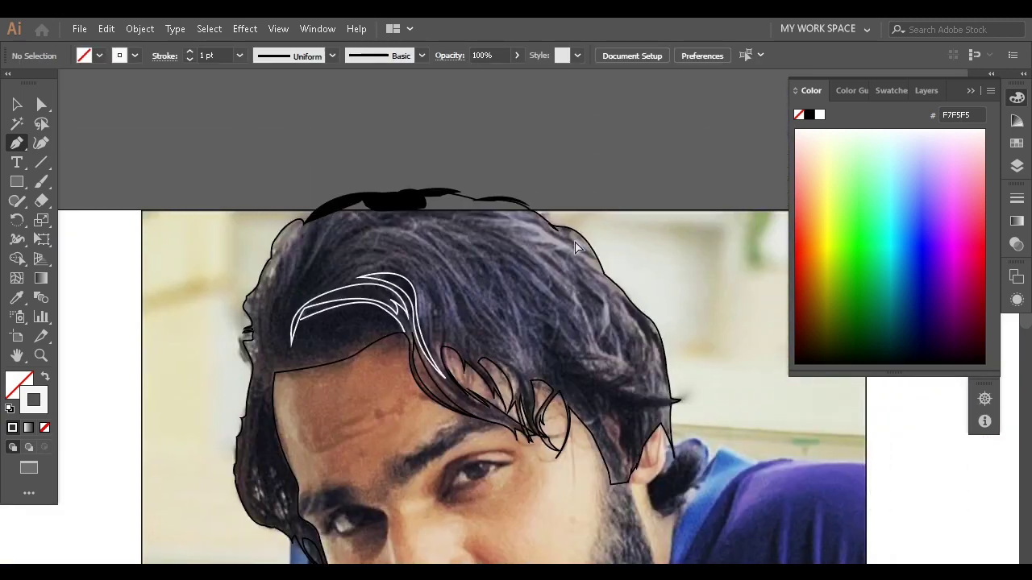
{"action": "scroll", "coordinate": [371, 254], "scroll_direction": "up", "scroll_amount": 3}
{"action": "scroll", "coordinate": [226, 244], "scroll_direction": "right", "scroll_amount": 2}
Trace a long sweeping highlight strand from the crown down toward the fringe
{"action": "mouse_move", "coordinate": [179, 304]}
{"action": "left_mouse_down"}
{"action": "mouse_move", "coordinate": [404, 250]}
{"action": "mouse_move", "coordinate": [543, 348]}
{"action": "left_mouse_up"}
{"action": "left_click_drag", "start_coordinate": [593, 456], "coordinate": [649, 486]}
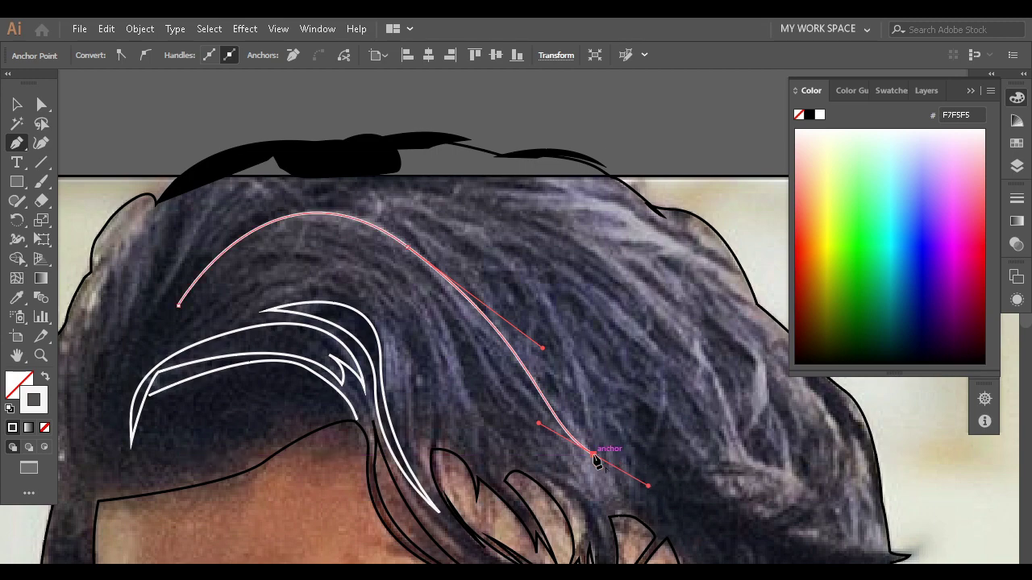
{"action": "left_click_drag", "start_coordinate": [489, 365], "coordinate": [484, 343]}
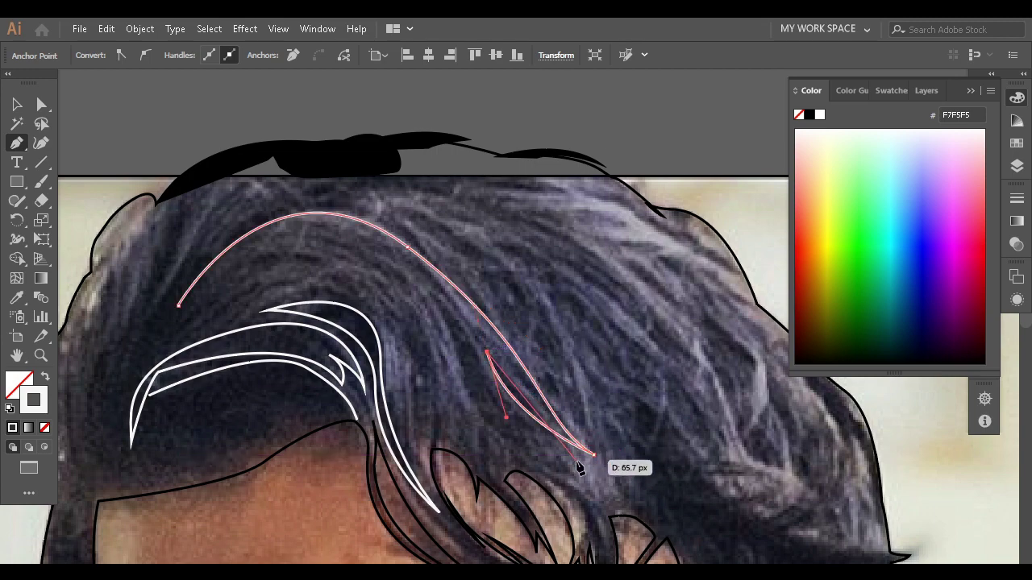
{"action": "mouse_move", "coordinate": [579, 469]}
{"action": "left_mouse_down"}
{"action": "mouse_move", "coordinate": [615, 495]}
{"action": "mouse_move", "coordinate": [570, 494]}
{"action": "left_mouse_up"}
{"action": "left_click_drag", "start_coordinate": [601, 527], "coordinate": [606, 555]}
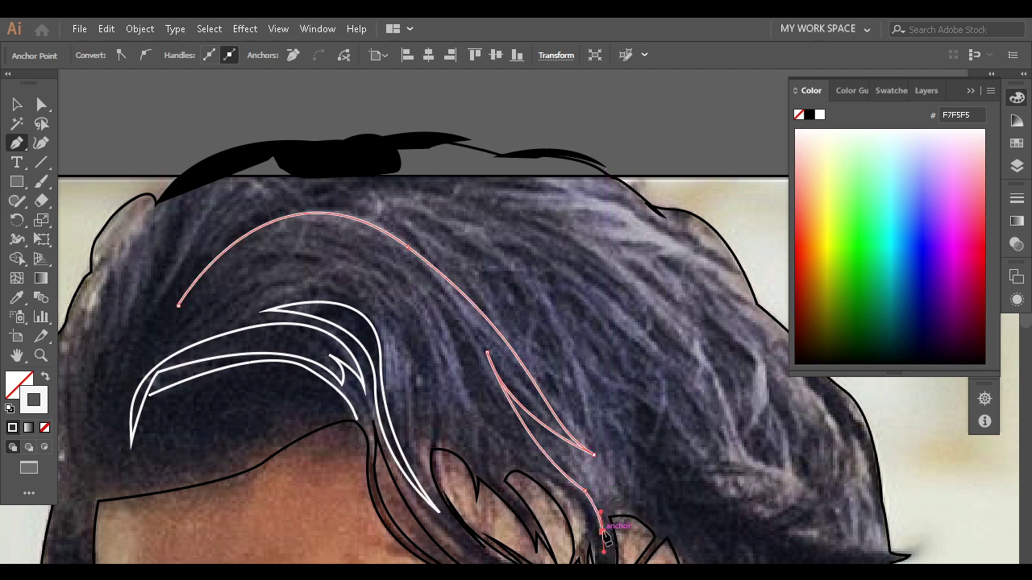
{"action": "left_click_drag", "start_coordinate": [540, 463], "coordinate": [533, 461]}
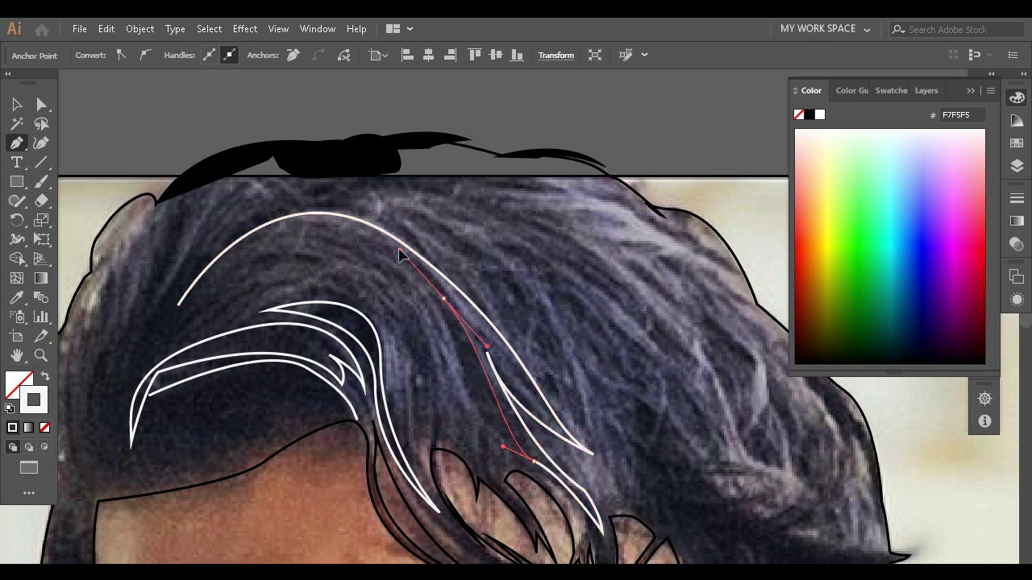
{"action": "mouse_move", "coordinate": [330, 213]}
{"action": "left_mouse_down"}
{"action": "mouse_move", "coordinate": [328, 243]}
{"action": "mouse_move", "coordinate": [460, 373]}
{"action": "mouse_move", "coordinate": [471, 422]}
{"action": "left_mouse_up"}
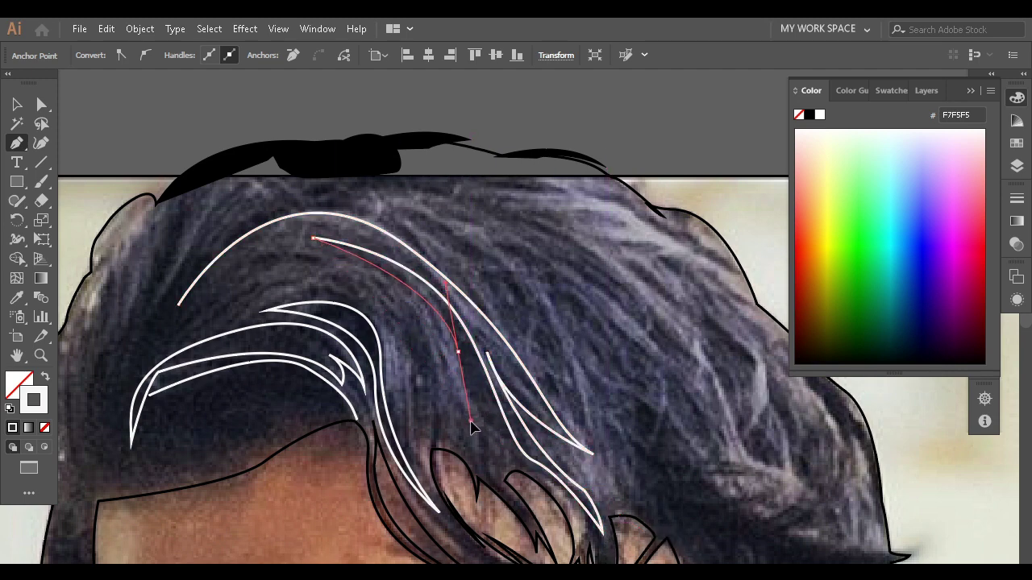
{"action": "left_click_drag", "start_coordinate": [515, 459], "coordinate": [443, 367]}
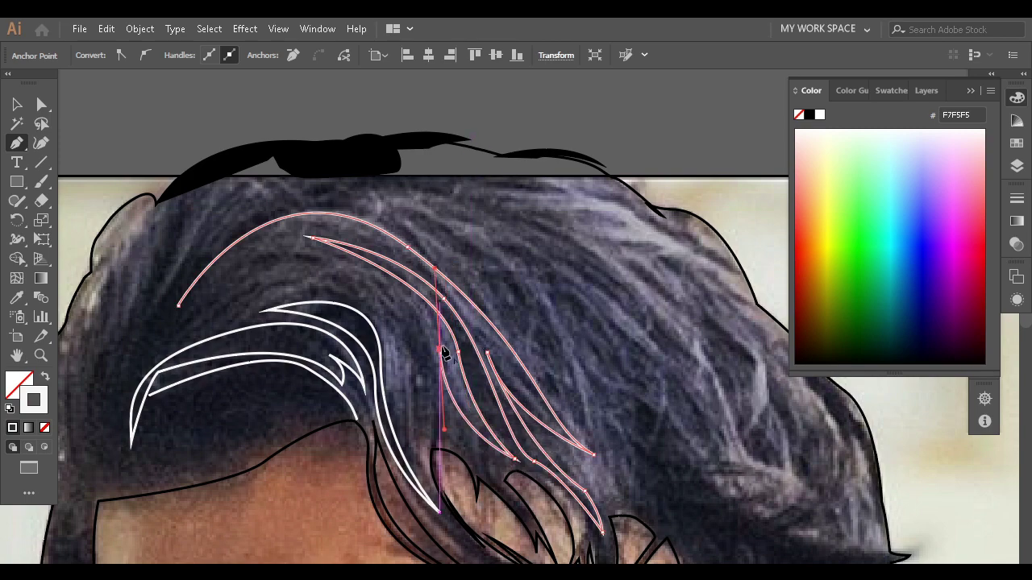
{"action": "left_click_drag", "start_coordinate": [503, 476], "coordinate": [539, 516]}
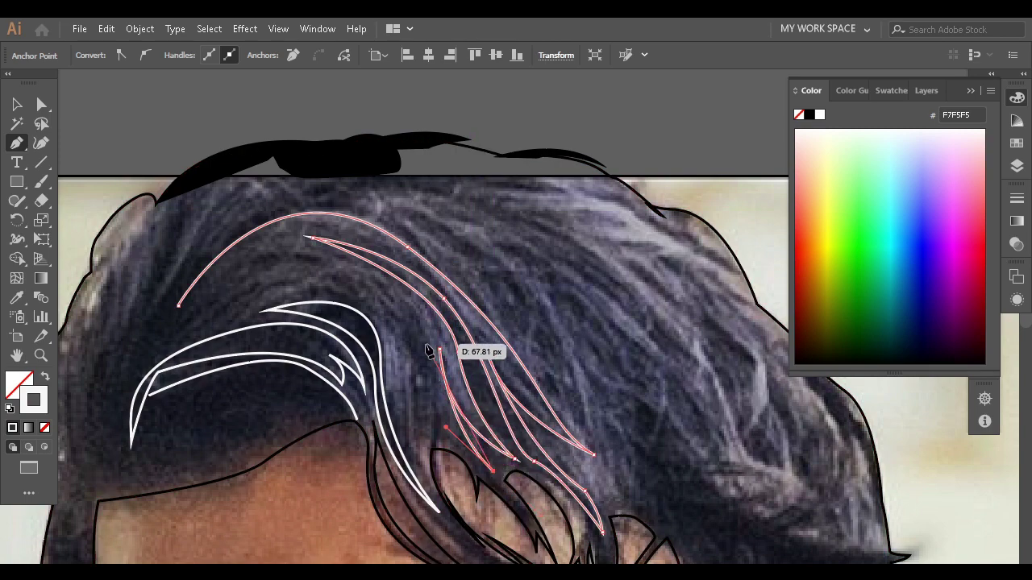
{"action": "left_click_drag", "start_coordinate": [425, 342], "coordinate": [419, 262]}
Trace a short jagged strand with several peaks near the upper left
{"action": "left_click_drag", "start_coordinate": [256, 269], "coordinate": [350, 287]}
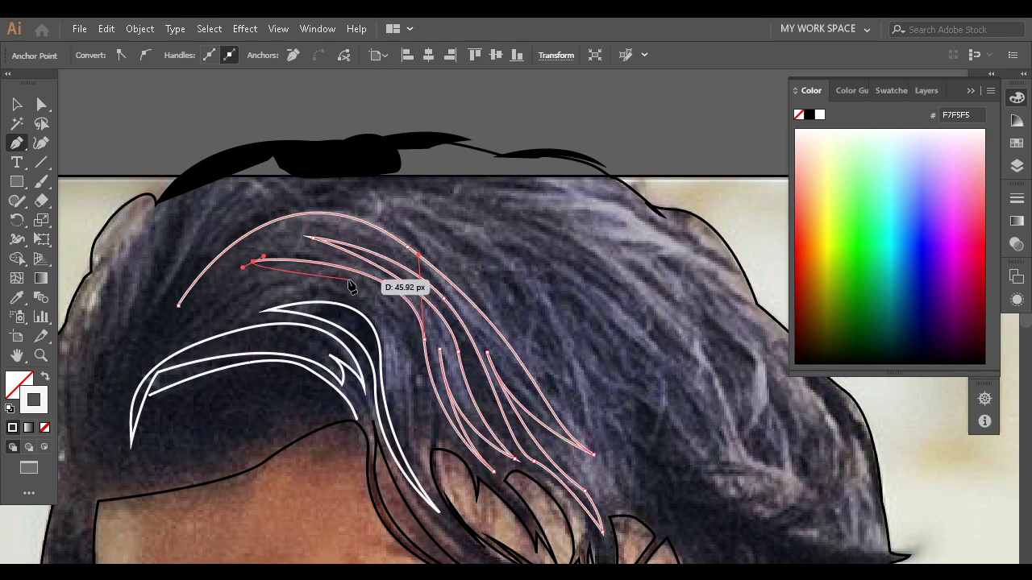
{"action": "left_click_drag", "start_coordinate": [420, 367], "coordinate": [416, 367]}
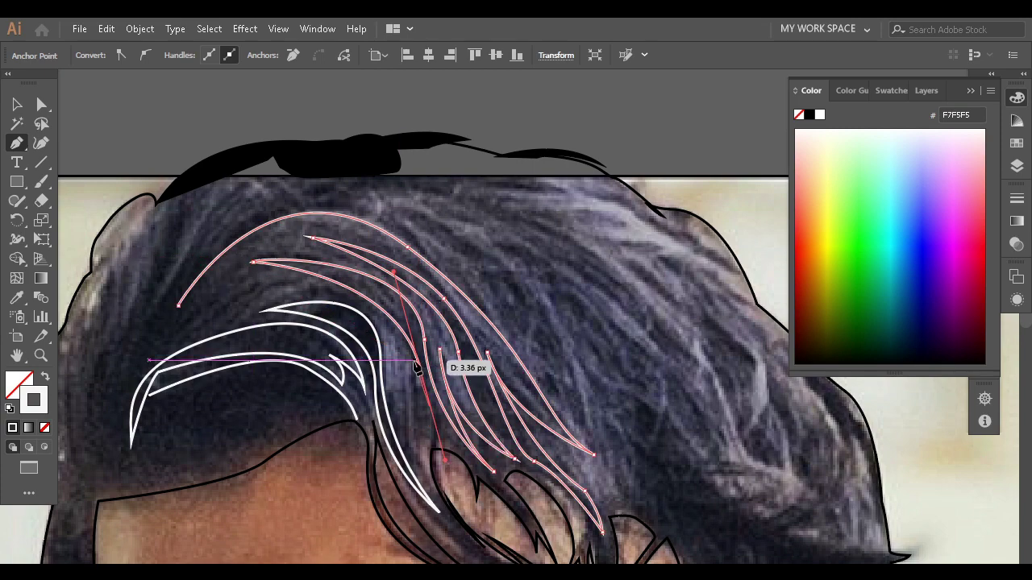
{"action": "left_click", "coordinate": [273, 291]}
{"action": "left_click_drag", "start_coordinate": [266, 294], "coordinate": [309, 282]}
{"action": "left_click_drag", "start_coordinate": [224, 303], "coordinate": [248, 280]}
{"action": "mouse_move", "coordinate": [246, 278]}
{"action": "left_mouse_down"}
{"action": "mouse_move", "coordinate": [254, 286]}
{"action": "mouse_move", "coordinate": [212, 307]}
{"action": "left_mouse_up"}
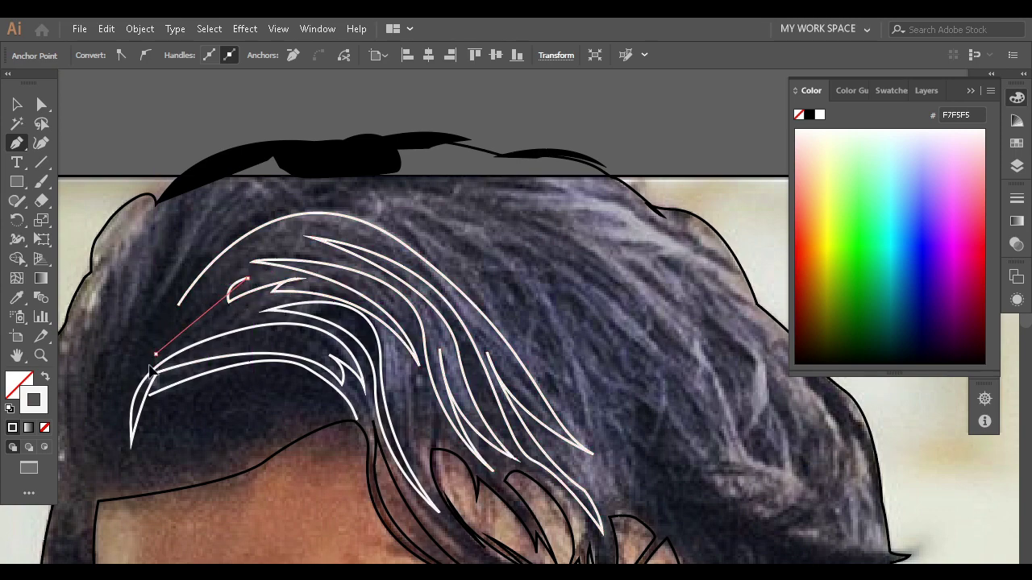
{"action": "left_click_drag", "start_coordinate": [153, 355], "coordinate": [156, 360]}
{"action": "left_click_drag", "start_coordinate": [170, 295], "coordinate": [173, 291]}
{"action": "left_click_drag", "start_coordinate": [204, 239], "coordinate": [209, 225]}
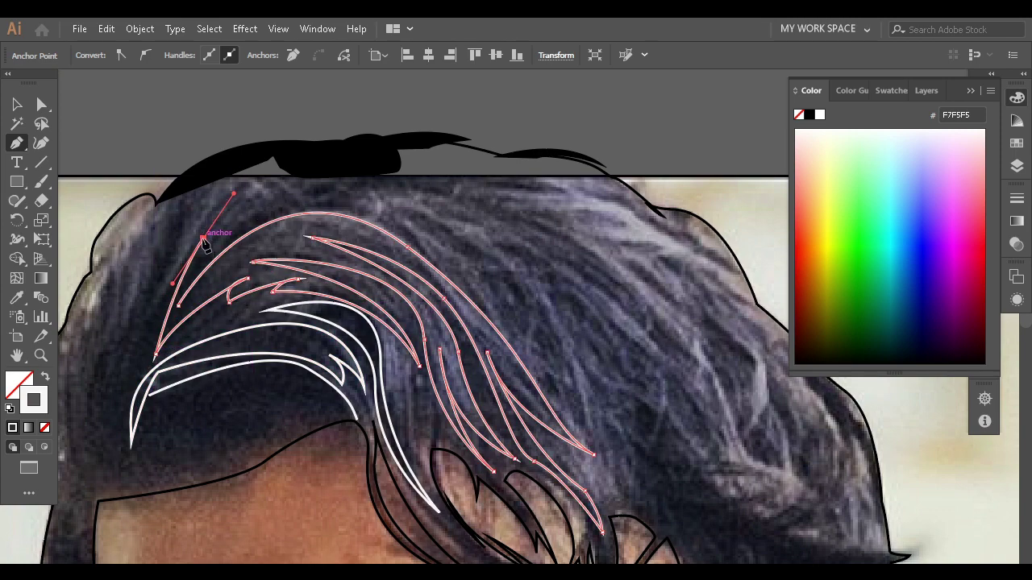
{"action": "left_click_drag", "start_coordinate": [127, 361], "coordinate": [129, 366]}
Trace a long strand across the hair top, close it, and zoom out
{"action": "left_click_drag", "start_coordinate": [182, 217], "coordinate": [245, 162]}
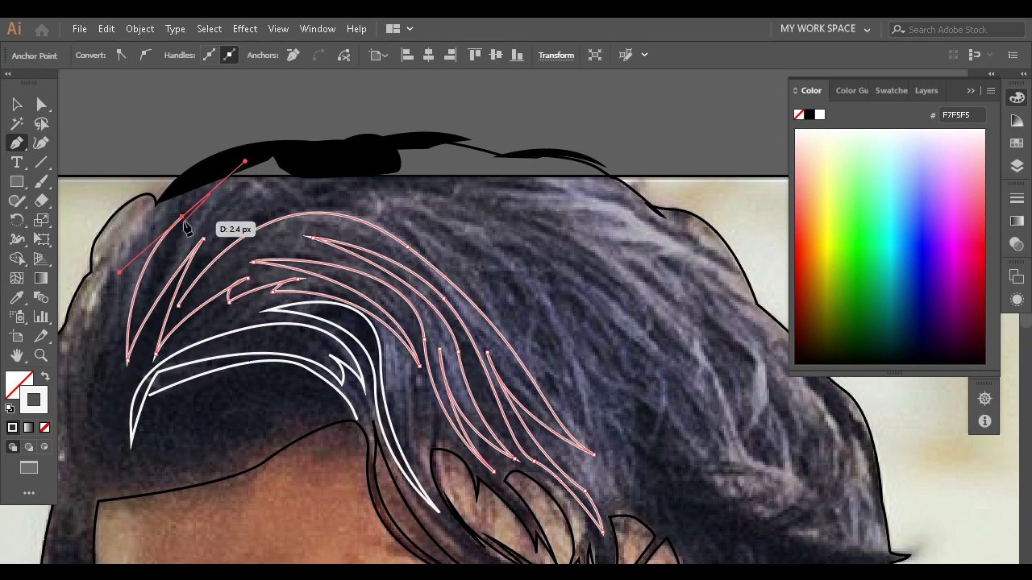
{"action": "left_click_drag", "start_coordinate": [154, 284], "coordinate": [152, 279]}
{"action": "mouse_move", "coordinate": [378, 195]}
{"action": "left_mouse_down"}
{"action": "mouse_move", "coordinate": [302, 191]}
{"action": "mouse_move", "coordinate": [498, 220]}
{"action": "mouse_move", "coordinate": [658, 411]}
{"action": "left_mouse_up"}
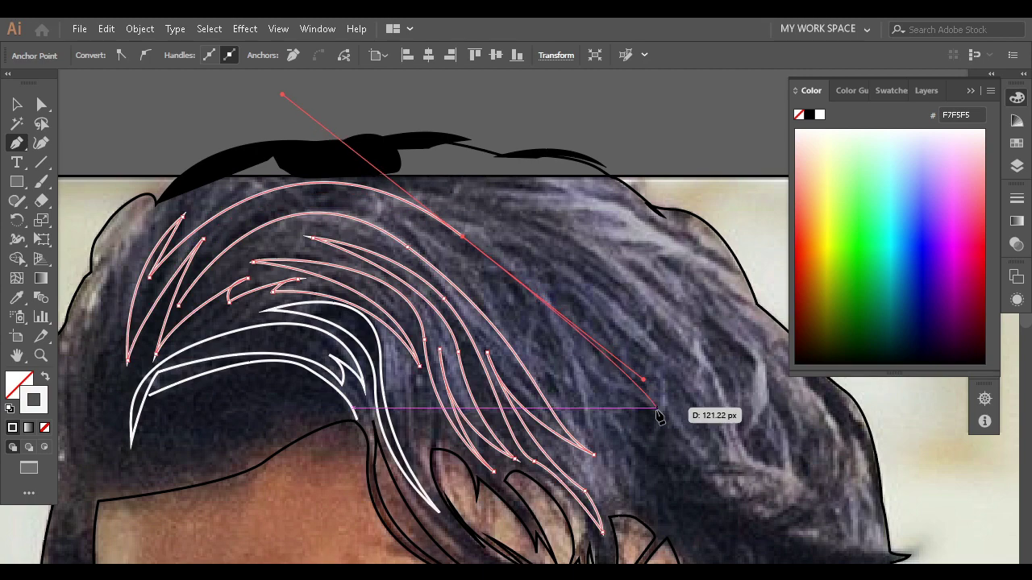
{"action": "left_click_drag", "start_coordinate": [672, 502], "coordinate": [597, 437]}
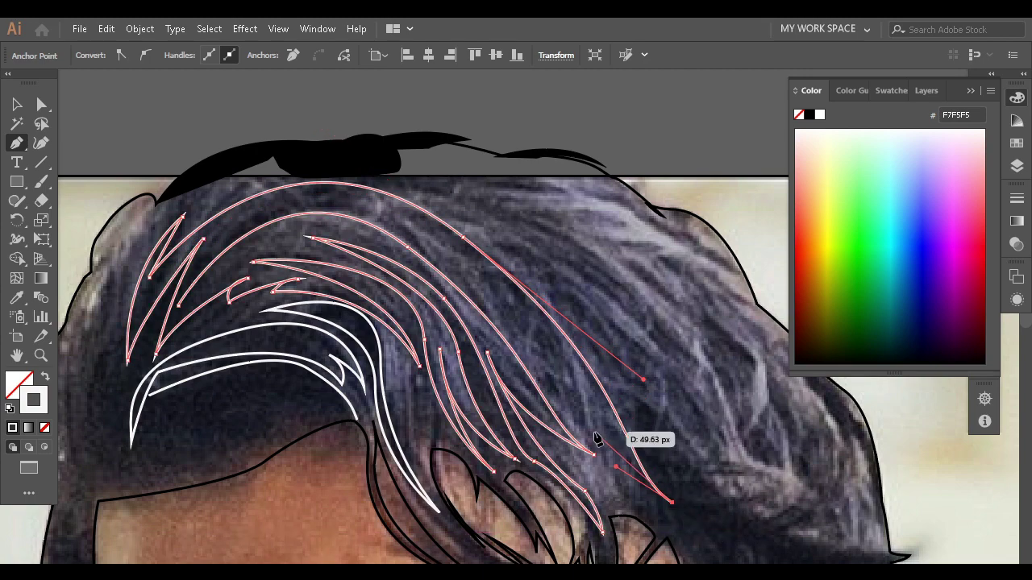
{"action": "left_click_drag", "start_coordinate": [571, 335], "coordinate": [414, 225]}
{"action": "left_click_drag", "start_coordinate": [340, 197], "coordinate": [270, 190]}
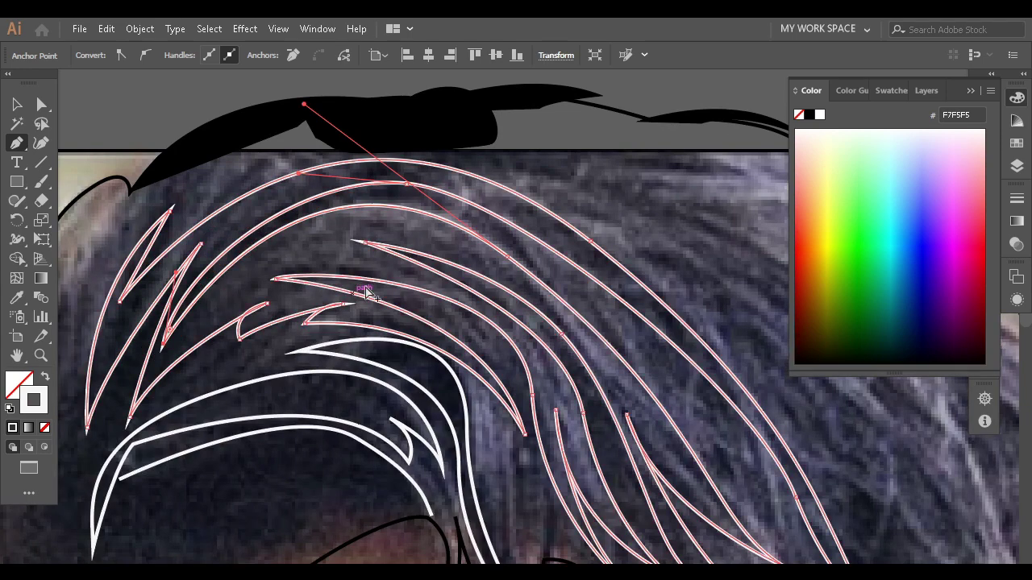
{"action": "key", "text": "ctrl+minus"}
Fill the lower traced strands solid white with no outline
{"action": "left_click", "coordinate": [46, 379]}
{"action": "left_click", "coordinate": [16, 104]}
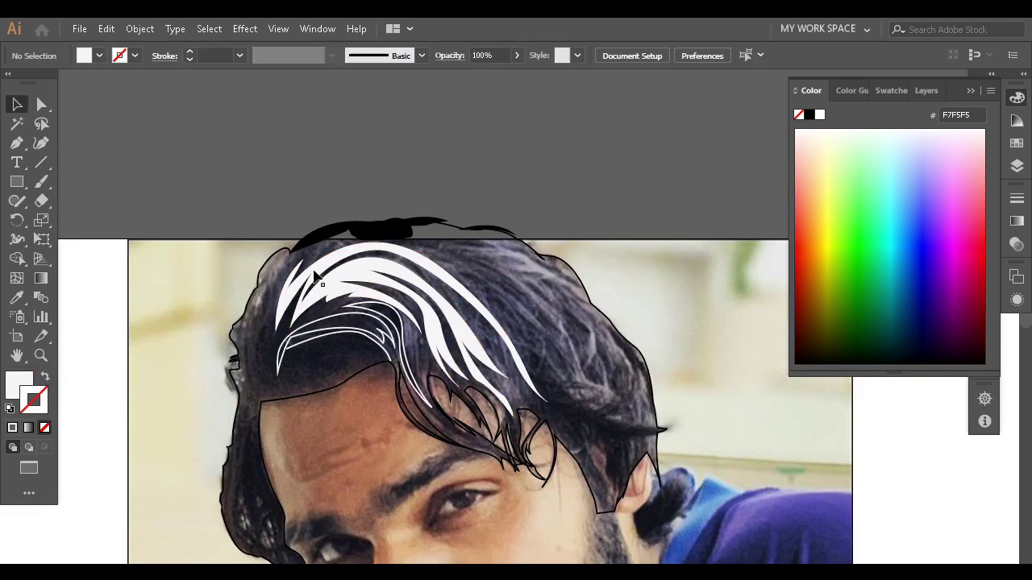
{"action": "left_click", "coordinate": [284, 346]}
{"action": "left_click", "coordinate": [288, 223]}
{"action": "scroll", "coordinate": [287, 242], "scroll_direction": "up", "scroll_amount": 3}
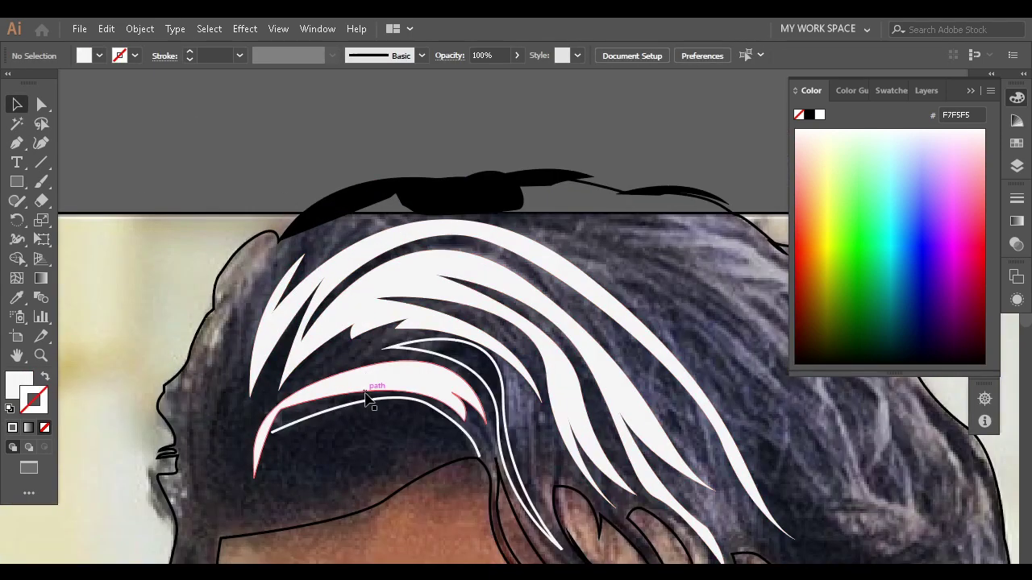
{"action": "left_click", "coordinate": [368, 403]}
{"action": "left_click", "coordinate": [46, 376]}
{"action": "left_click", "coordinate": [172, 189]}
{"action": "scroll", "coordinate": [172, 189], "scroll_direction": "down", "scroll_amount": 1}
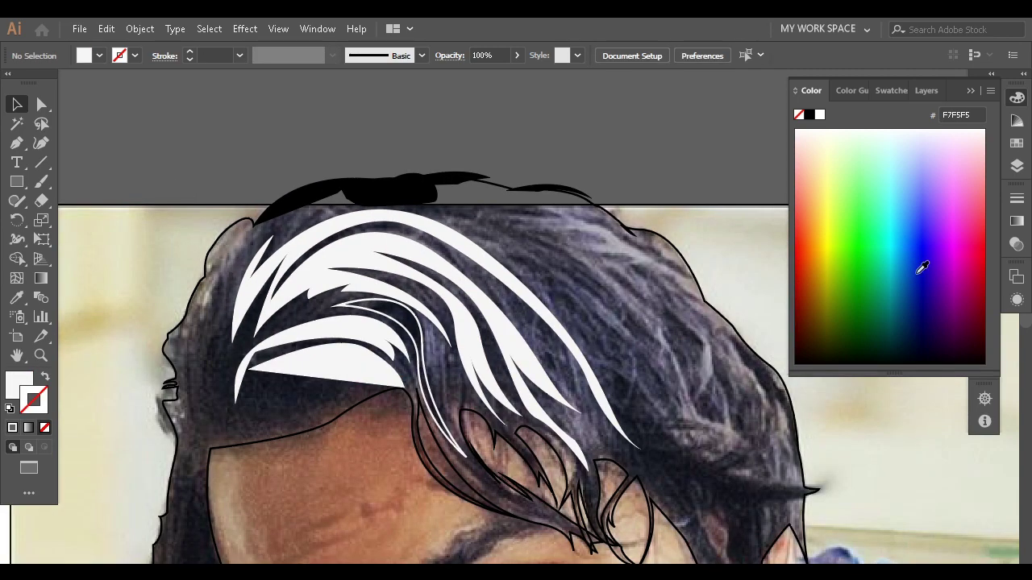
Fill the hair silhouette solid black and hide the reference photo layer
{"action": "left_click", "coordinate": [1017, 166]}
{"action": "left_click", "coordinate": [643, 236]}
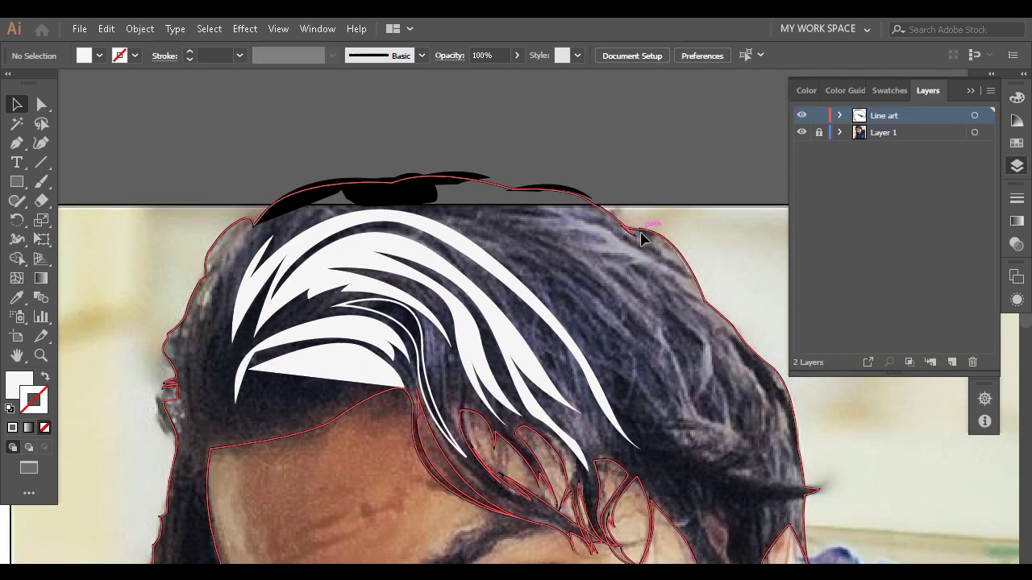
{"action": "left_click", "coordinate": [45, 377]}
{"action": "left_click", "coordinate": [411, 122]}
{"action": "scroll", "coordinate": [411, 122], "scroll_direction": "down", "scroll_amount": 2}
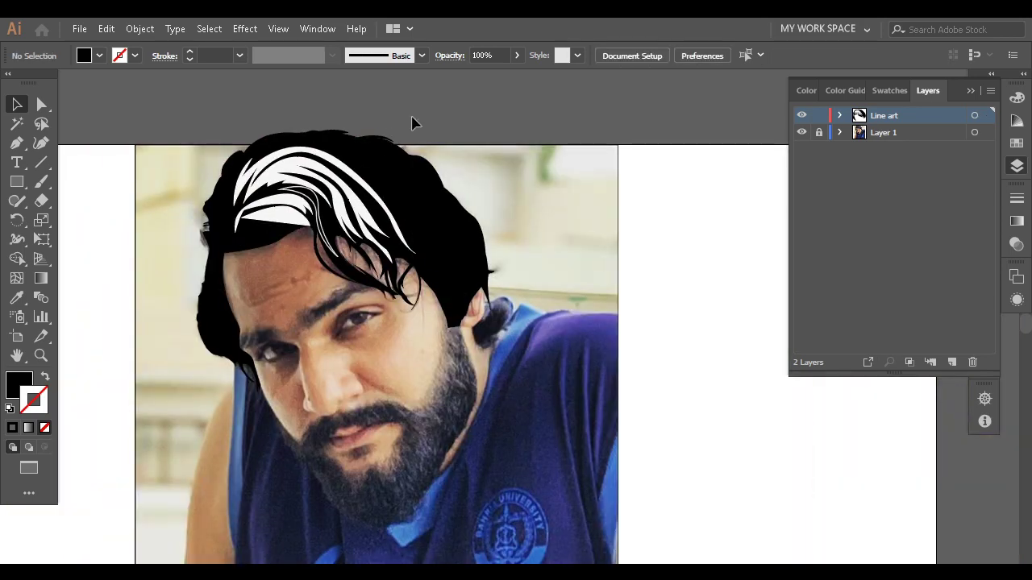
{"action": "left_click", "coordinate": [802, 132]}
{"action": "scroll", "coordinate": [207, 125], "scroll_direction": "up", "scroll_amount": 3}
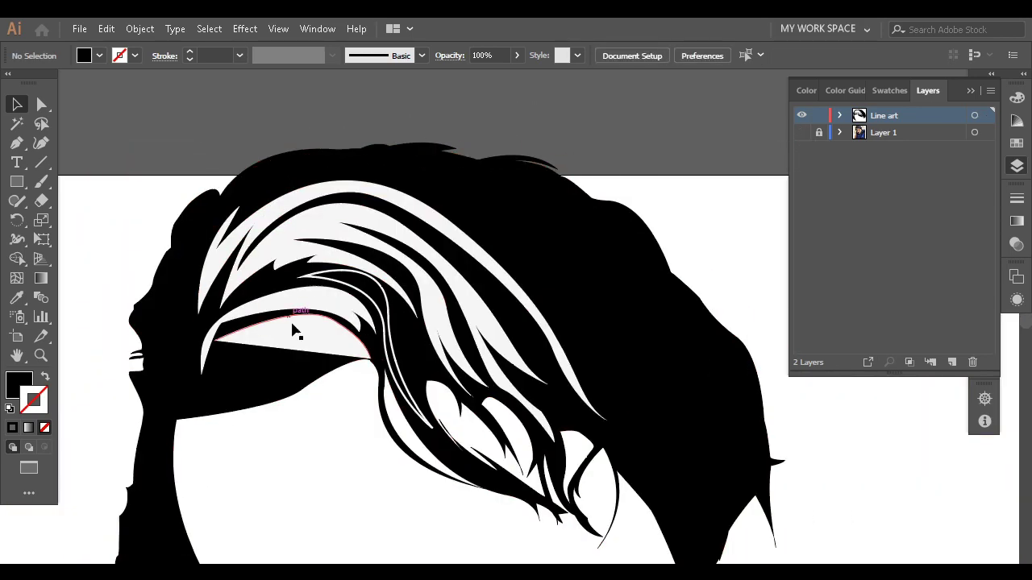
{"action": "scroll", "coordinate": [345, 295], "scroll_direction": "up", "scroll_amount": 3}
Select all the white highlight strands and fade them to 7% opacity
{"action": "left_click", "coordinate": [403, 316]}
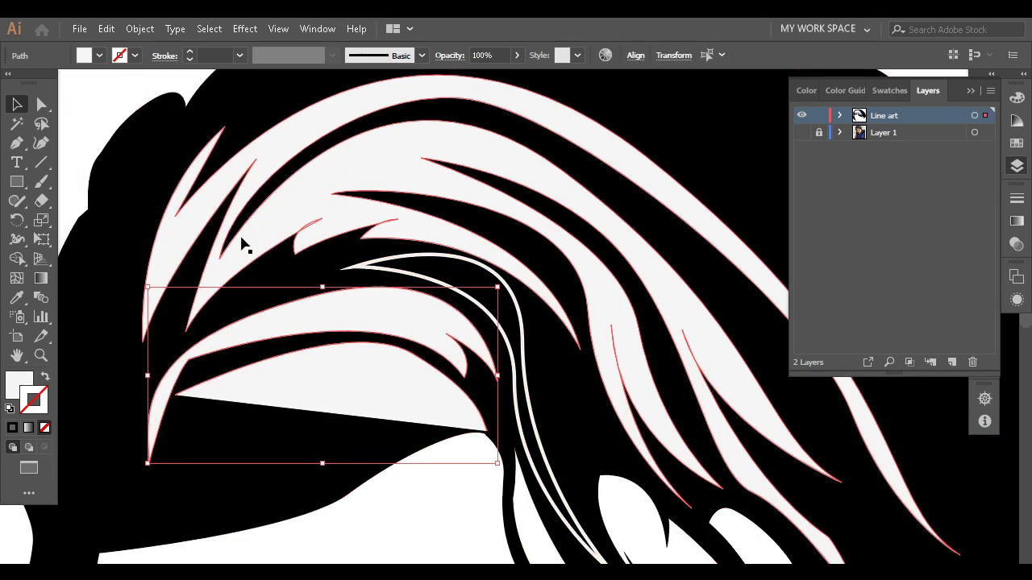
{"action": "key", "text": "ctrl+a"}
{"action": "key", "text": "ctrl+minus"}
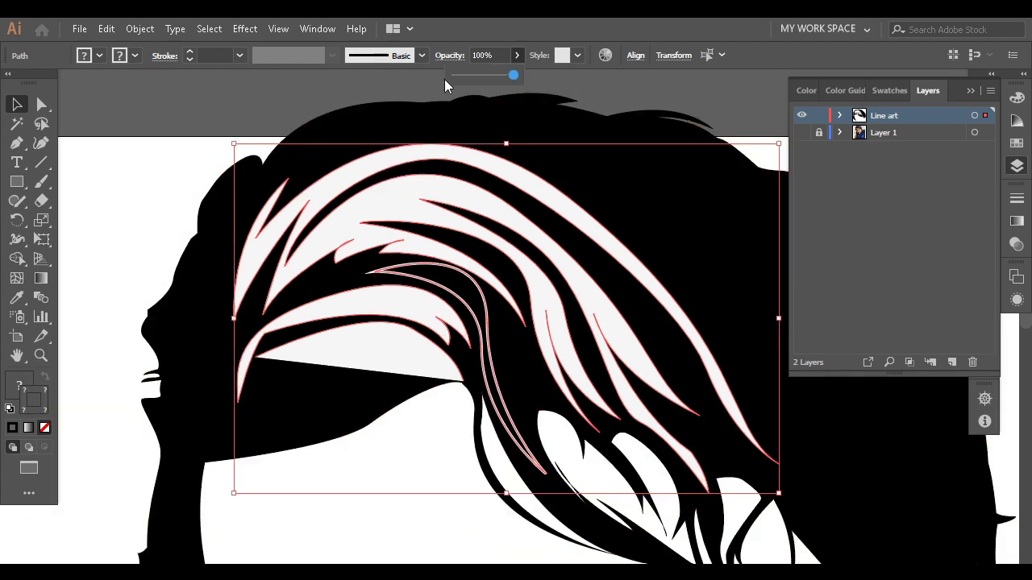
{"action": "left_click_drag", "start_coordinate": [450, 75], "coordinate": [458, 75]}
{"action": "scroll", "coordinate": [274, 105], "scroll_direction": "down", "scroll_amount": 2}
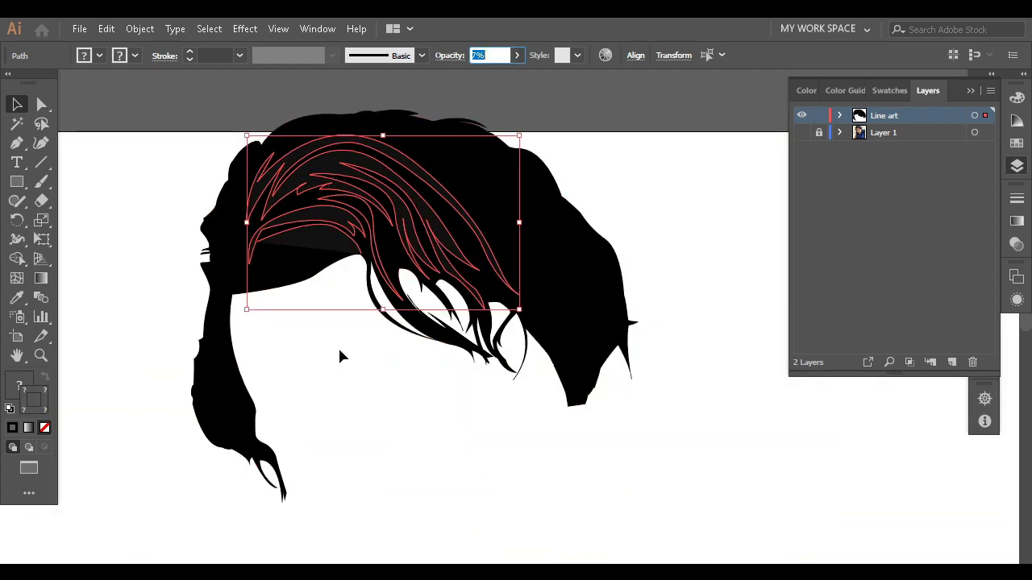
{"action": "left_click", "coordinate": [343, 363]}
{"action": "scroll", "coordinate": [331, 305], "scroll_direction": "up", "scroll_amount": 3}
{"action": "left_click", "coordinate": [337, 403]}
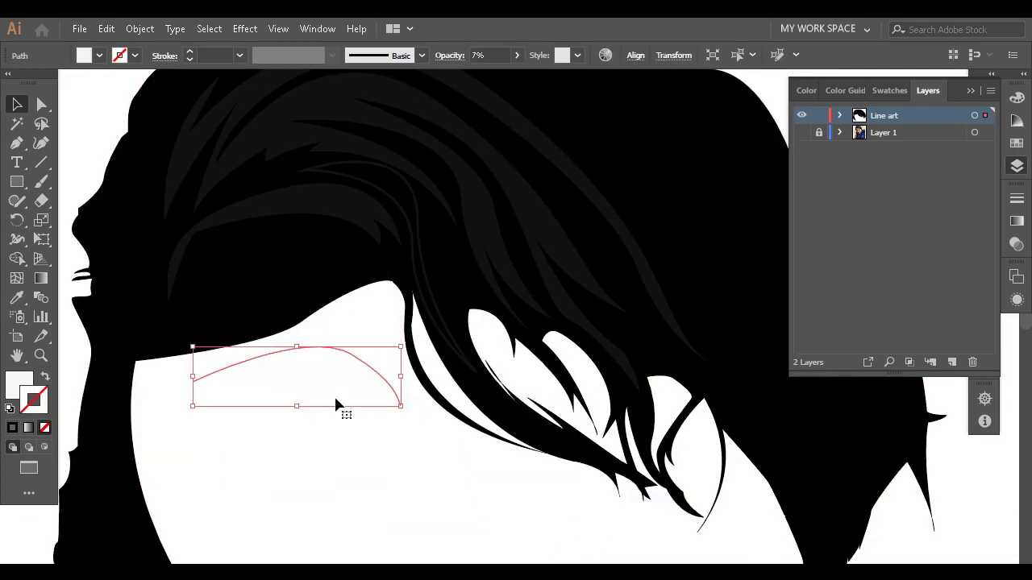
{"action": "left_click", "coordinate": [337, 403]}
{"action": "scroll", "coordinate": [337, 403], "scroll_direction": "down", "scroll_amount": 3}
{"action": "scroll", "coordinate": [484, 283], "scroll_direction": "up", "scroll_amount": 1}
Show the reference photo again and turn the black silhouette back into an outline
{"action": "left_click", "coordinate": [801, 132]}
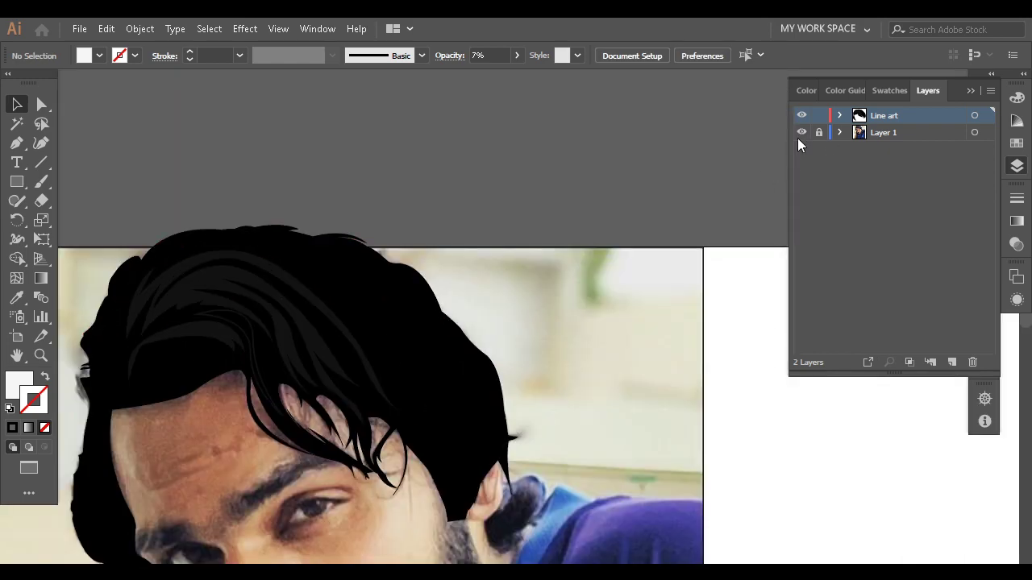
{"action": "left_click", "coordinate": [466, 344]}
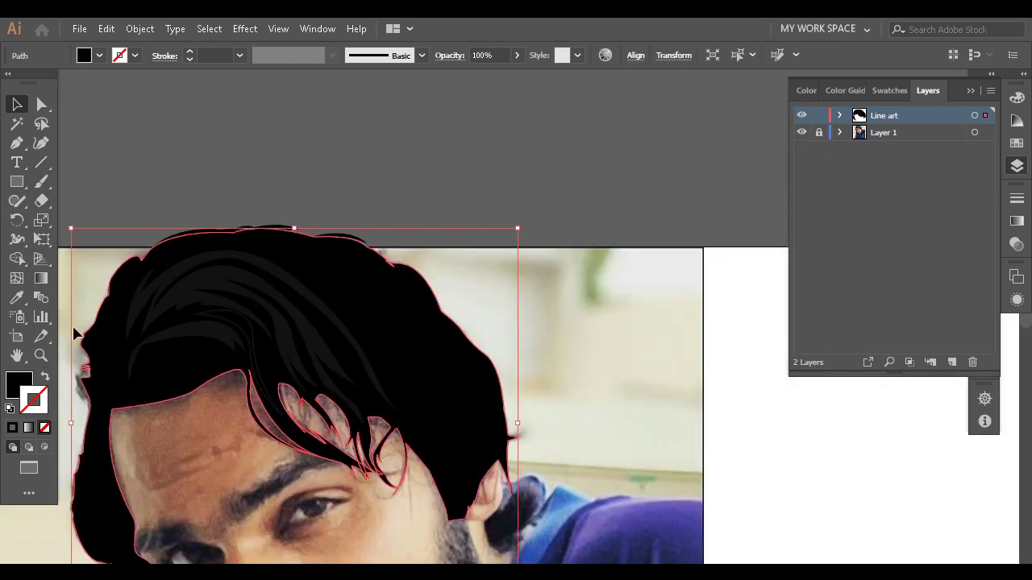
{"action": "left_click", "coordinate": [45, 375]}
{"action": "key", "text": "ctrl+shift+a"}
{"action": "left_click", "coordinate": [10, 143]}
{"action": "scroll", "coordinate": [352, 278], "scroll_direction": "up", "scroll_amount": 2}
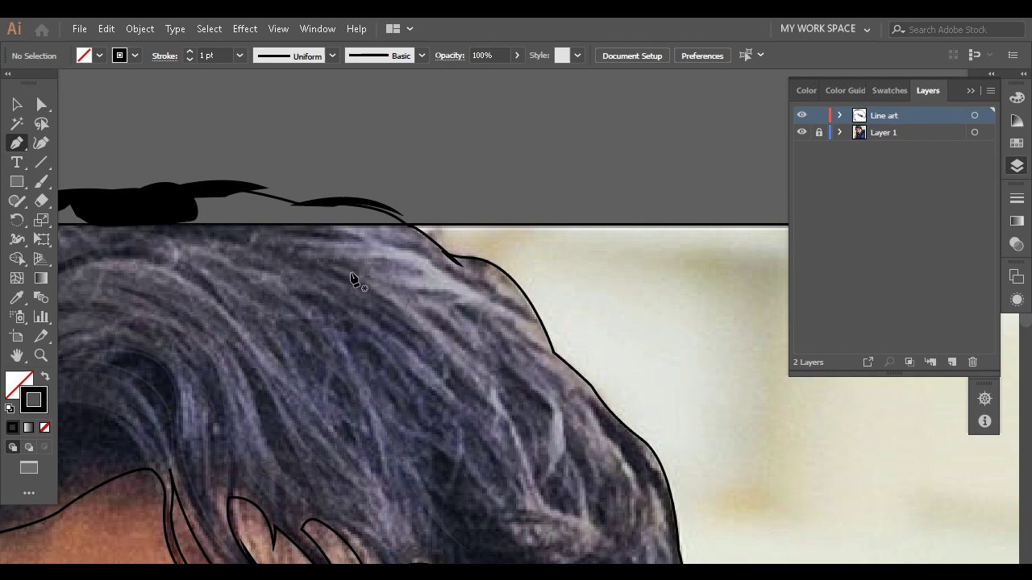
Toggle the photo and line-art layers to compare the tracing against the photo
{"action": "left_click", "coordinate": [802, 133]}
{"action": "left_click", "coordinate": [801, 116]}
{"action": "left_click", "coordinate": [801, 115]}
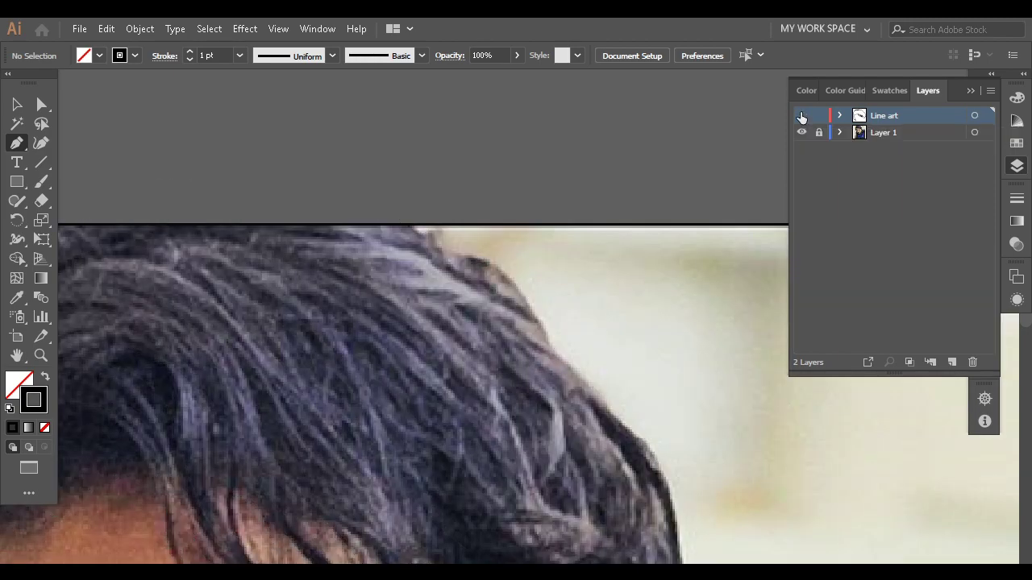
{"action": "left_click", "coordinate": [801, 115]}
{"action": "scroll", "coordinate": [564, 281], "scroll_direction": "down", "scroll_amount": 2}
{"action": "scroll", "coordinate": [387, 196], "scroll_direction": "down", "scroll_amount": 3}
{"action": "left_click", "coordinate": [384, 94]}
Draw a curved strand along the hair's upper right edge with the Pen
{"action": "left_click", "coordinate": [489, 119]}
{"action": "left_click", "coordinate": [557, 239]}
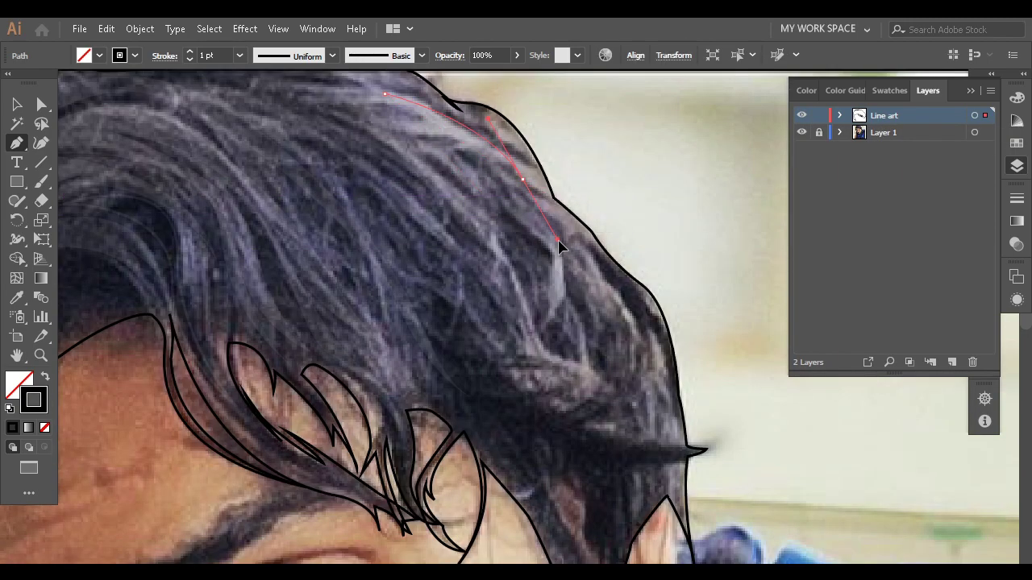
{"action": "left_click_drag", "start_coordinate": [522, 179], "coordinate": [557, 239]}
{"action": "left_click_drag", "start_coordinate": [454, 153], "coordinate": [449, 144]}
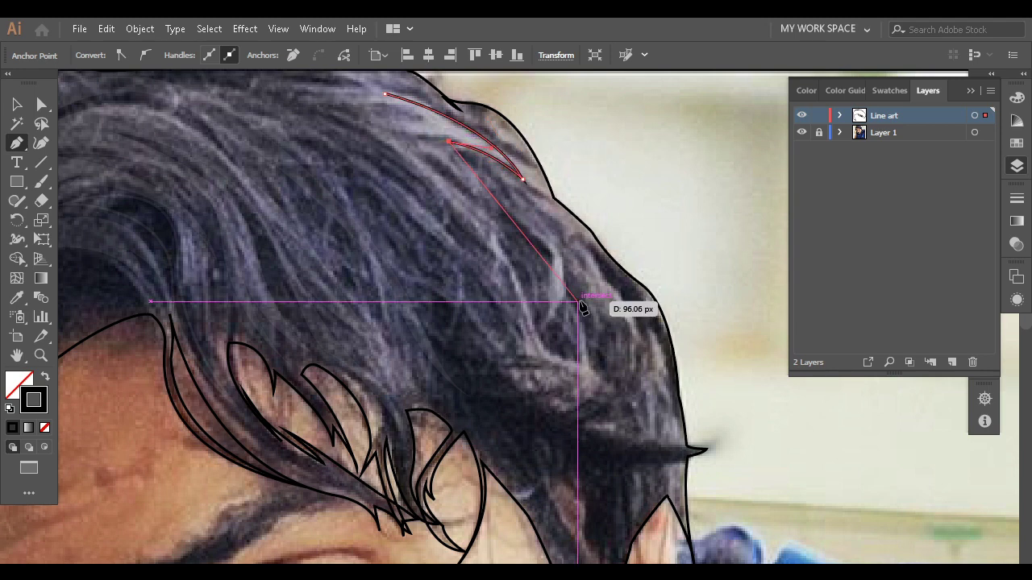
{"action": "left_click_drag", "start_coordinate": [627, 317], "coordinate": [631, 327]}
{"action": "left_click_drag", "start_coordinate": [609, 266], "coordinate": [590, 238]}
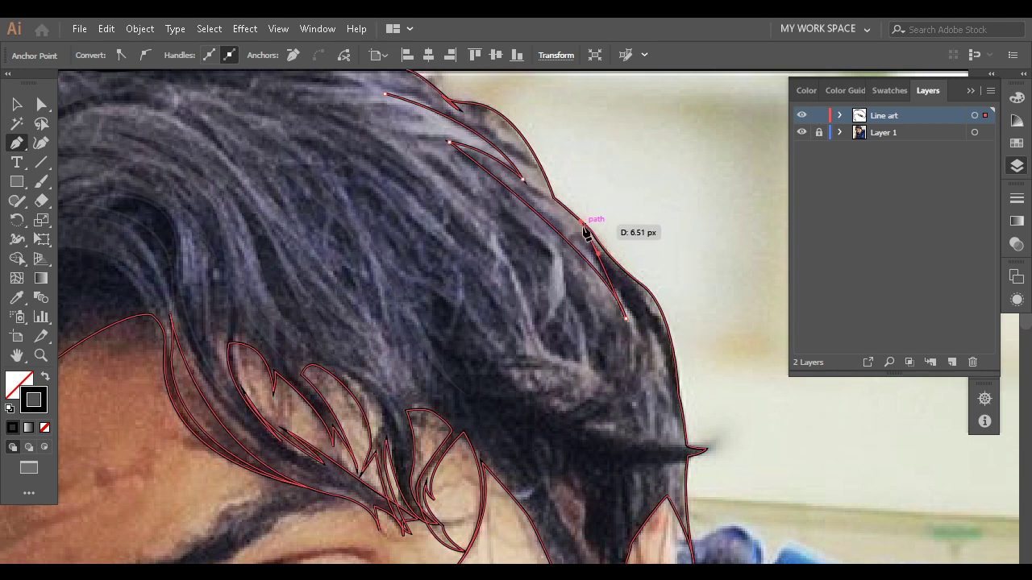
{"action": "left_click_drag", "start_coordinate": [673, 400], "coordinate": [665, 458]}
{"action": "left_click_drag", "start_coordinate": [675, 421], "coordinate": [668, 357]}
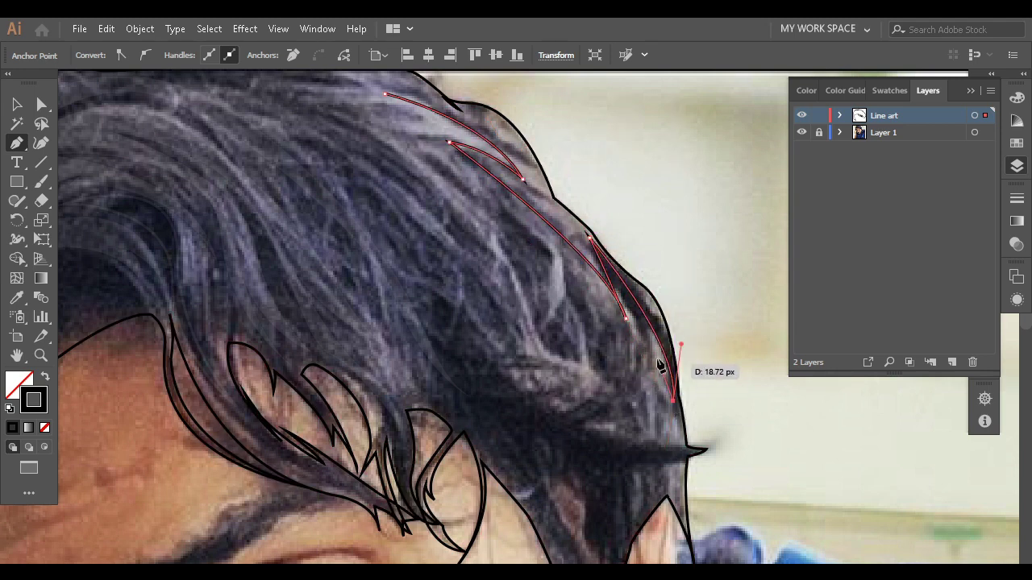
{"action": "key", "text": "Escape"}
Trace a second strand from the right edge down to a tip and back up
{"action": "left_click", "coordinate": [643, 331]}
{"action": "mouse_move", "coordinate": [643, 443]}
{"action": "left_mouse_down"}
{"action": "mouse_move", "coordinate": [637, 461]}
{"action": "mouse_move", "coordinate": [675, 455]}
{"action": "left_mouse_up"}
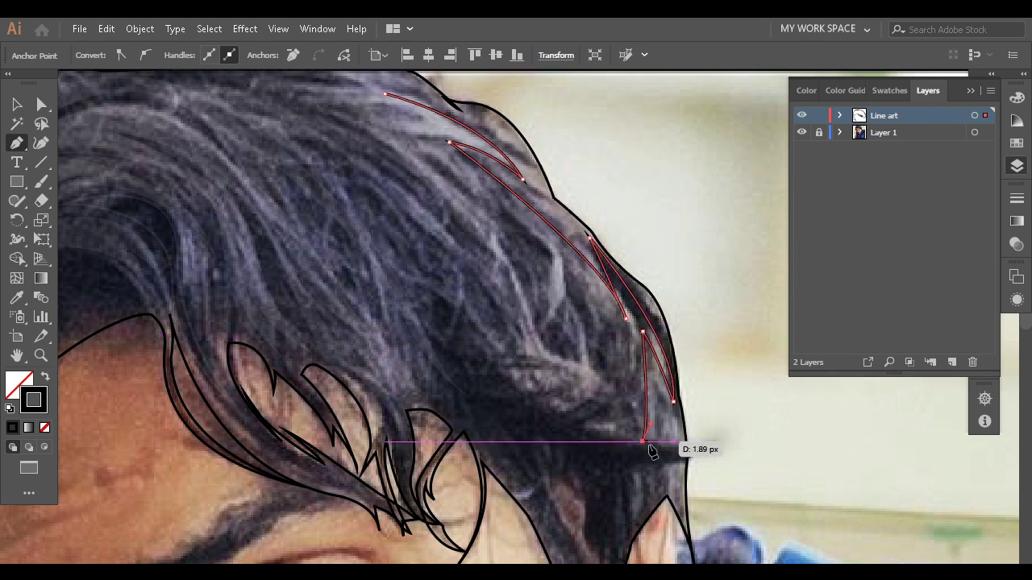
{"action": "left_click_drag", "start_coordinate": [563, 433], "coordinate": [598, 357]}
{"action": "left_click_drag", "start_coordinate": [577, 303], "coordinate": [575, 311]}
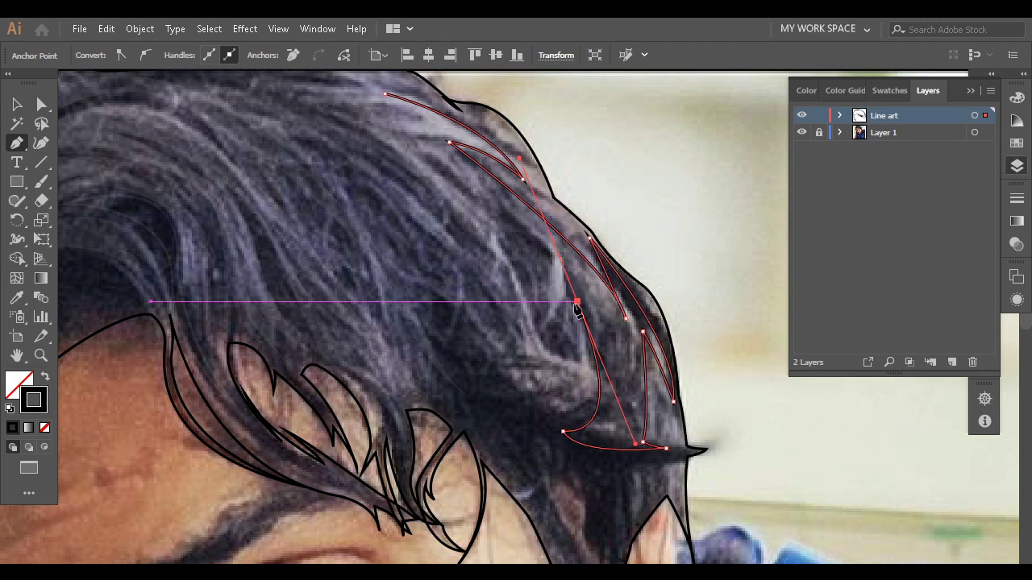
{"action": "left_click", "coordinate": [597, 361]}
{"action": "left_click_drag", "start_coordinate": [557, 416], "coordinate": [572, 403]}
{"action": "scroll", "coordinate": [573, 403], "scroll_direction": "up", "scroll_amount": 3}
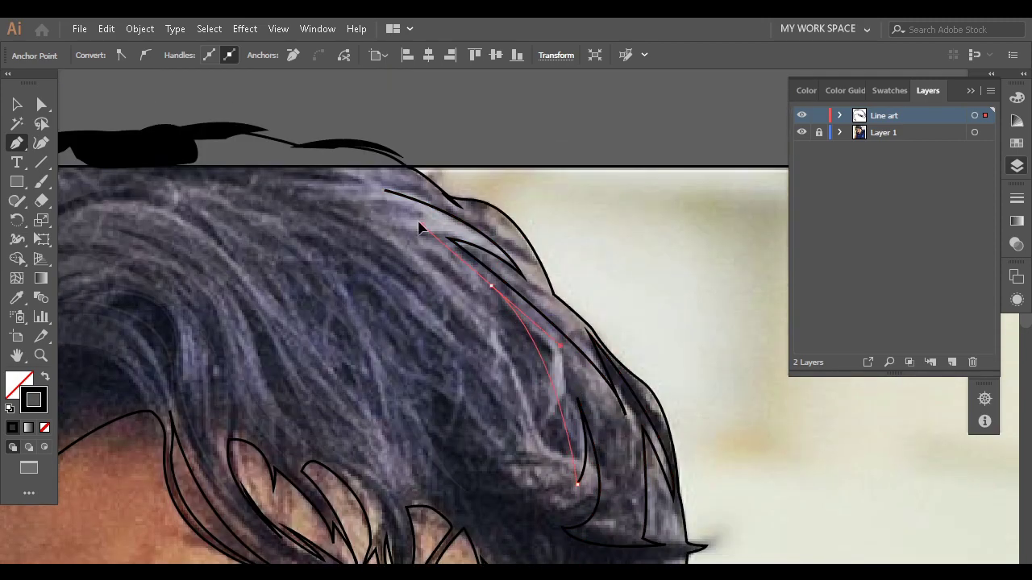
Add curved and sharp tip points to finish and close the second strand
{"action": "mouse_move", "coordinate": [490, 285]}
{"action": "left_mouse_down"}
{"action": "mouse_move", "coordinate": [541, 419]}
{"action": "mouse_move", "coordinate": [555, 505]}
{"action": "left_mouse_up"}
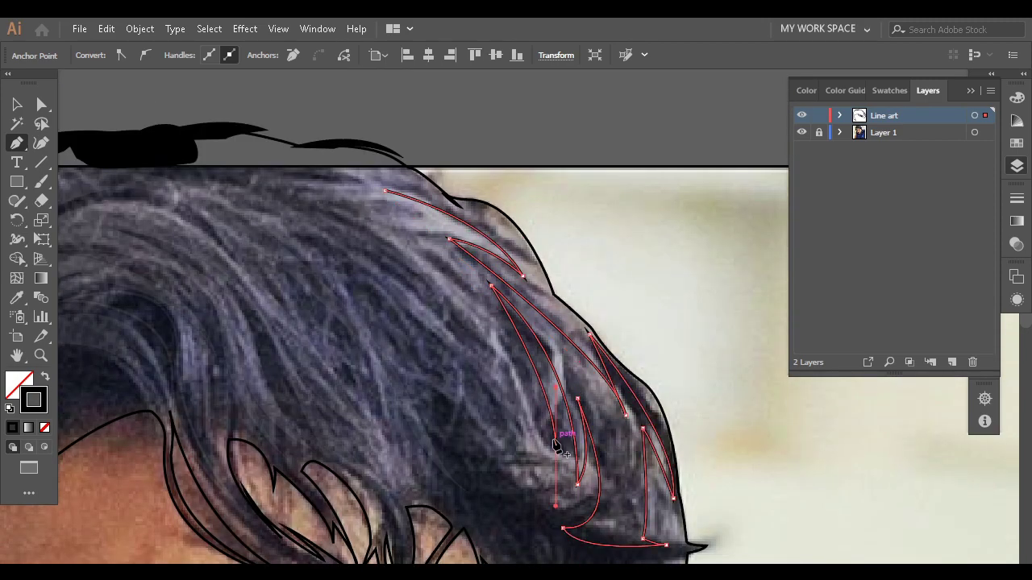
{"action": "mouse_move", "coordinate": [514, 364]}
{"action": "left_mouse_down"}
{"action": "mouse_move", "coordinate": [506, 313]}
{"action": "mouse_move", "coordinate": [499, 402]}
{"action": "left_mouse_up"}
{"action": "left_click", "coordinate": [269, 195]}
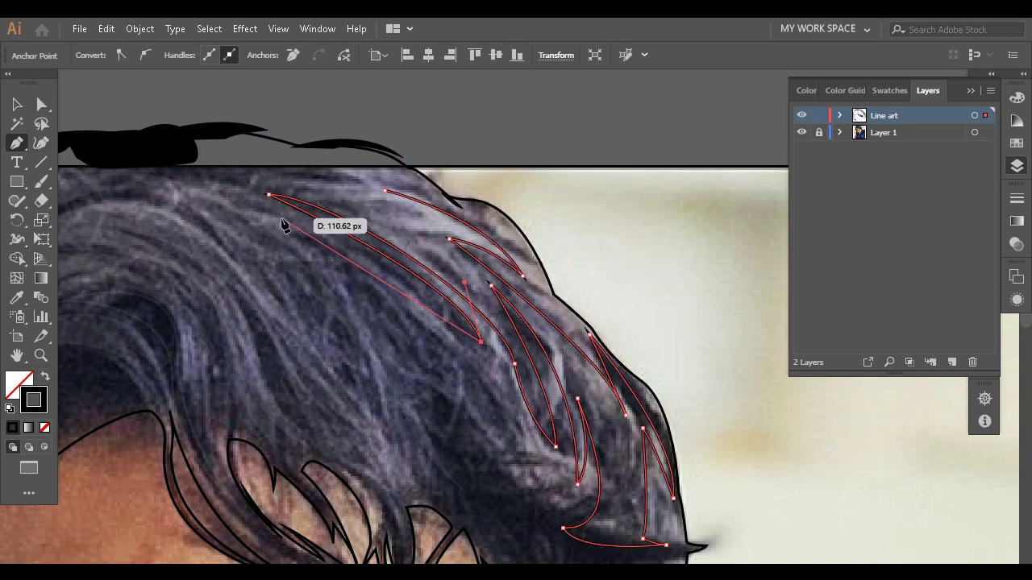
{"action": "left_click_drag", "start_coordinate": [268, 194], "coordinate": [269, 212]}
{"action": "scroll", "coordinate": [544, 429], "scroll_direction": "down", "scroll_amount": 2}
{"action": "left_click", "coordinate": [526, 387]}
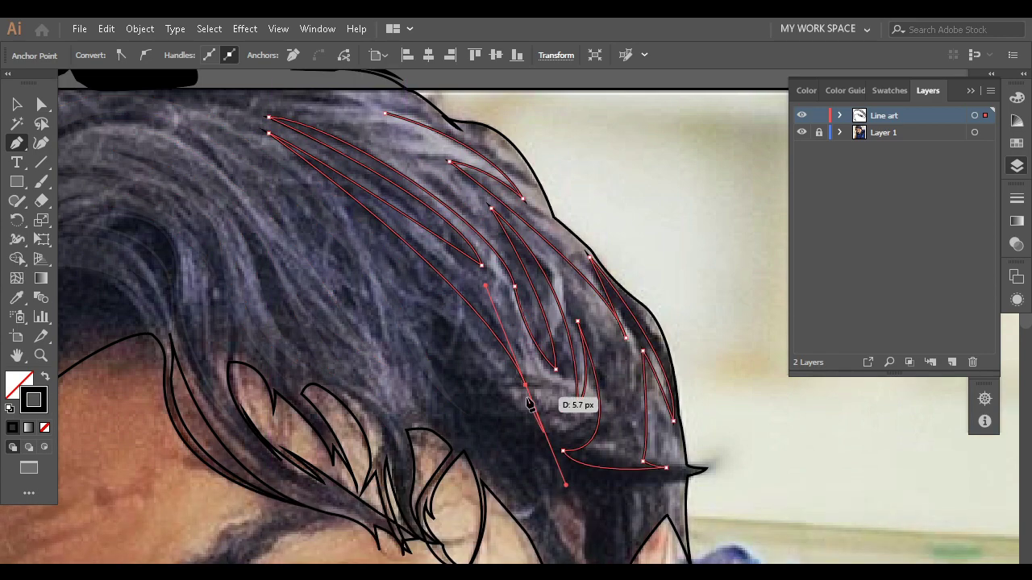
{"action": "left_click", "coordinate": [526, 387]}
Draw and close another curved strand across the top of the hair
{"action": "left_click_drag", "start_coordinate": [290, 159], "coordinate": [207, 104]}
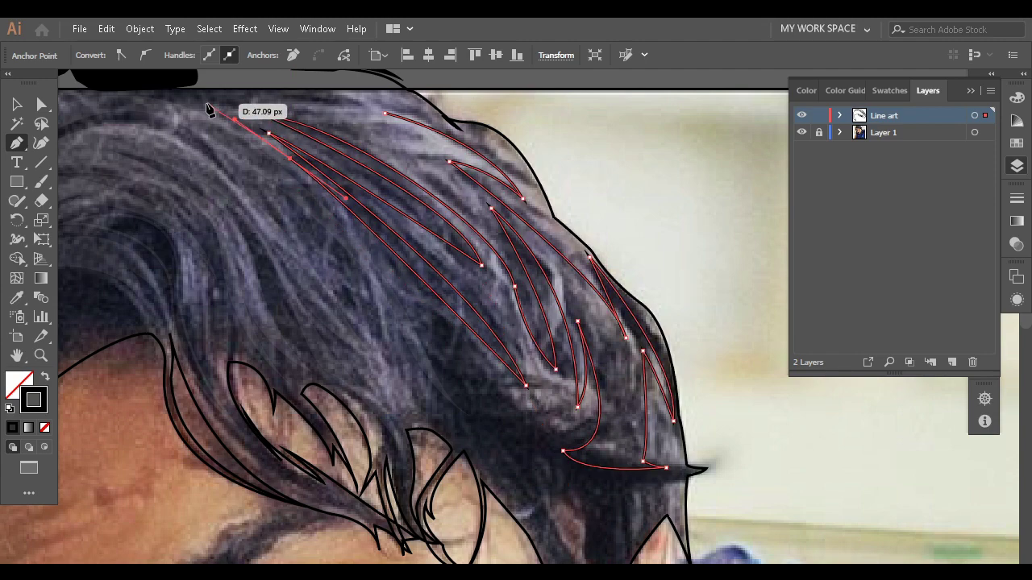
{"action": "scroll", "coordinate": [218, 108], "scroll_direction": "up", "scroll_amount": 2}
{"action": "mouse_move", "coordinate": [272, 184]}
{"action": "left_mouse_down"}
{"action": "mouse_move", "coordinate": [234, 158]}
{"action": "mouse_move", "coordinate": [438, 242]}
{"action": "left_mouse_up"}
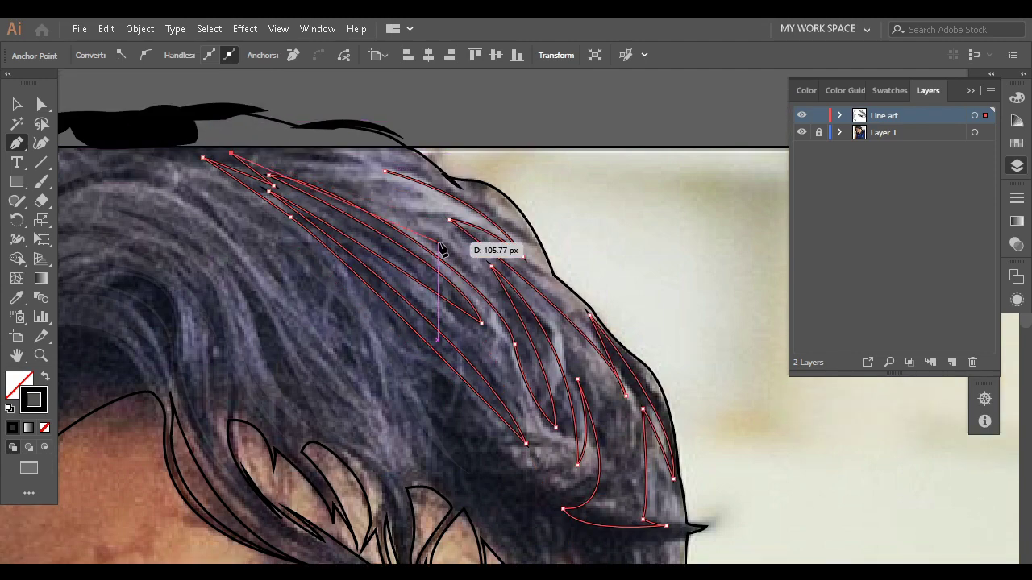
{"action": "left_click_drag", "start_coordinate": [296, 157], "coordinate": [305, 165]}
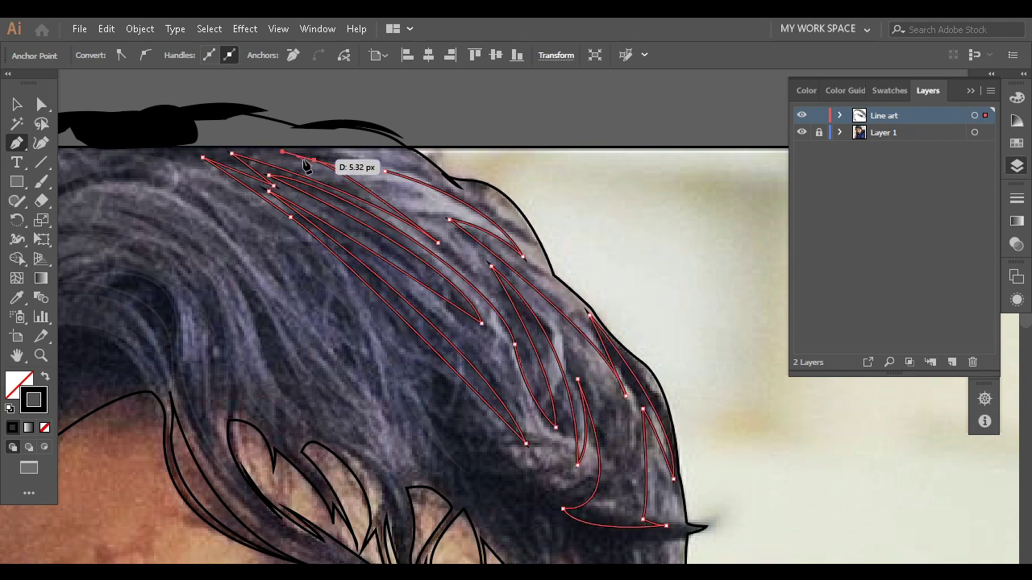
{"action": "left_click_drag", "start_coordinate": [506, 331], "coordinate": [495, 300]}
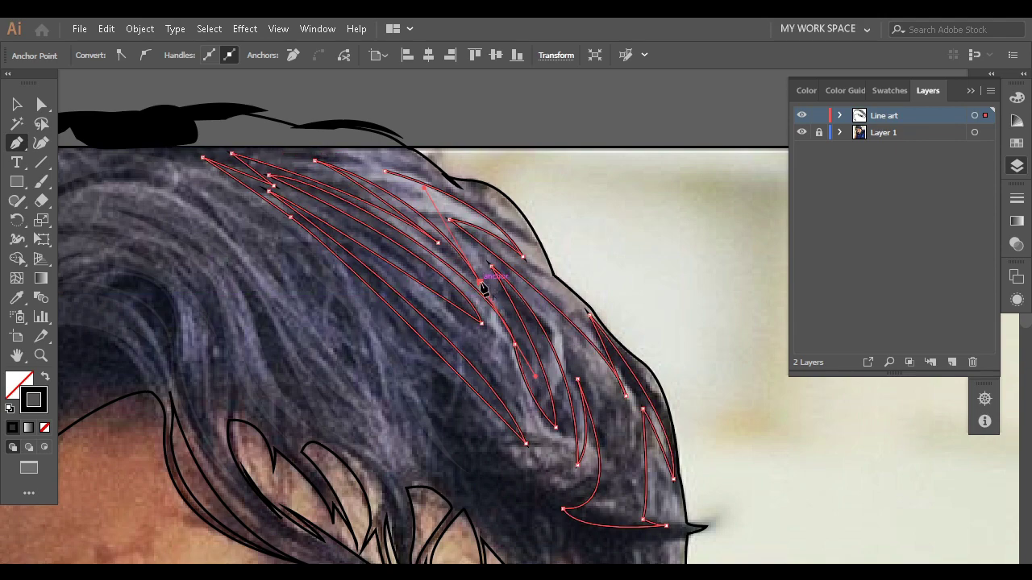
{"action": "left_click_drag", "start_coordinate": [416, 203], "coordinate": [468, 219]}
{"action": "left_click_drag", "start_coordinate": [346, 153], "coordinate": [398, 182]}
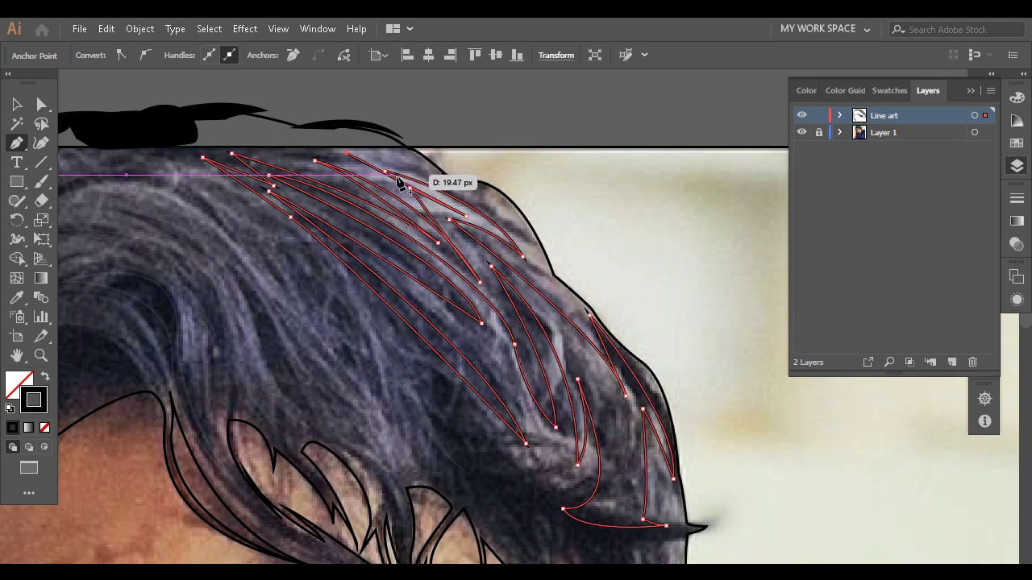
{"action": "left_click", "coordinate": [386, 173]}
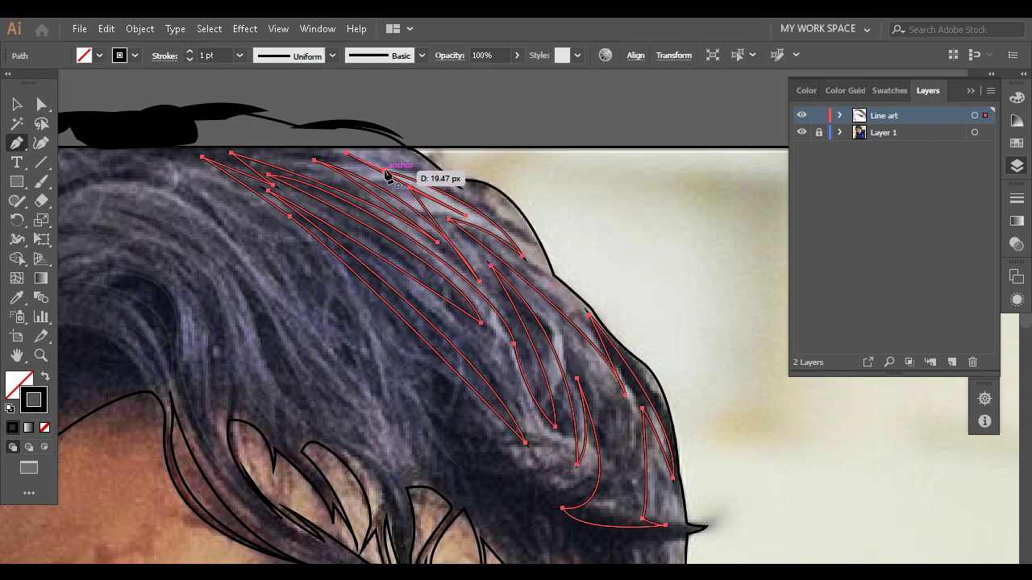
Fill the new strands white (FFFFFF) and hide the reference photo layer
{"action": "left_click", "coordinate": [45, 377]}
{"action": "double_click", "coordinate": [20, 385]}
{"action": "type", "text": "ffffff"}
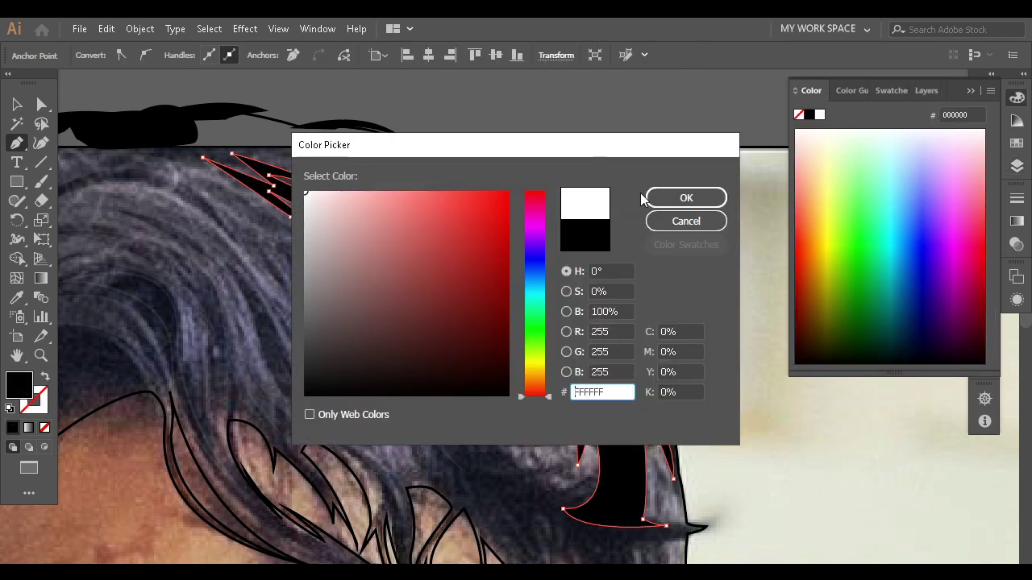
{"action": "left_click", "coordinate": [686, 197]}
{"action": "left_click", "coordinate": [927, 90]}
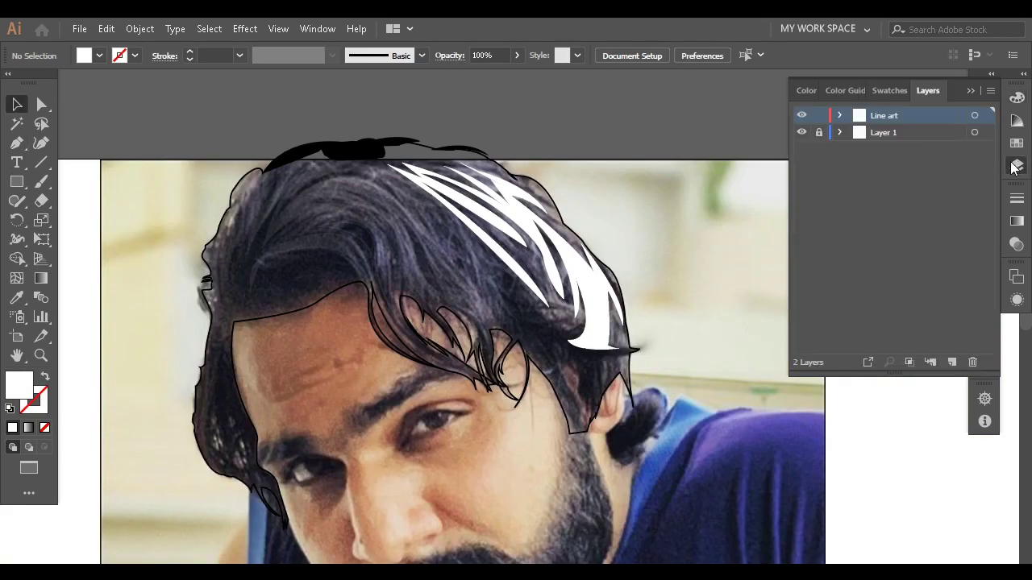
{"action": "left_click", "coordinate": [801, 133]}
Show the photo again and fill the hair outline solid black
{"action": "left_click", "coordinate": [801, 133]}
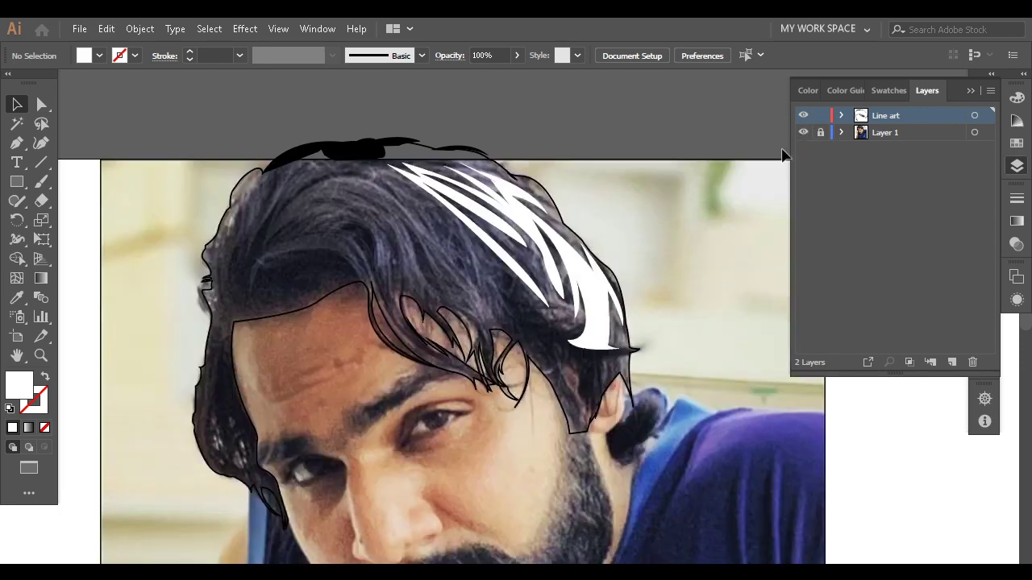
{"action": "left_click", "coordinate": [578, 276]}
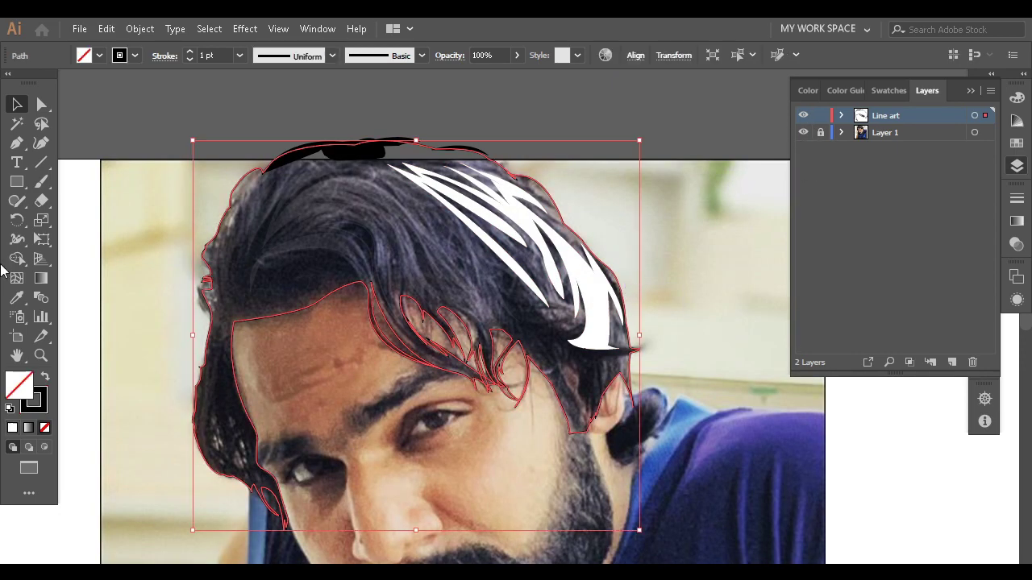
{"action": "left_click", "coordinate": [45, 379]}
{"action": "key", "text": "ctrl+plus"}
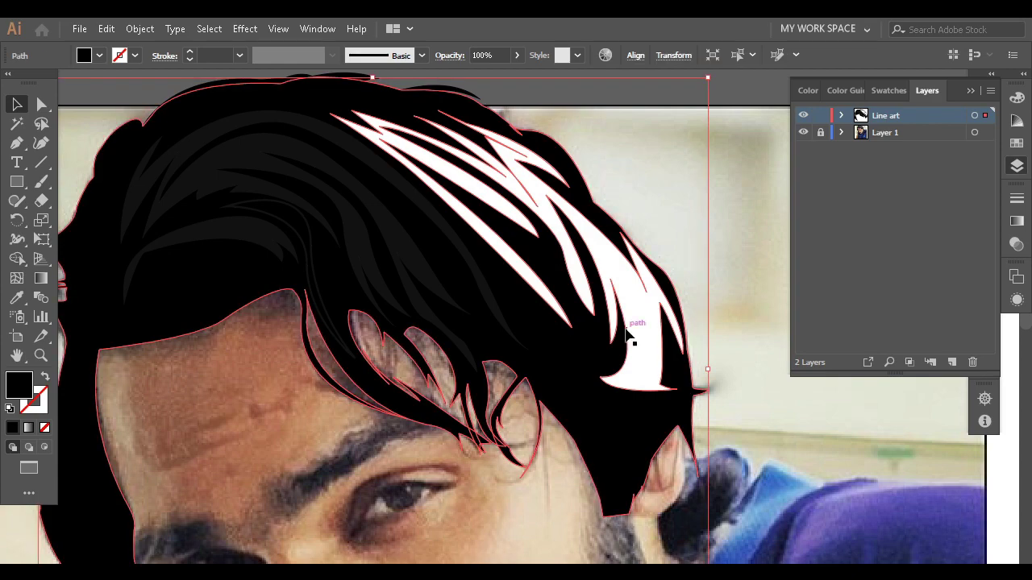
Sample the faint 7% opacity look onto the new white strands with the Eyedropper
{"action": "left_click", "coordinate": [705, 318]}
{"action": "left_click", "coordinate": [653, 339]}
{"action": "key", "text": "i"}
{"action": "left_click", "coordinate": [297, 279]}
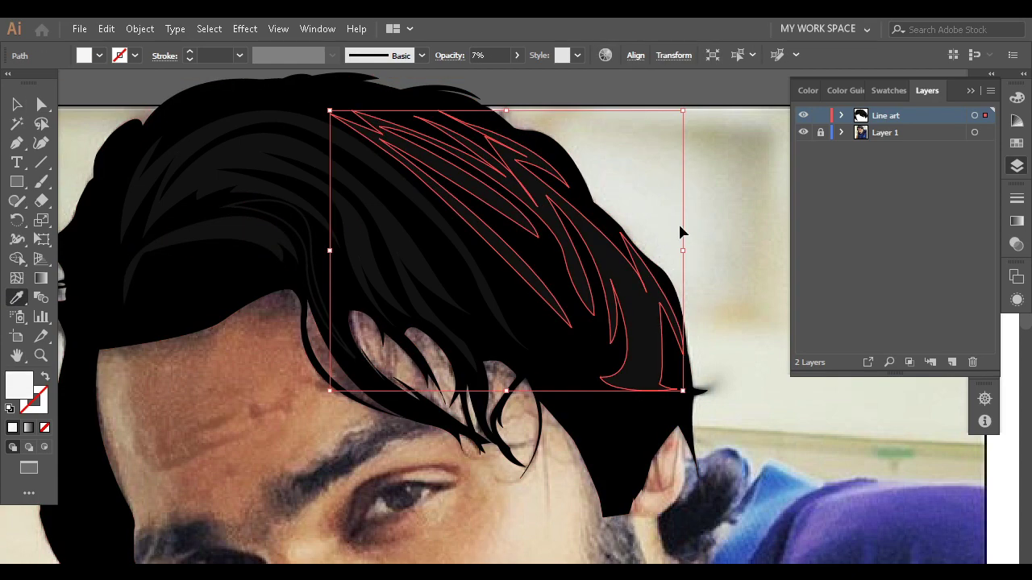
{"action": "key", "text": "ctrl+shift+a"}
{"action": "key", "text": "ctrl+minus"}
{"action": "left_click", "coordinate": [16, 106]}
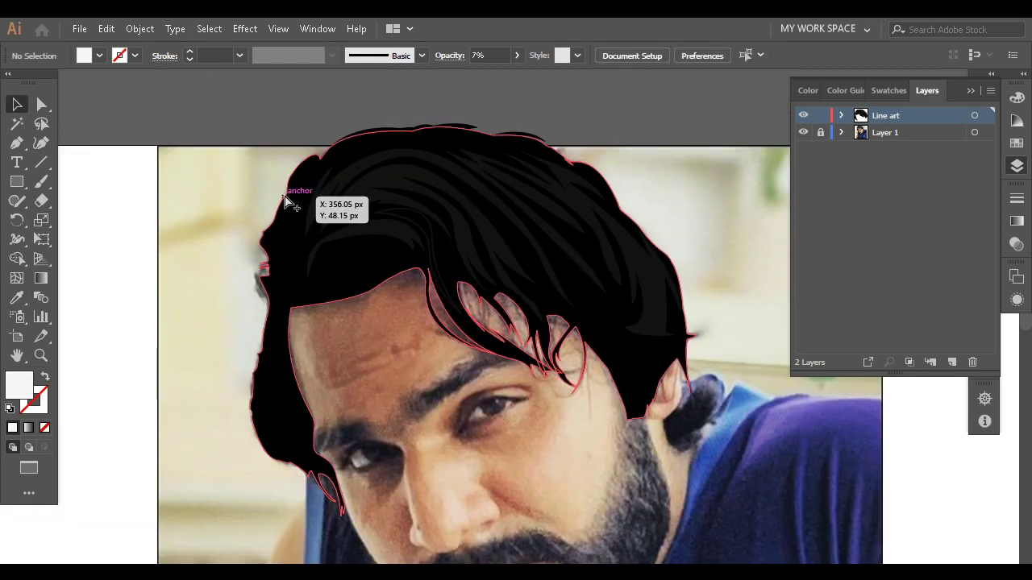
{"action": "key", "text": "ctrl+minus"}
{"action": "scroll", "coordinate": [438, 295], "scroll_direction": "up", "scroll_amount": 5}
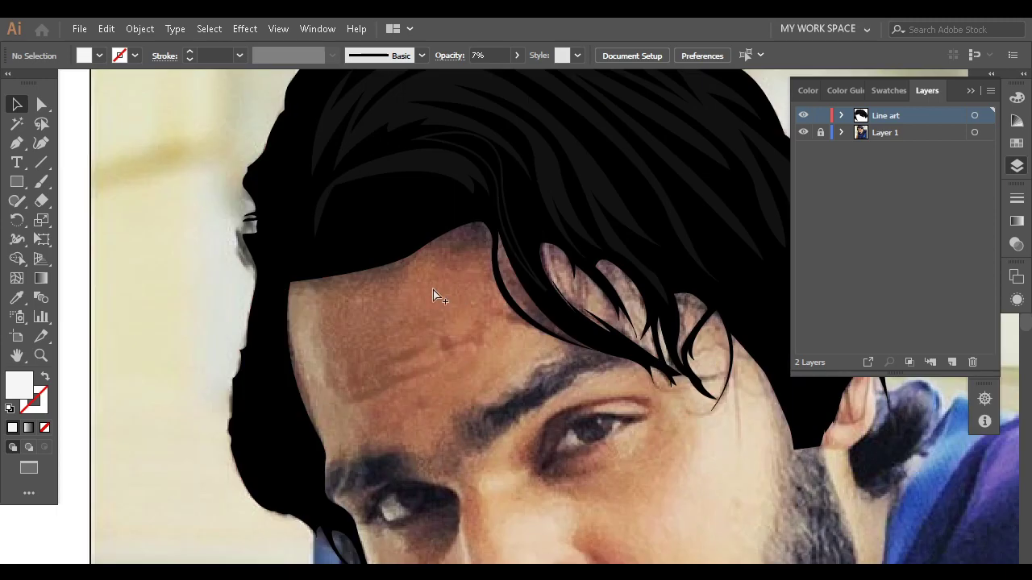
{"action": "scroll", "coordinate": [478, 277], "scroll_direction": "up", "scroll_amount": 5}
Draw and close a new pointed strand near the left hairline
{"action": "scroll", "coordinate": [142, 403], "scroll_direction": "down", "scroll_amount": 2}
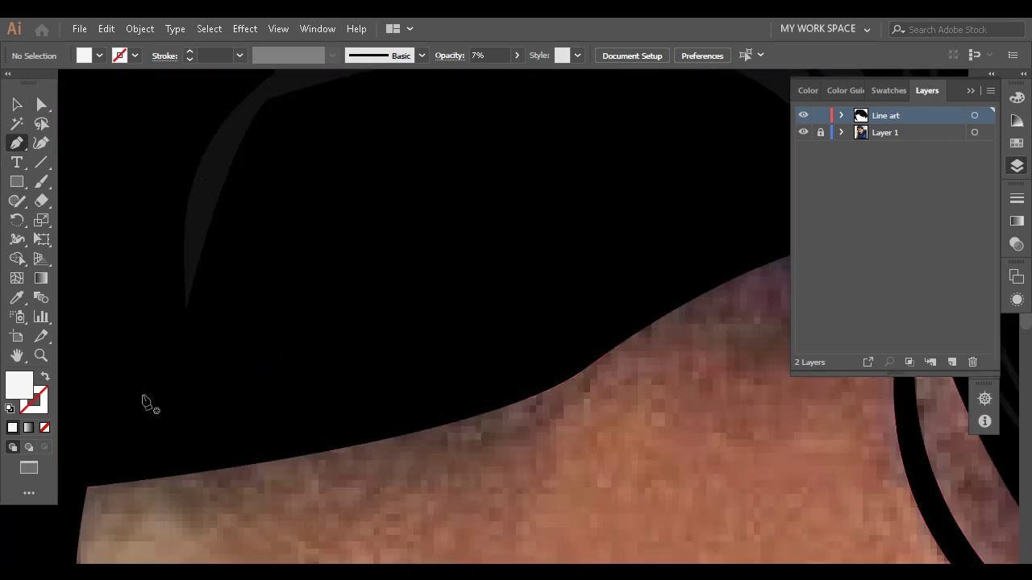
{"action": "scroll", "coordinate": [231, 422], "scroll_direction": "down", "scroll_amount": 3}
{"action": "left_click", "coordinate": [228, 465]}
{"action": "left_click_drag", "start_coordinate": [309, 380], "coordinate": [382, 367]}
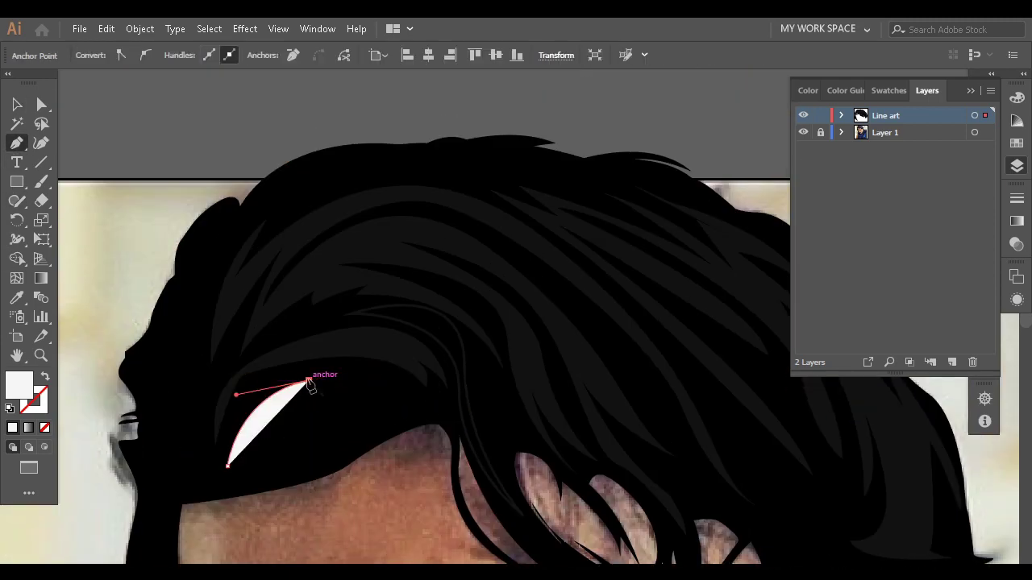
{"action": "left_click_drag", "start_coordinate": [256, 432], "coordinate": [271, 415]}
{"action": "left_click_drag", "start_coordinate": [365, 395], "coordinate": [367, 396]}
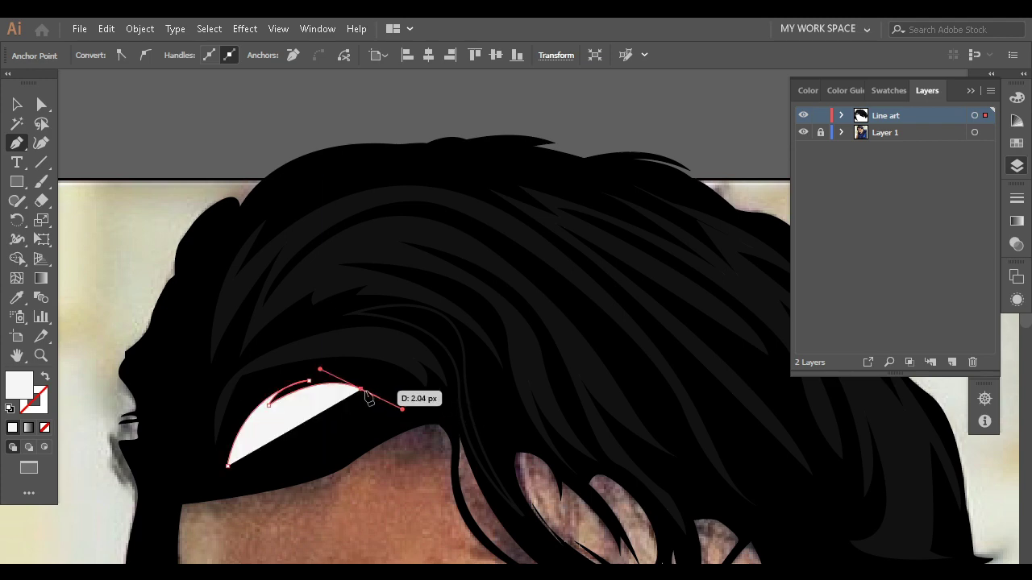
{"action": "left_click_drag", "start_coordinate": [279, 412], "coordinate": [277, 413]}
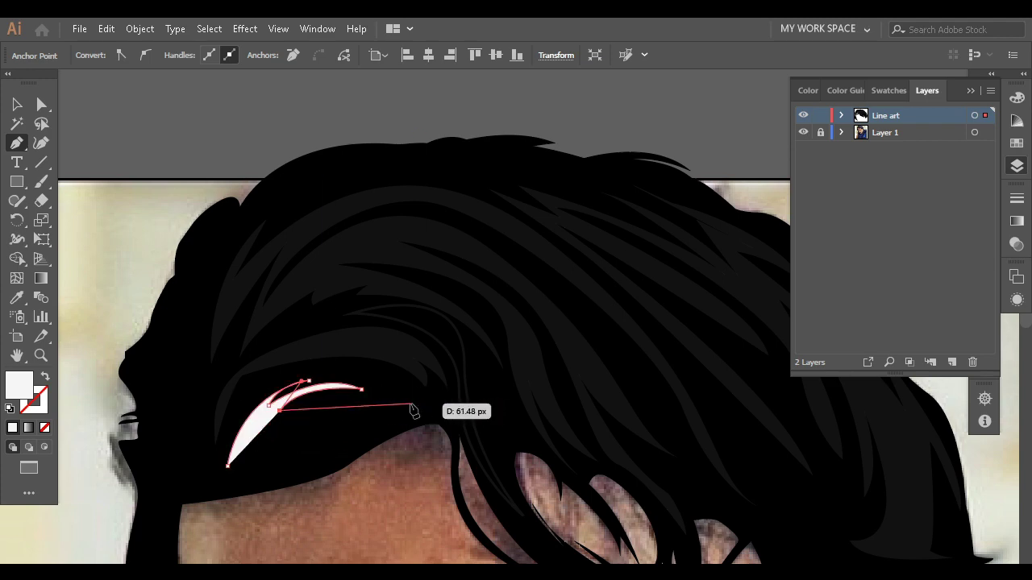
{"action": "left_click_drag", "start_coordinate": [409, 404], "coordinate": [420, 410]}
{"action": "left_click", "coordinate": [410, 404]}
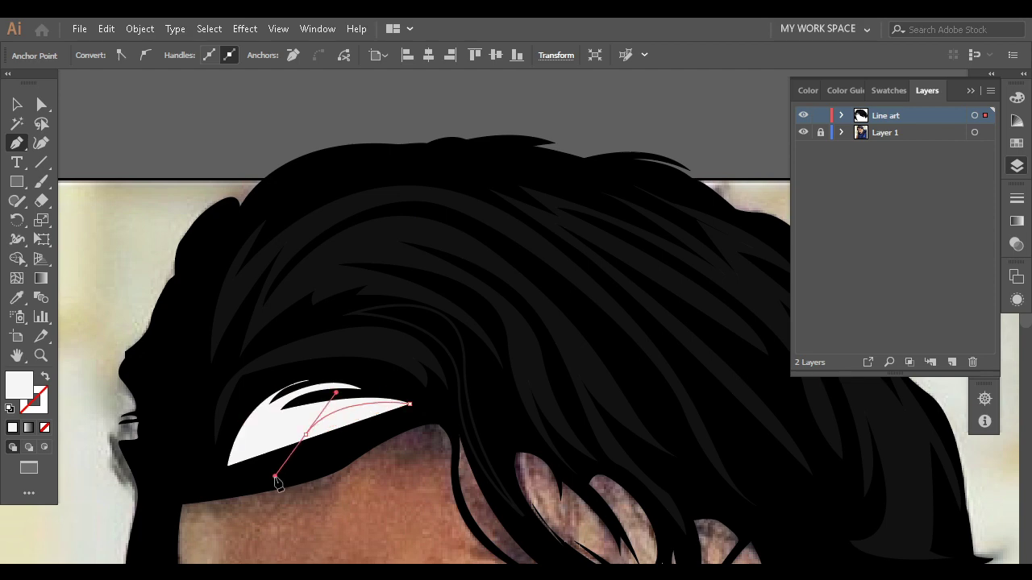
{"action": "mouse_move", "coordinate": [276, 481]}
{"action": "left_mouse_down"}
{"action": "mouse_move", "coordinate": [307, 454]}
{"action": "mouse_move", "coordinate": [352, 440]}
{"action": "left_mouse_up"}
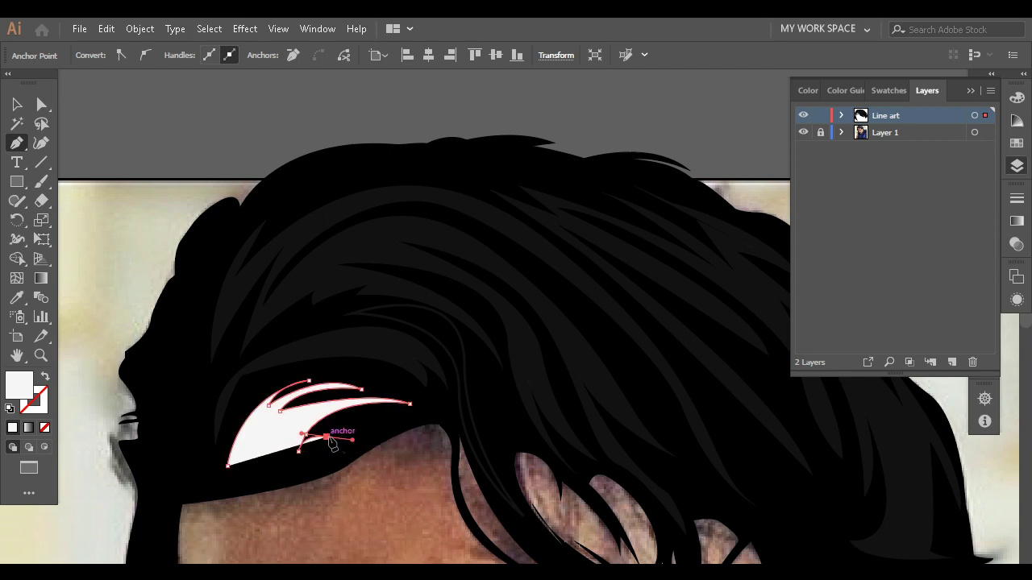
{"action": "left_click_drag", "start_coordinate": [300, 472], "coordinate": [302, 466]}
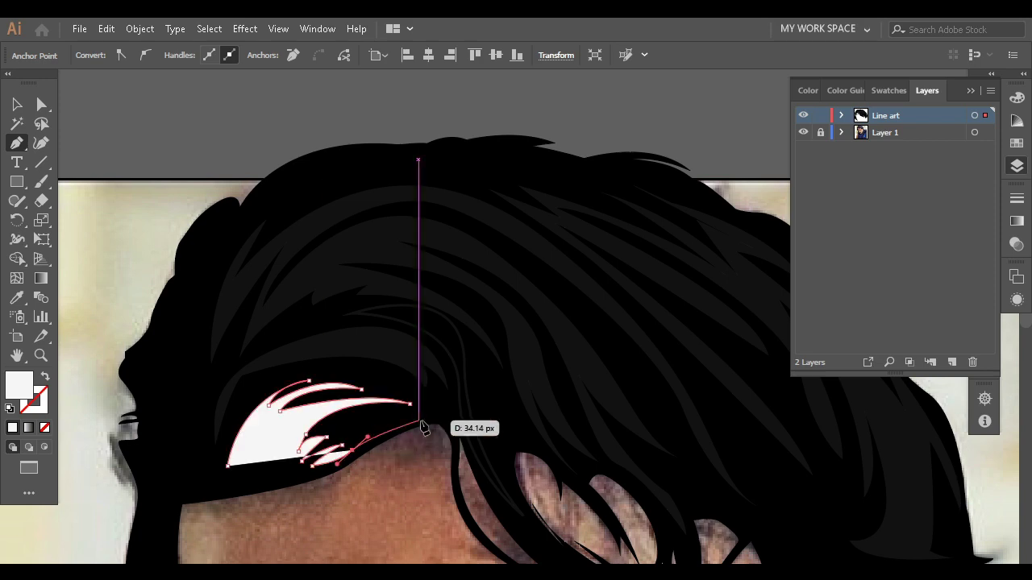
Trace an upper forelock strand with curved points and a sharp tip
{"action": "mouse_move", "coordinate": [424, 429]}
{"action": "left_mouse_down"}
{"action": "mouse_move", "coordinate": [443, 426]}
{"action": "mouse_move", "coordinate": [454, 409]}
{"action": "mouse_move", "coordinate": [456, 379]}
{"action": "left_mouse_up"}
{"action": "scroll", "coordinate": [457, 458], "scroll_direction": "up", "scroll_amount": 2}
{"action": "left_click_drag", "start_coordinate": [330, 411], "coordinate": [327, 413]}
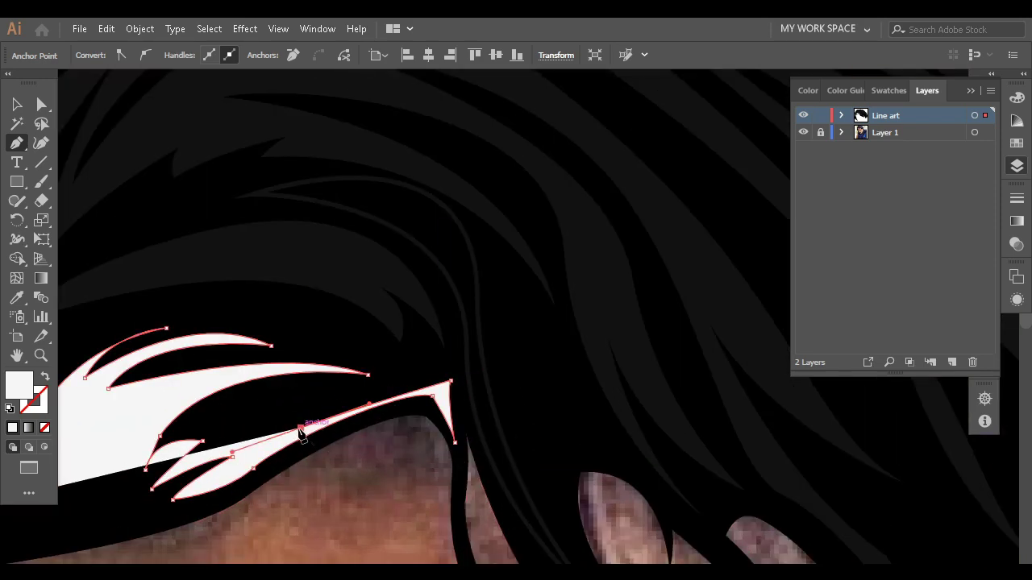
{"action": "left_click", "coordinate": [439, 388]}
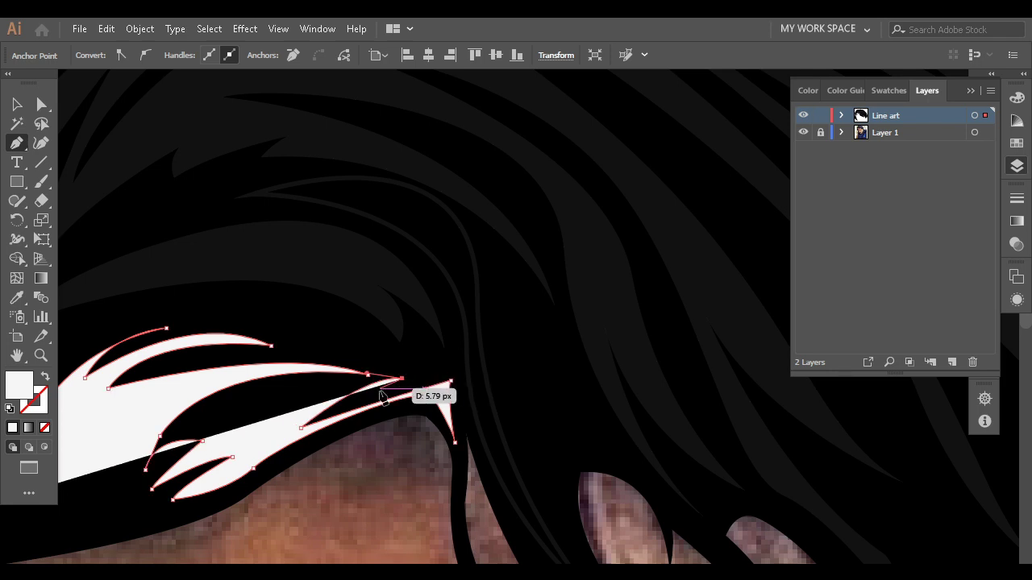
{"action": "left_click_drag", "start_coordinate": [381, 395], "coordinate": [397, 371]}
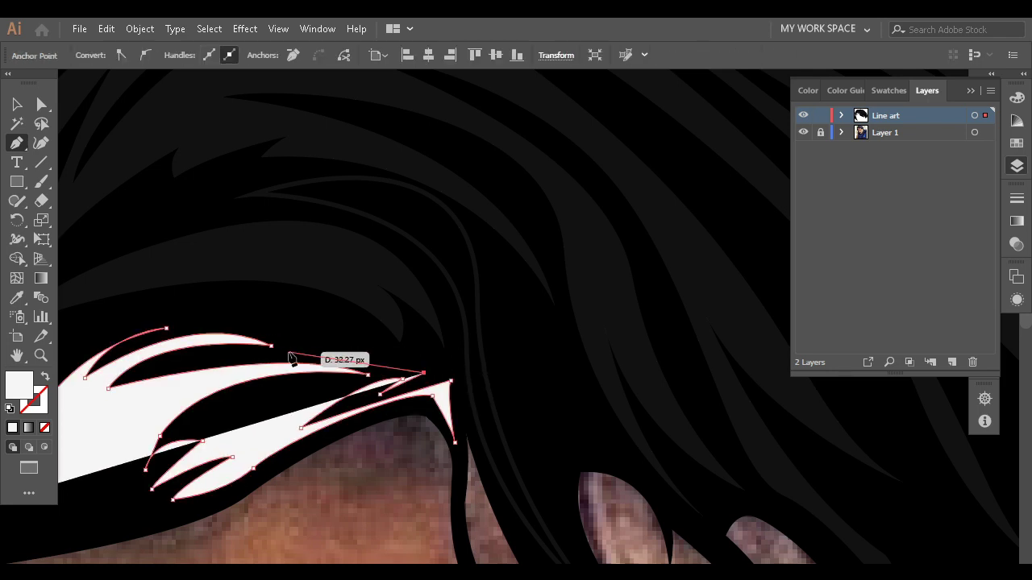
{"action": "left_click_drag", "start_coordinate": [288, 352], "coordinate": [274, 355]}
{"action": "left_click_drag", "start_coordinate": [383, 355], "coordinate": [380, 352]}
{"action": "left_click_drag", "start_coordinate": [202, 313], "coordinate": [125, 328]}
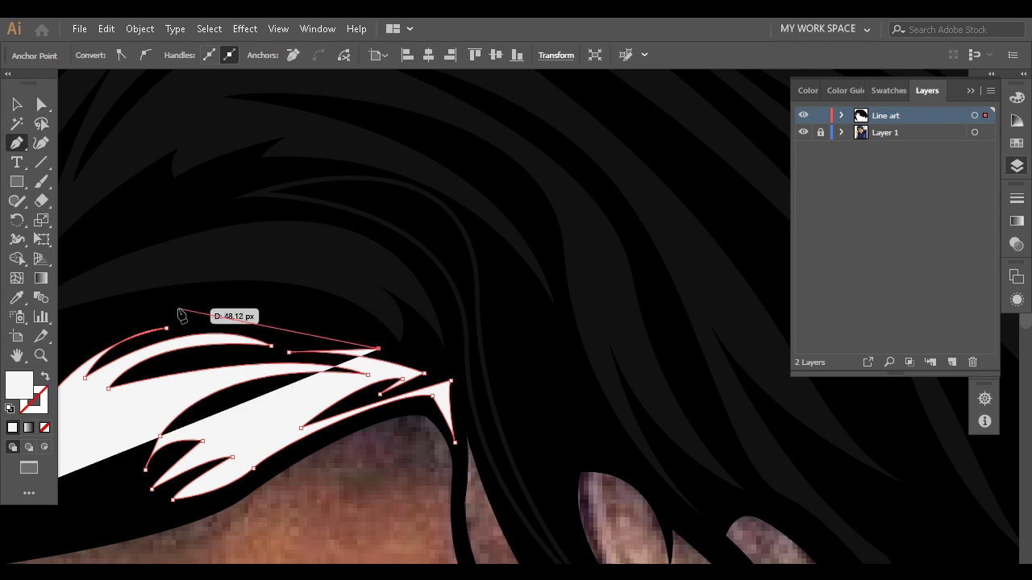
{"action": "left_click_drag", "start_coordinate": [271, 345], "coordinate": [281, 337]}
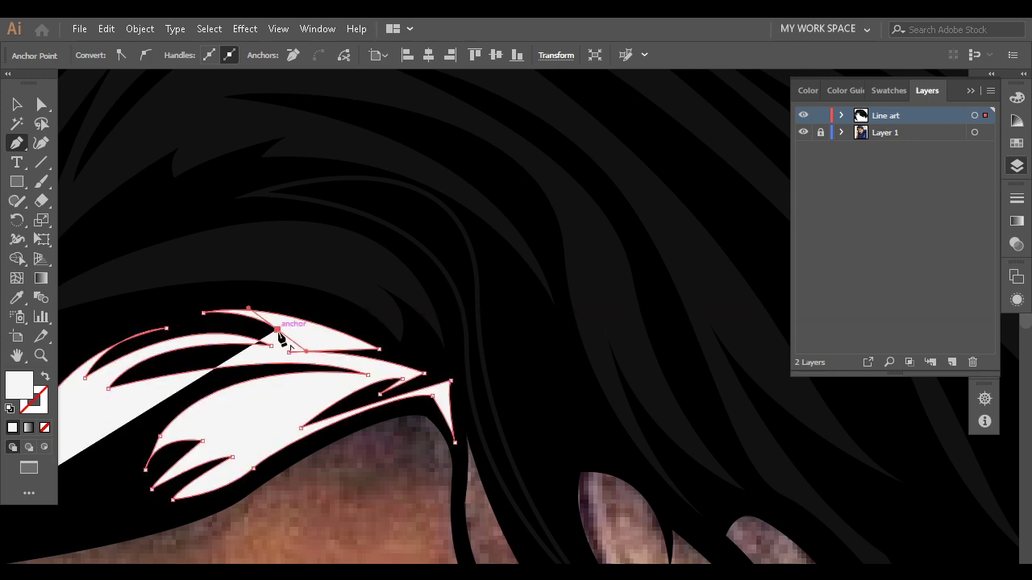
{"action": "left_click_drag", "start_coordinate": [206, 323], "coordinate": [202, 328]}
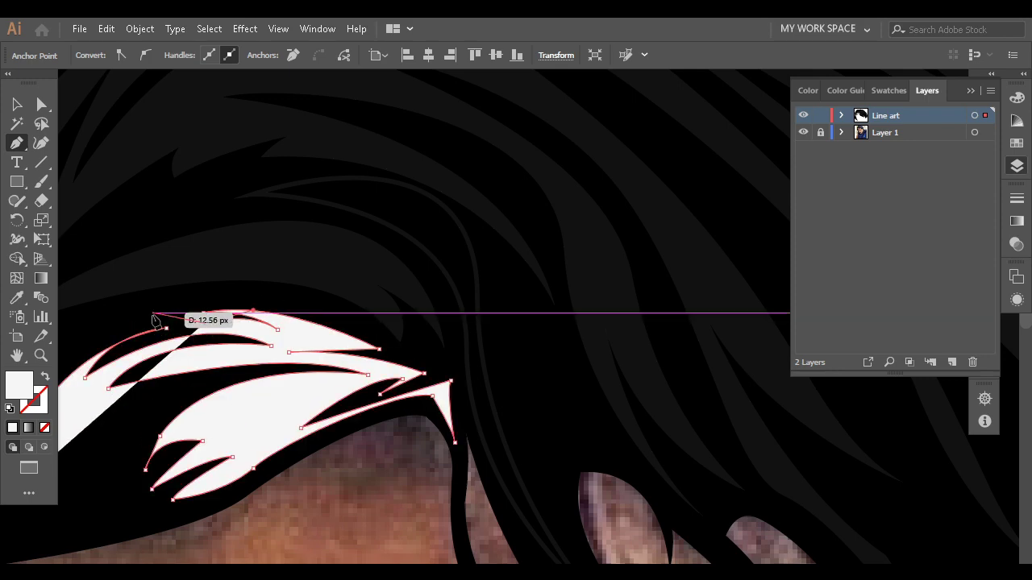
Shape the forelock's left tip as a sharp corner and close the strand
{"action": "scroll", "coordinate": [196, 320], "scroll_direction": "left", "scroll_amount": 5}
{"action": "left_click_drag", "start_coordinate": [247, 367], "coordinate": [333, 280]}
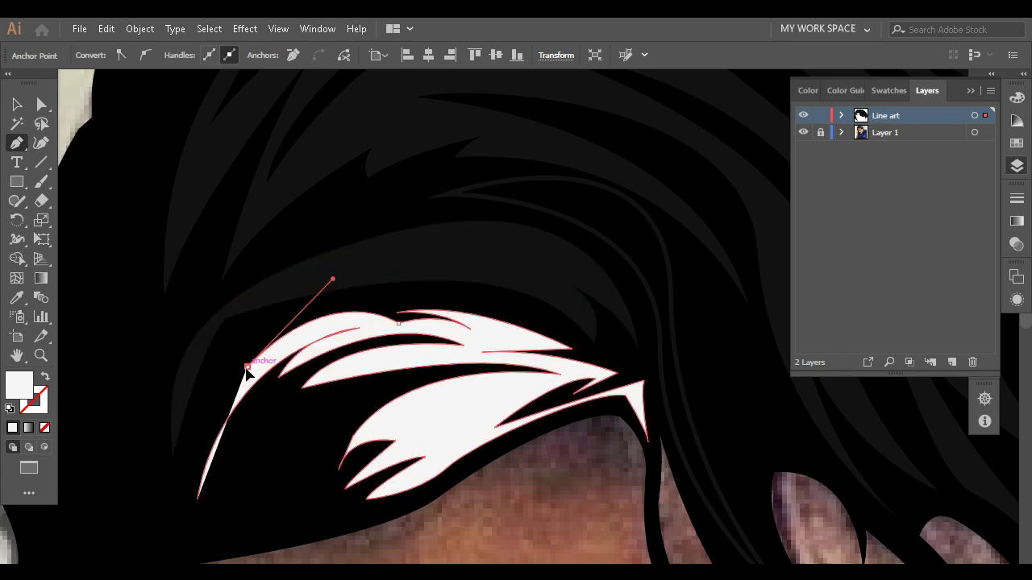
{"action": "scroll", "coordinate": [347, 331], "scroll_direction": "down", "scroll_amount": 3}
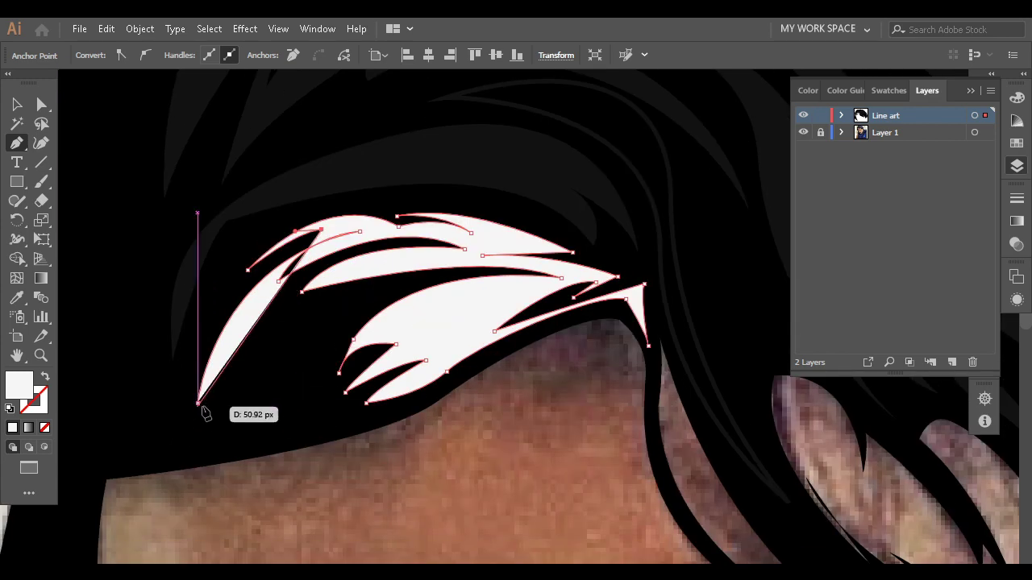
{"action": "left_click_drag", "start_coordinate": [232, 398], "coordinate": [212, 519]}
{"action": "left_click", "coordinate": [233, 399]}
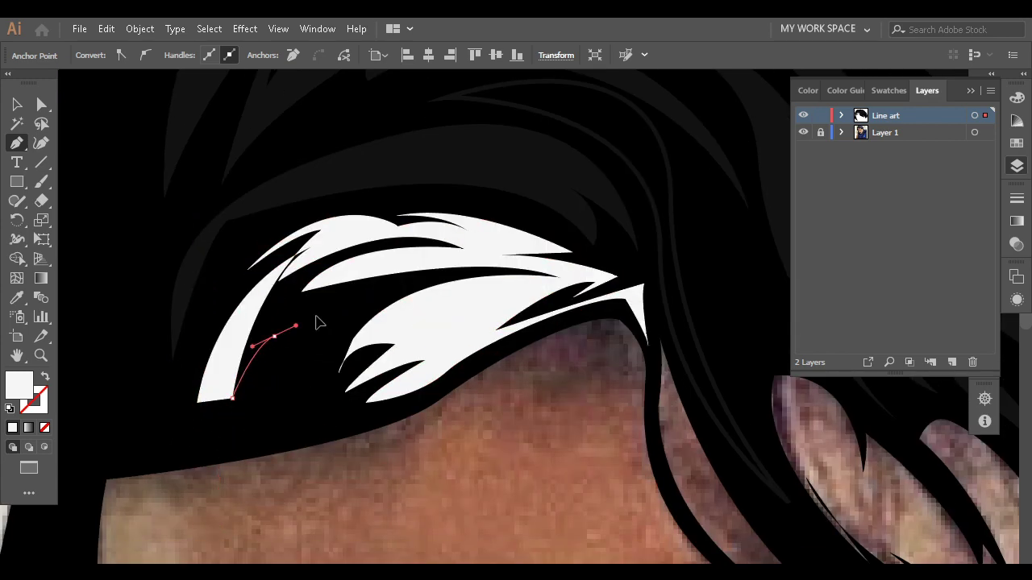
{"action": "left_click_drag", "start_coordinate": [336, 308], "coordinate": [415, 294]}
{"action": "left_click_drag", "start_coordinate": [232, 399], "coordinate": [223, 489]}
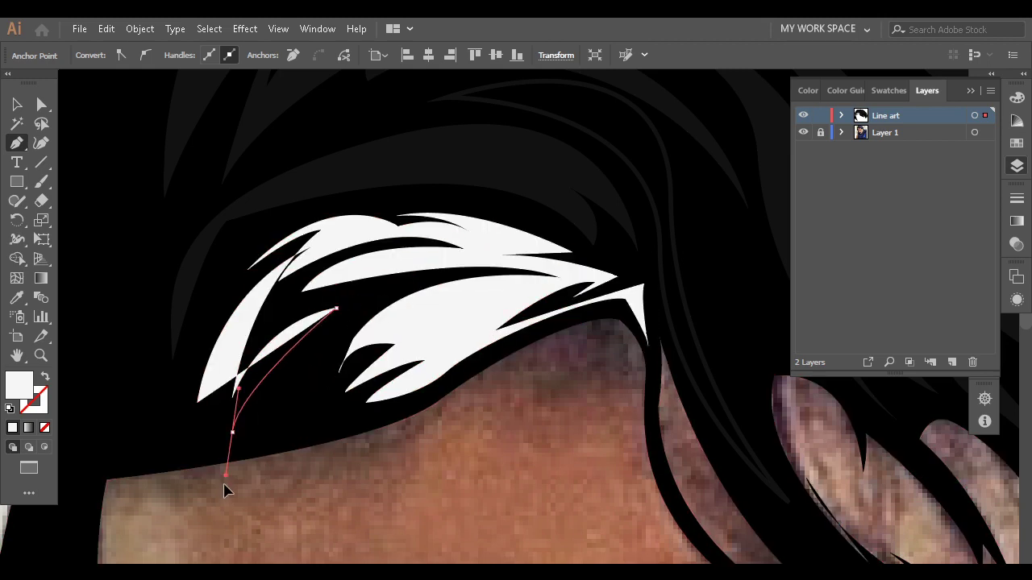
Draw and close another notched forelock strand below the first
{"action": "left_click", "coordinate": [232, 431]}
{"action": "left_click_drag", "start_coordinate": [334, 422], "coordinate": [373, 409]}
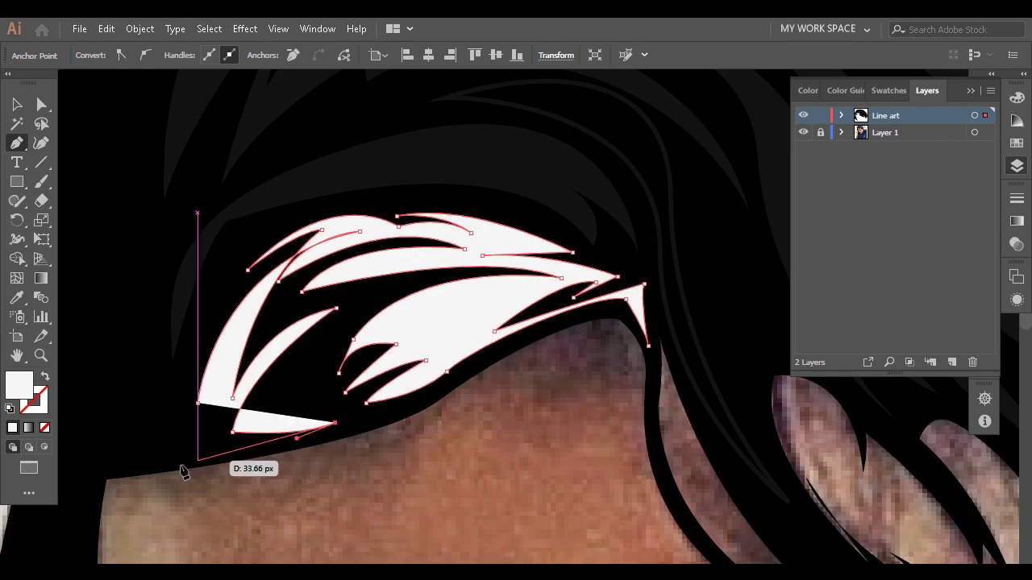
{"action": "left_click_drag", "start_coordinate": [163, 466], "coordinate": [97, 468]}
{"action": "left_click_drag", "start_coordinate": [223, 279], "coordinate": [268, 230]}
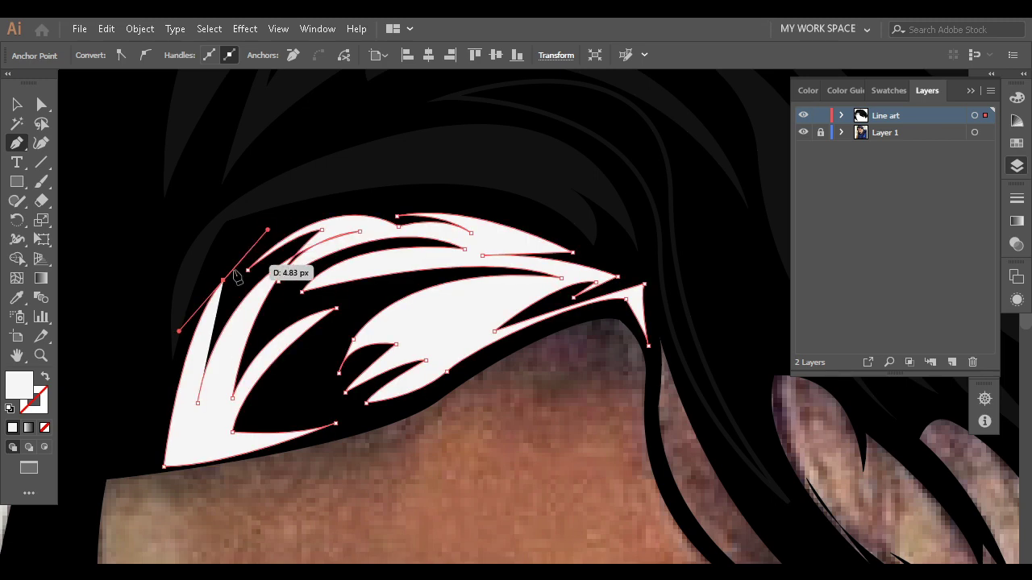
{"action": "left_click", "coordinate": [224, 279]}
{"action": "left_click", "coordinate": [188, 431]}
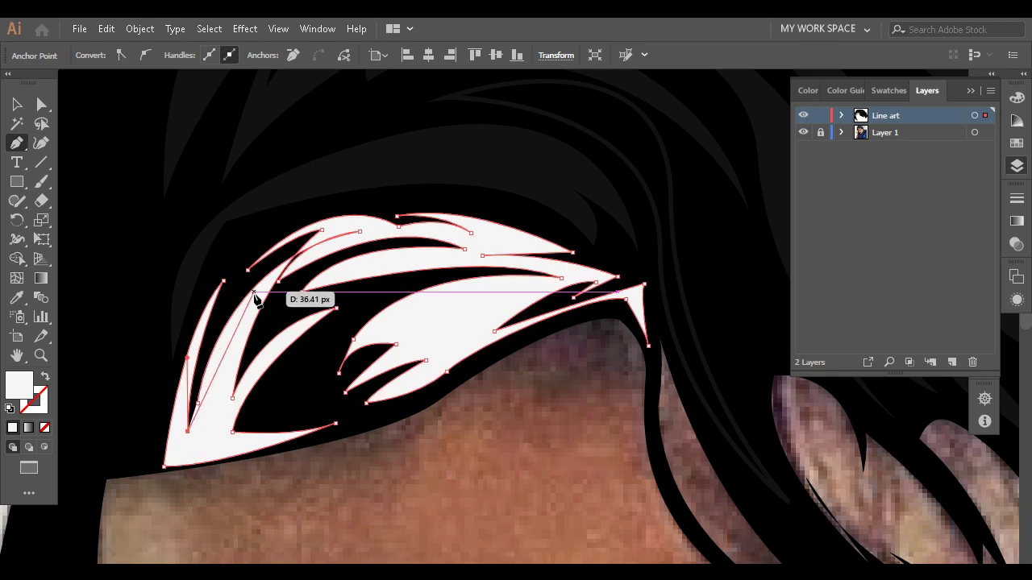
{"action": "left_click", "coordinate": [254, 301]}
{"action": "left_click_drag", "start_coordinate": [203, 432], "coordinate": [204, 427]}
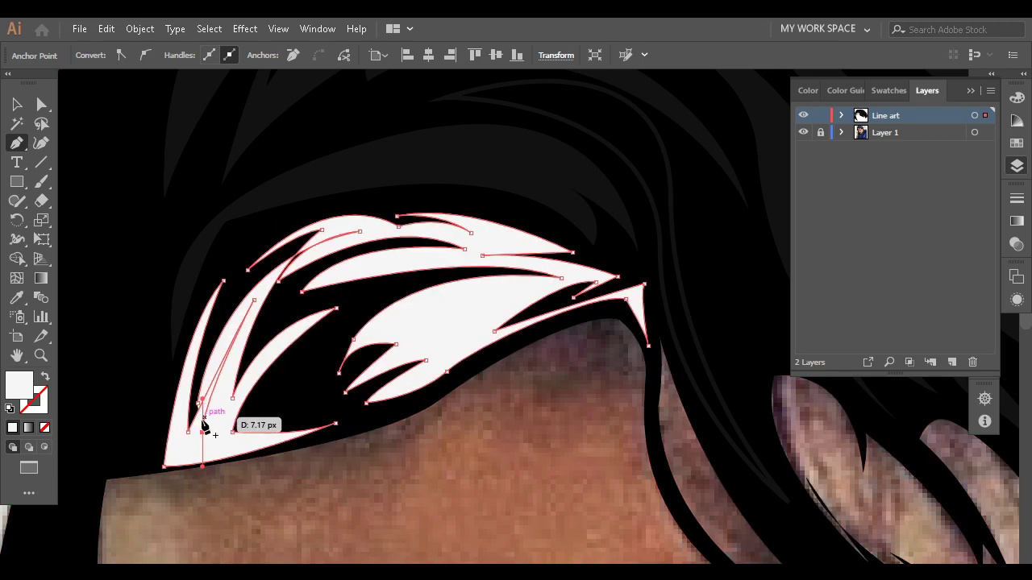
{"action": "left_click_drag", "start_coordinate": [269, 373], "coordinate": [266, 371]}
{"action": "left_click", "coordinate": [201, 409]}
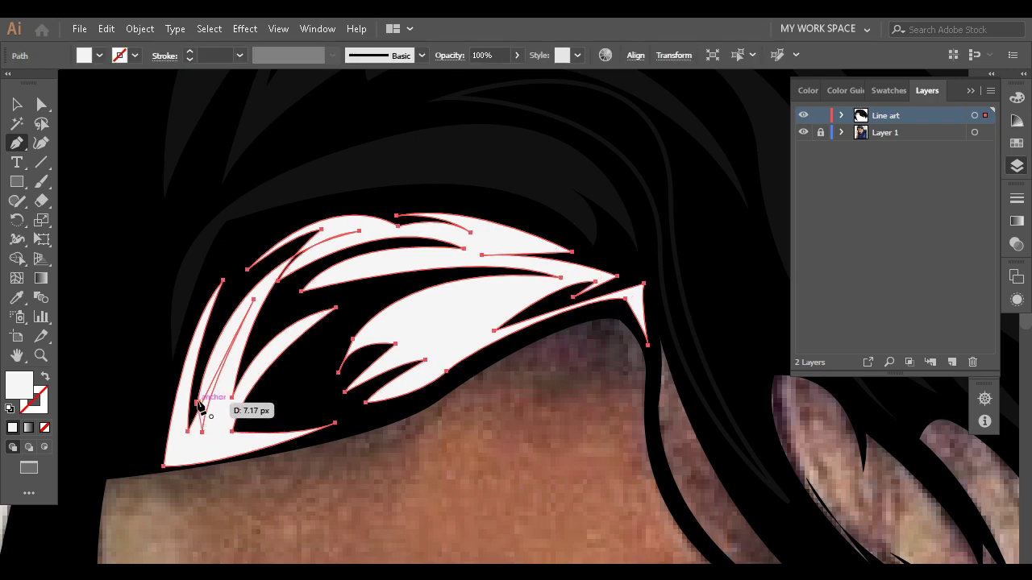
Sample the hair's black fill onto the new forelock shape with the Eyedropper
{"action": "key", "text": "ctrl+0"}
{"action": "key", "text": "v"}
{"action": "scroll", "coordinate": [196, 352], "scroll_direction": "up", "scroll_amount": 3}
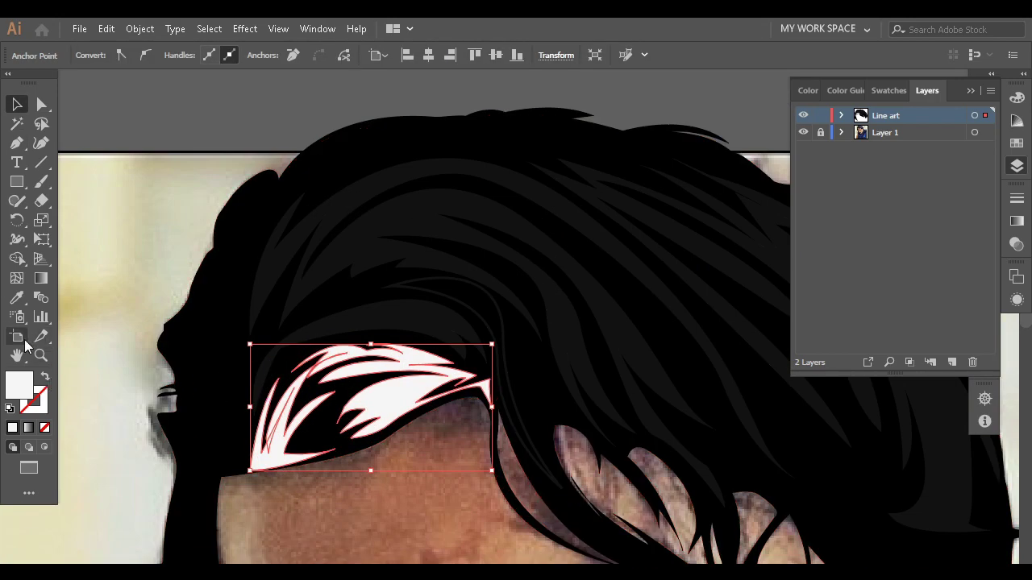
{"action": "key", "text": "i"}
{"action": "left_click", "coordinate": [265, 272]}
{"action": "scroll", "coordinate": [253, 138], "scroll_direction": "down", "scroll_amount": 3}
Begin tracing a spiky strand beside the ear with curved Pen points
{"action": "scroll", "coordinate": [439, 363], "scroll_direction": "down", "scroll_amount": 1}
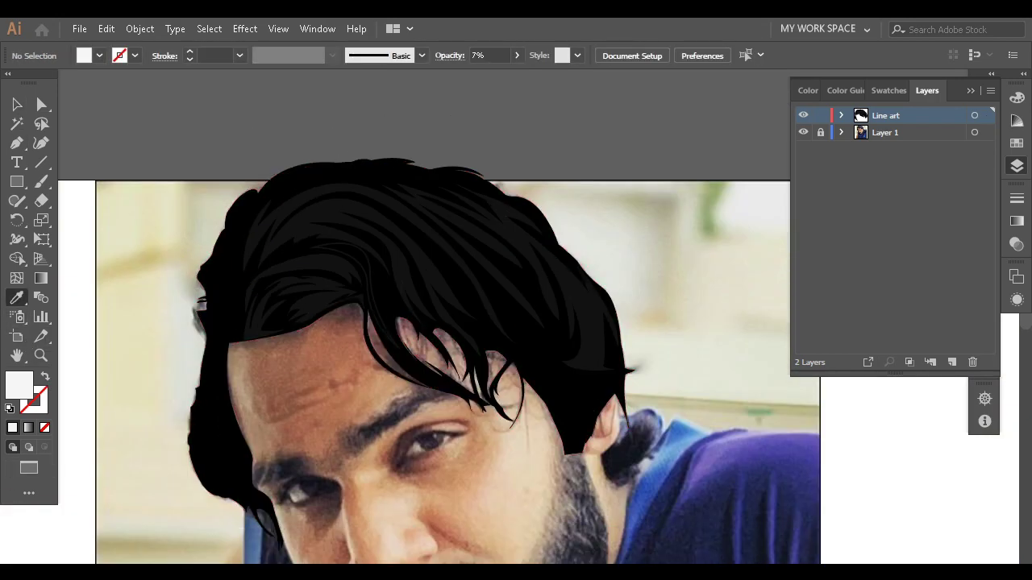
{"action": "left_click", "coordinate": [16, 143]}
{"action": "scroll", "coordinate": [573, 414], "scroll_direction": "up", "scroll_amount": 3}
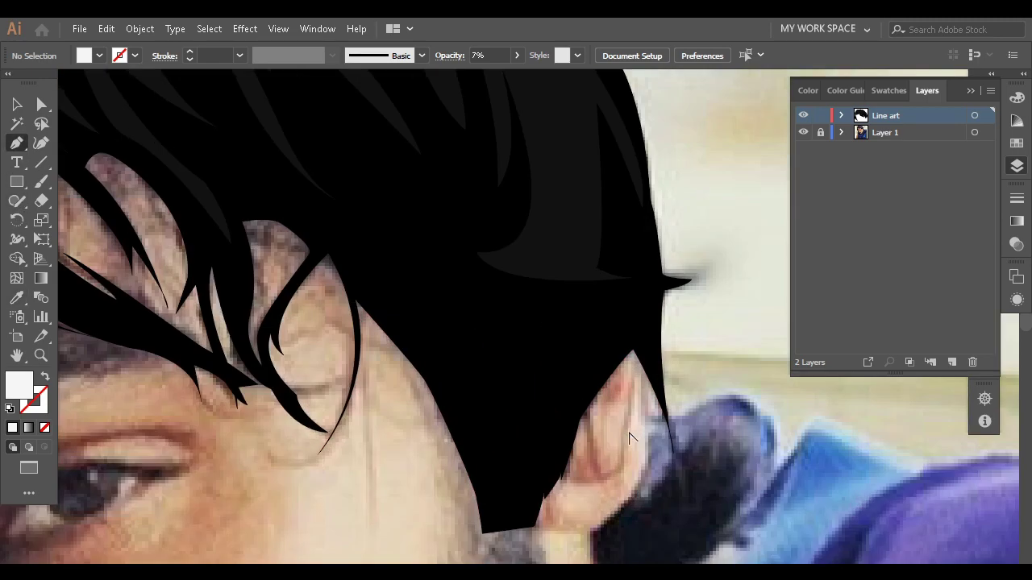
{"action": "scroll", "coordinate": [532, 439], "scroll_direction": "up", "scroll_amount": 1}
{"action": "left_click", "coordinate": [396, 301]}
{"action": "mouse_move", "coordinate": [497, 510]}
{"action": "left_mouse_down"}
{"action": "mouse_move", "coordinate": [502, 525]}
{"action": "mouse_move", "coordinate": [473, 428]}
{"action": "left_mouse_up"}
{"action": "mouse_move", "coordinate": [520, 535]}
{"action": "left_mouse_down"}
{"action": "mouse_move", "coordinate": [534, 546]}
{"action": "mouse_move", "coordinate": [521, 474]}
{"action": "left_mouse_up"}
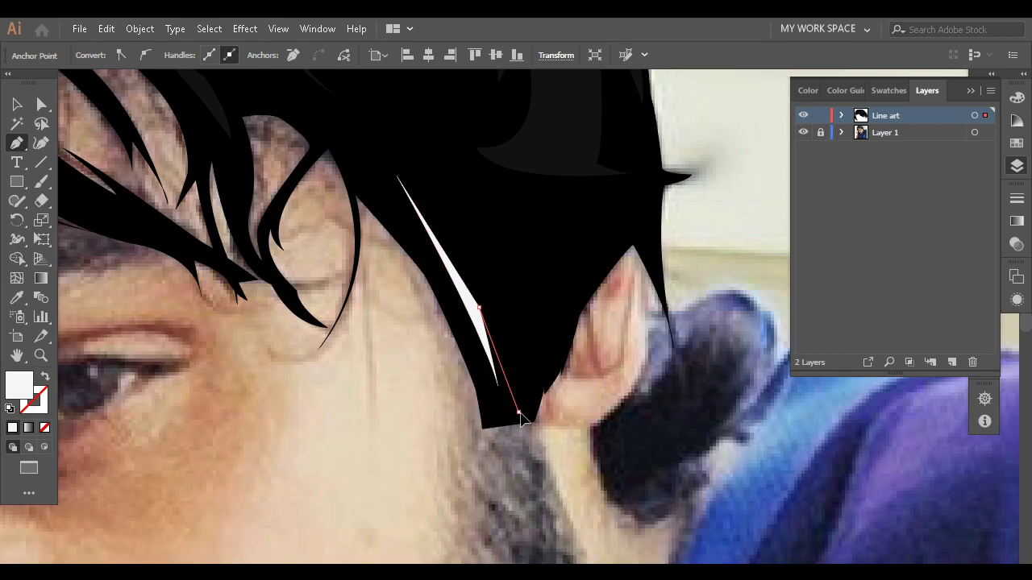
{"action": "mouse_move", "coordinate": [479, 265]}
{"action": "left_mouse_down"}
{"action": "mouse_move", "coordinate": [505, 308]}
{"action": "mouse_move", "coordinate": [527, 438]}
{"action": "left_mouse_up"}
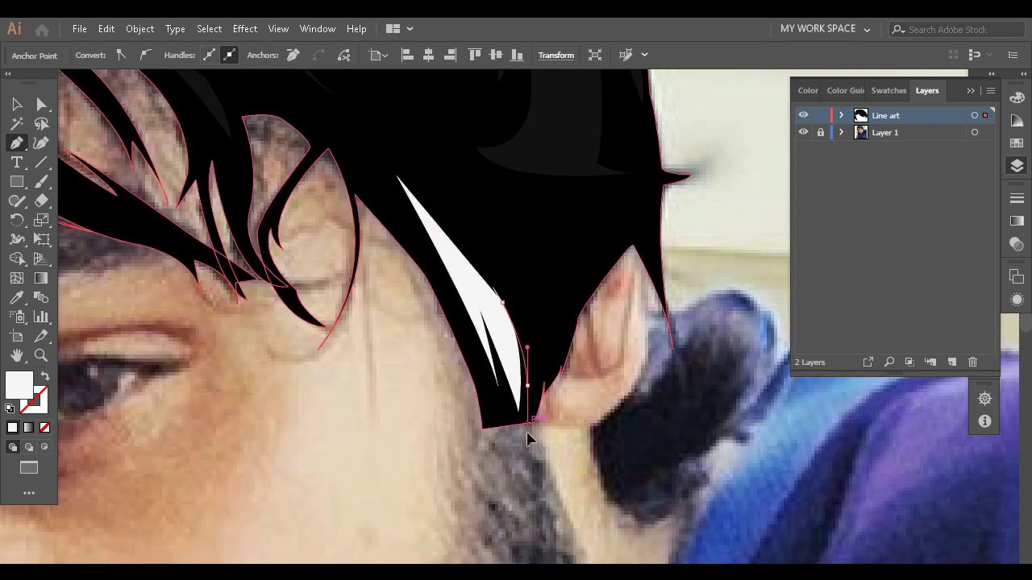
Finish and close the ear strand, then draw and close a second strand
{"action": "scroll", "coordinate": [528, 414], "scroll_direction": "up", "scroll_amount": 2}
{"action": "left_click_drag", "start_coordinate": [619, 305], "coordinate": [649, 298]}
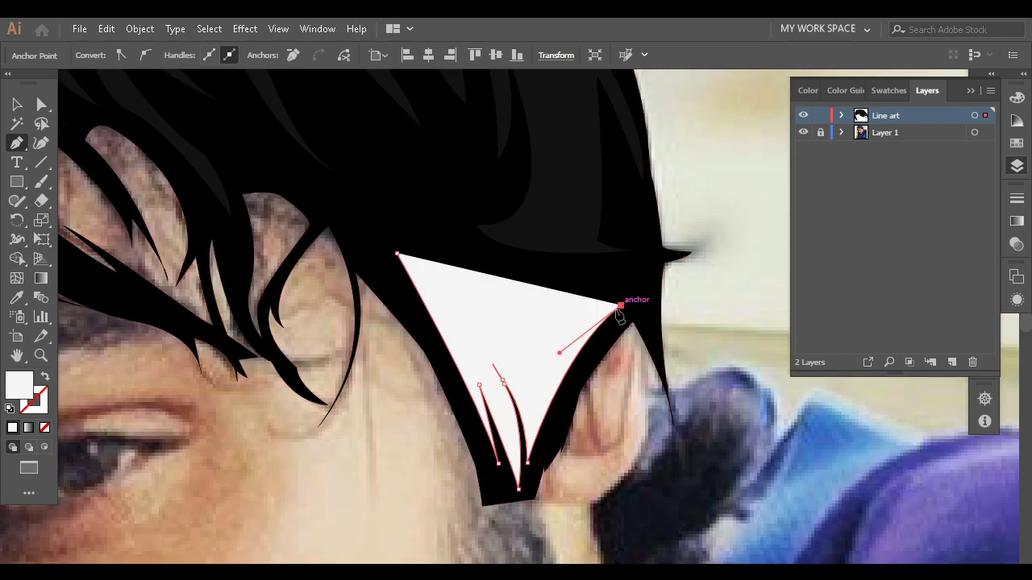
{"action": "left_click_drag", "start_coordinate": [542, 392], "coordinate": [561, 355]}
{"action": "left_click_drag", "start_coordinate": [637, 267], "coordinate": [660, 269]}
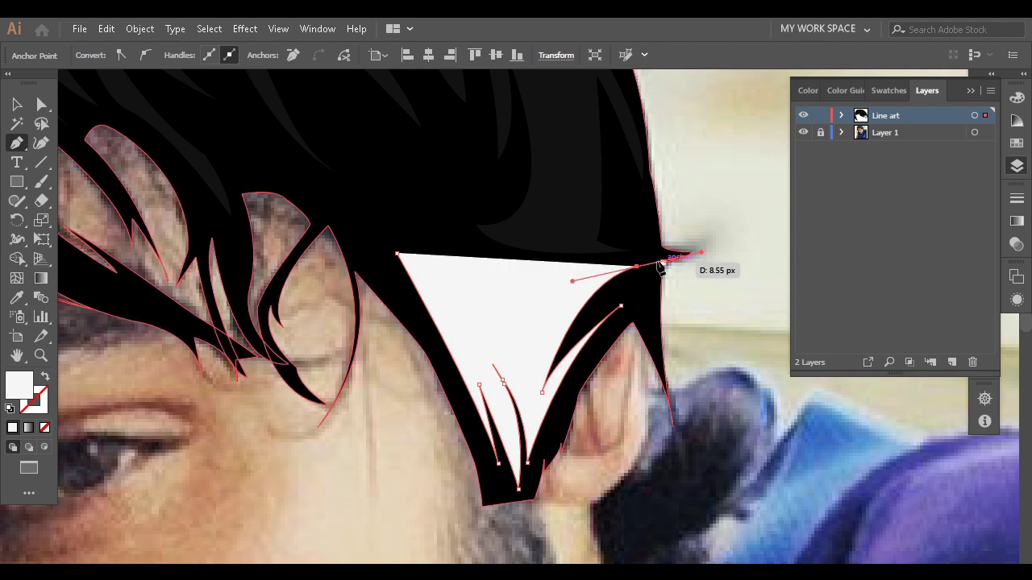
{"action": "mouse_move", "coordinate": [528, 364]}
{"action": "left_mouse_down"}
{"action": "mouse_move", "coordinate": [519, 403]}
{"action": "mouse_move", "coordinate": [565, 328]}
{"action": "left_mouse_up"}
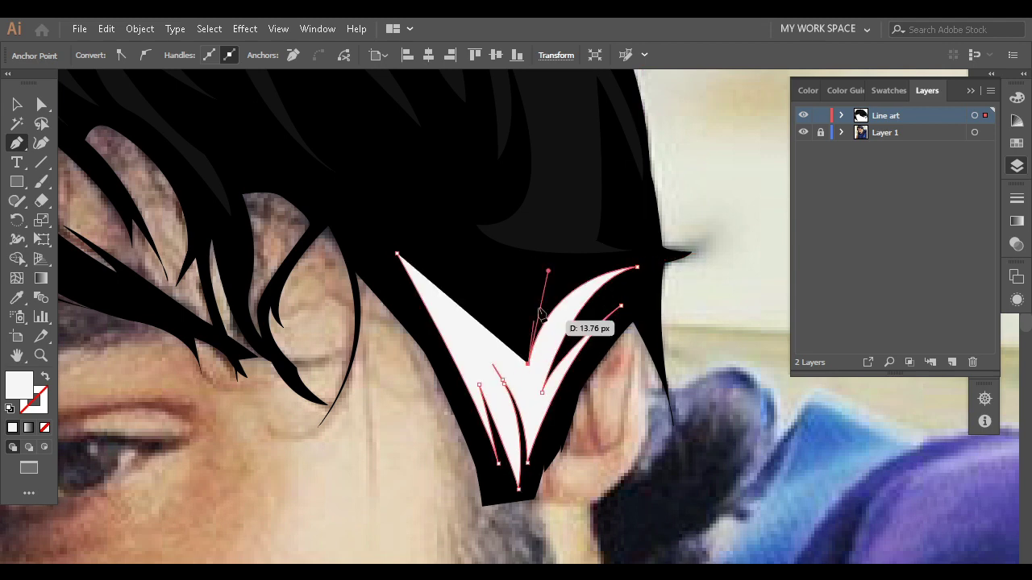
{"action": "left_click_drag", "start_coordinate": [567, 261], "coordinate": [604, 231]}
{"action": "left_click", "coordinate": [528, 363]}
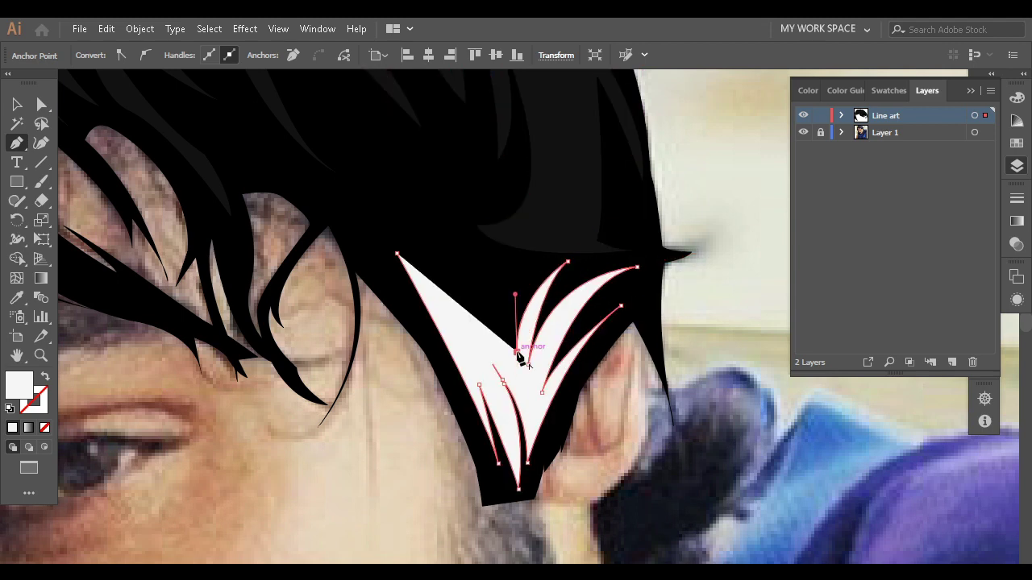
{"action": "scroll", "coordinate": [518, 358], "scroll_direction": "up", "scroll_amount": 3}
Start a strand cluster near the sideburn, curving its pointed tips upward
{"action": "left_click", "coordinate": [516, 468]}
{"action": "left_click_drag", "start_coordinate": [421, 264], "coordinate": [395, 256]}
{"action": "key", "text": "ctrl+z"}
{"action": "left_click", "coordinate": [396, 369]}
{"action": "left_click", "coordinate": [451, 339]}
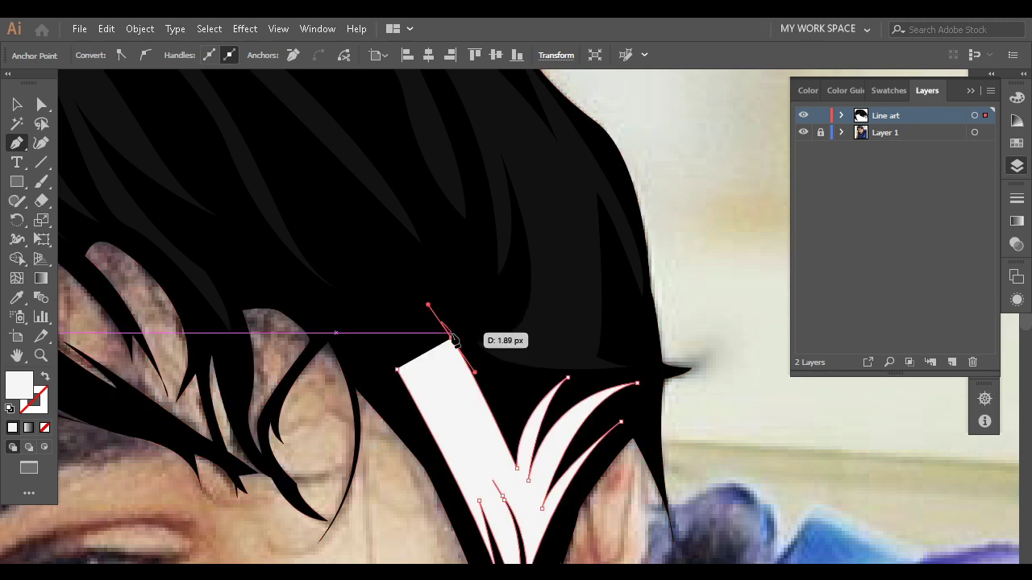
{"action": "left_click_drag", "start_coordinate": [511, 287], "coordinate": [518, 247]}
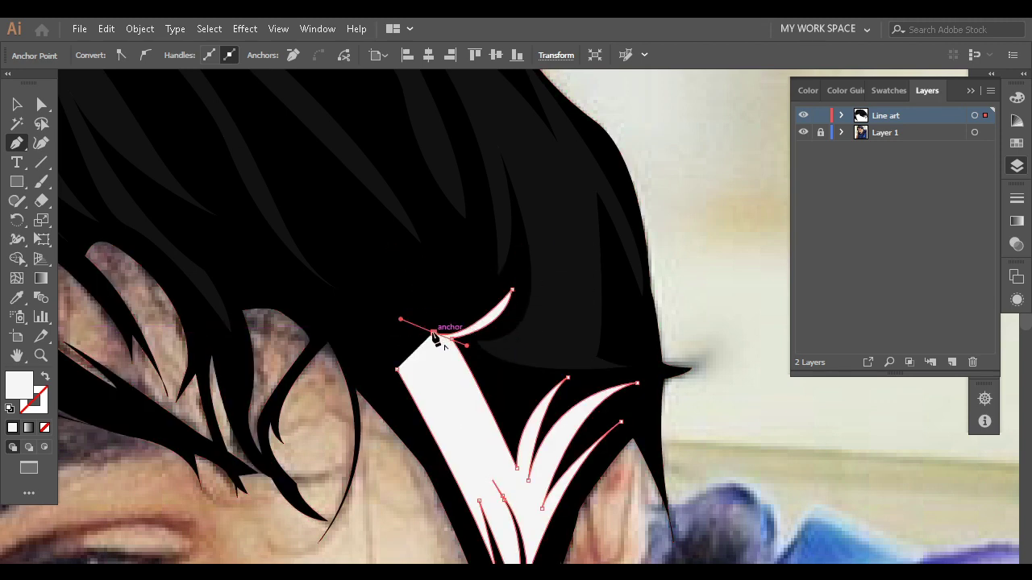
{"action": "scroll", "coordinate": [513, 299], "scroll_direction": "up", "scroll_amount": 3}
{"action": "left_click_drag", "start_coordinate": [475, 327], "coordinate": [472, 258]}
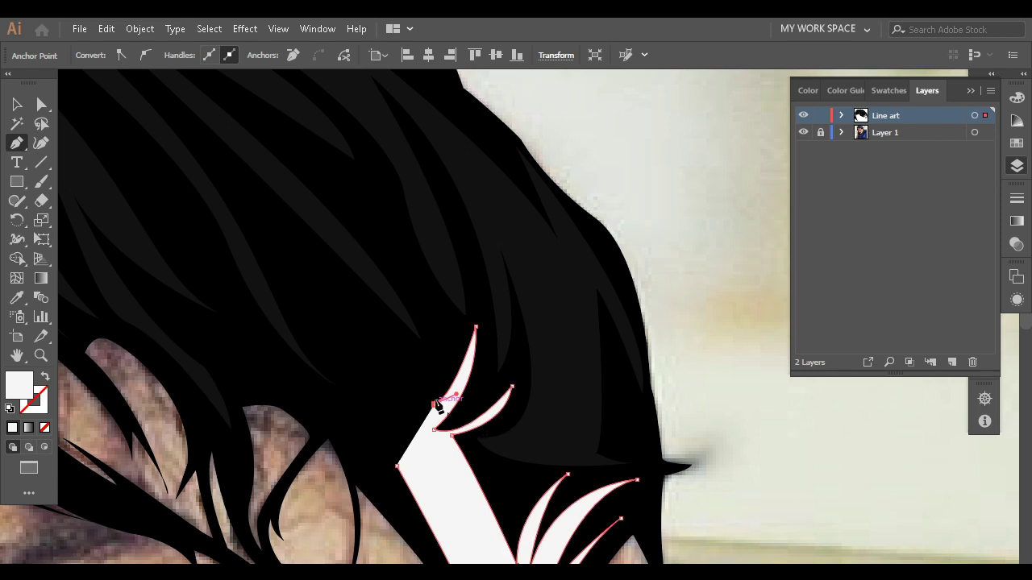
{"action": "left_click_drag", "start_coordinate": [419, 278], "coordinate": [375, 200]}
Trace the cluster outline back down and close the shape
{"action": "left_click", "coordinate": [426, 378]}
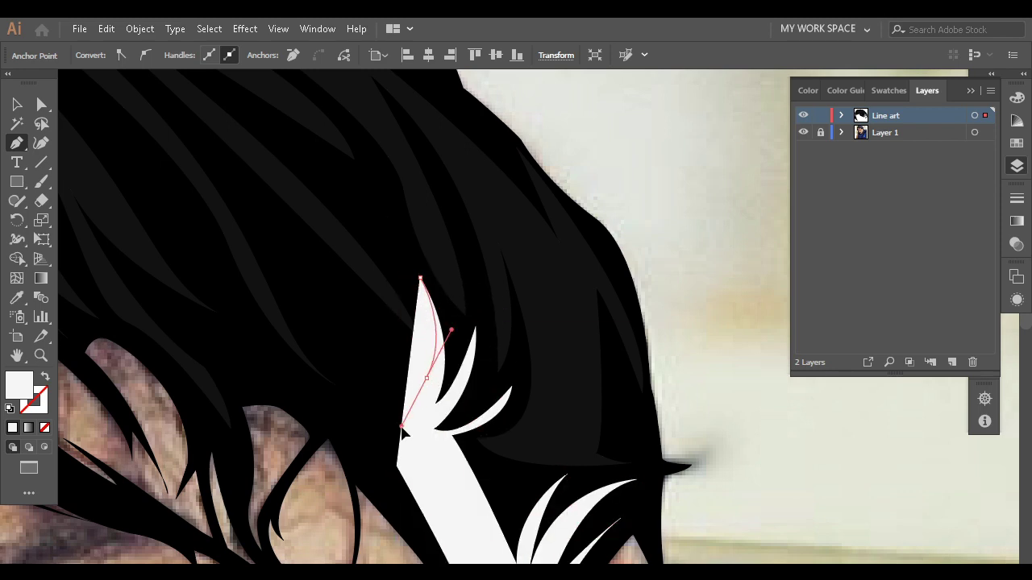
{"action": "left_click", "coordinate": [284, 235]}
{"action": "mouse_move", "coordinate": [375, 416]}
{"action": "left_mouse_down"}
{"action": "mouse_move", "coordinate": [373, 469]}
{"action": "mouse_move", "coordinate": [419, 475]}
{"action": "mouse_move", "coordinate": [409, 479]}
{"action": "left_mouse_up"}
{"action": "left_click", "coordinate": [316, 384]}
{"action": "left_click", "coordinate": [316, 406]}
{"action": "left_click", "coordinate": [363, 459]}
{"action": "left_click", "coordinate": [400, 514]}
{"action": "left_click", "coordinate": [387, 446]}
{"action": "left_click", "coordinate": [479, 535]}
Fill the new ear strands black by sampling the hair with the Eyedropper
{"action": "scroll", "coordinate": [494, 436], "scroll_direction": "down", "scroll_amount": 1}
{"action": "scroll", "coordinate": [494, 435], "scroll_direction": "down", "scroll_amount": 2}
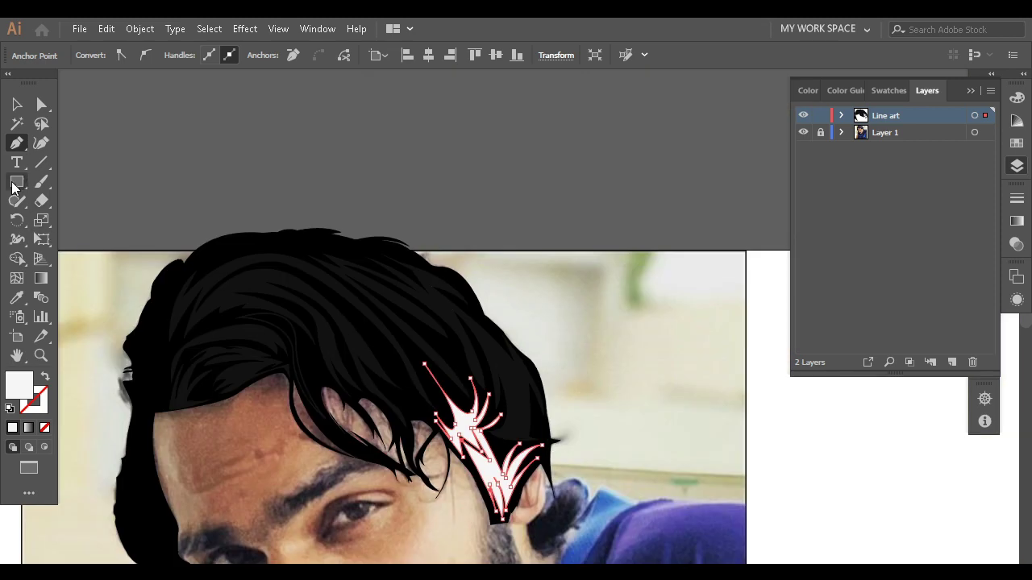
{"action": "key", "text": "i"}
{"action": "left_click", "coordinate": [272, 290]}
{"action": "key", "text": "ctrl+shift+a"}
{"action": "scroll", "coordinate": [578, 212], "scroll_direction": "down", "scroll_amount": 2}
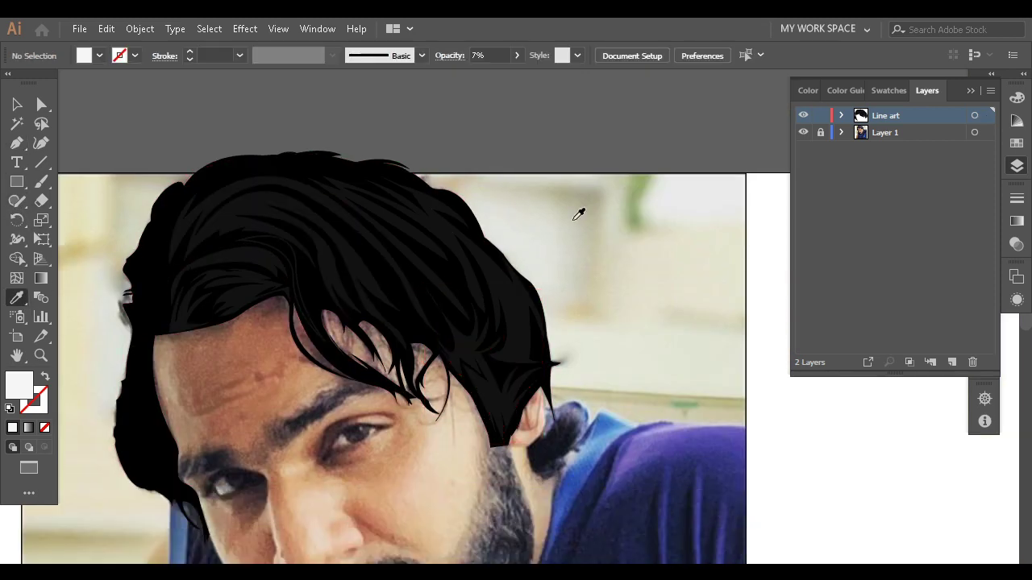
{"action": "scroll", "coordinate": [133, 270], "scroll_direction": "up", "scroll_amount": 3}
Trace a strand along the forehead edge with curved points and a notch
{"action": "scroll", "coordinate": [134, 396], "scroll_direction": "up", "scroll_amount": 1}
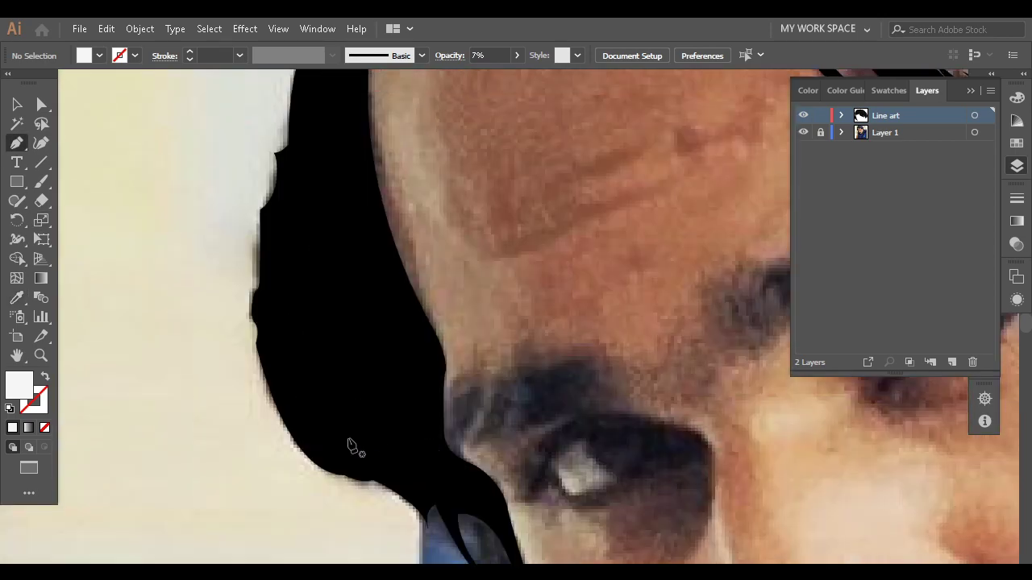
{"action": "scroll", "coordinate": [350, 444], "scroll_direction": "up", "scroll_amount": 1}
{"action": "left_click", "coordinate": [343, 536]}
{"action": "mouse_move", "coordinate": [291, 359]}
{"action": "left_mouse_down"}
{"action": "mouse_move", "coordinate": [355, 218]}
{"action": "mouse_move", "coordinate": [289, 310]}
{"action": "left_mouse_up"}
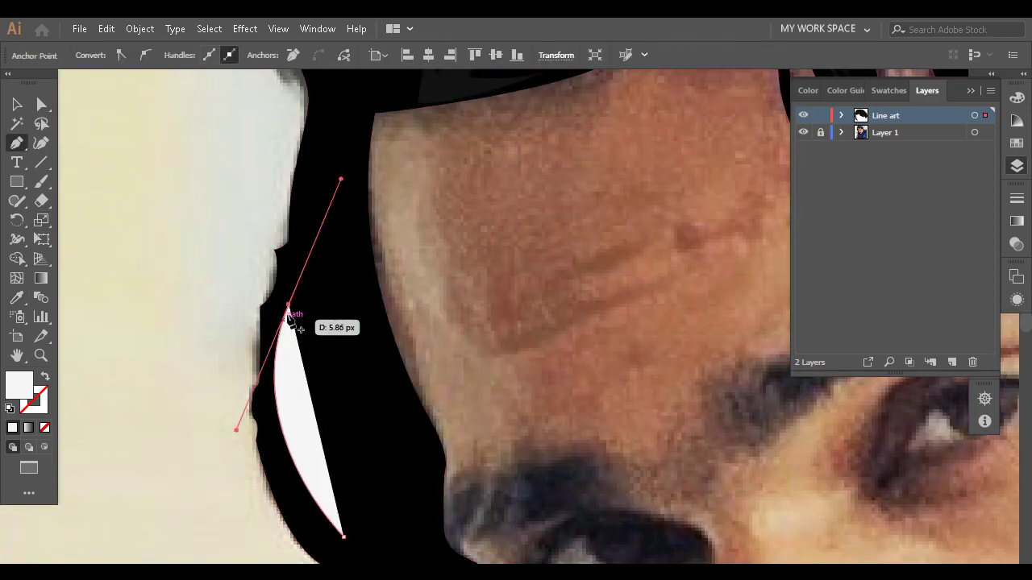
{"action": "left_click_drag", "start_coordinate": [291, 389], "coordinate": [293, 396]}
{"action": "scroll", "coordinate": [311, 357], "scroll_direction": "up", "scroll_amount": 3}
{"action": "left_click_drag", "start_coordinate": [308, 355], "coordinate": [310, 372]}
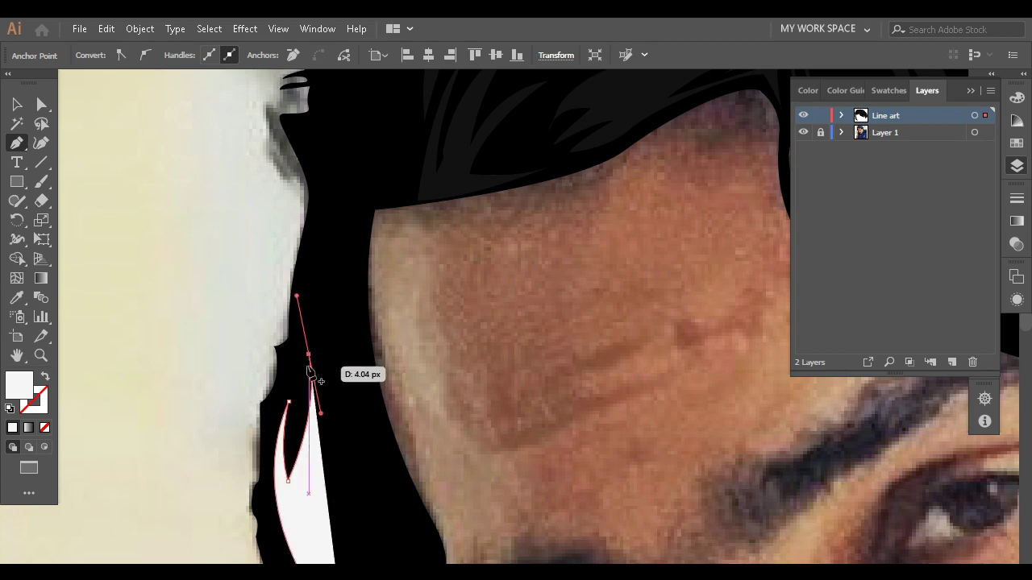
{"action": "left_click_drag", "start_coordinate": [336, 430], "coordinate": [341, 447]}
{"action": "scroll", "coordinate": [341, 446], "scroll_direction": "up", "scroll_amount": 3}
{"action": "mouse_move", "coordinate": [315, 412]}
{"action": "left_mouse_down"}
{"action": "mouse_move", "coordinate": [281, 345]}
{"action": "mouse_move", "coordinate": [363, 400]}
{"action": "mouse_move", "coordinate": [323, 382]}
{"action": "mouse_move", "coordinate": [333, 300]}
{"action": "left_mouse_up"}
{"action": "scroll", "coordinate": [319, 415], "scroll_direction": "up", "scroll_amount": 3}
{"action": "left_click", "coordinate": [355, 456]}
Curve the strand's outer edge to a sharp top point and close the white shape
{"action": "scroll", "coordinate": [355, 456], "scroll_direction": "up", "scroll_amount": 3}
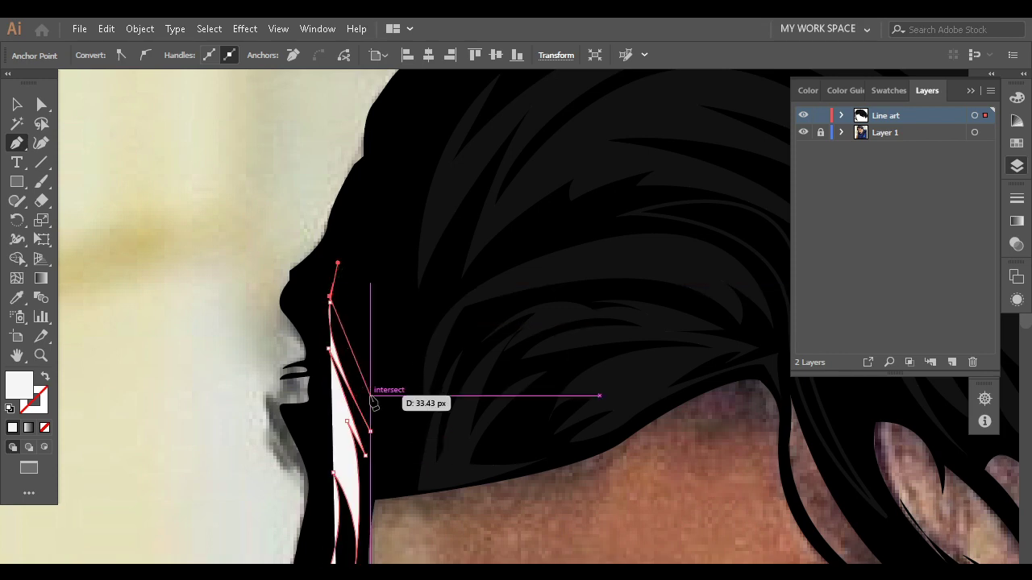
{"action": "scroll", "coordinate": [334, 302], "scroll_direction": "up", "scroll_amount": 3}
{"action": "scroll", "coordinate": [376, 415], "scroll_direction": "up", "scroll_amount": 2}
{"action": "left_click_drag", "start_coordinate": [393, 345], "coordinate": [467, 261]}
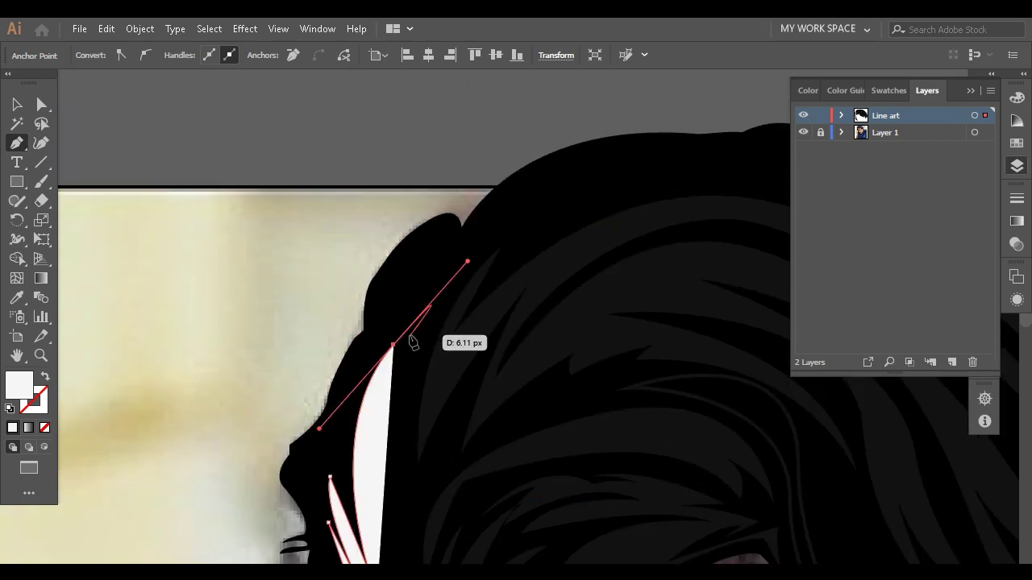
{"action": "left_click", "coordinate": [393, 345]}
{"action": "left_click_drag", "start_coordinate": [385, 506], "coordinate": [395, 558]}
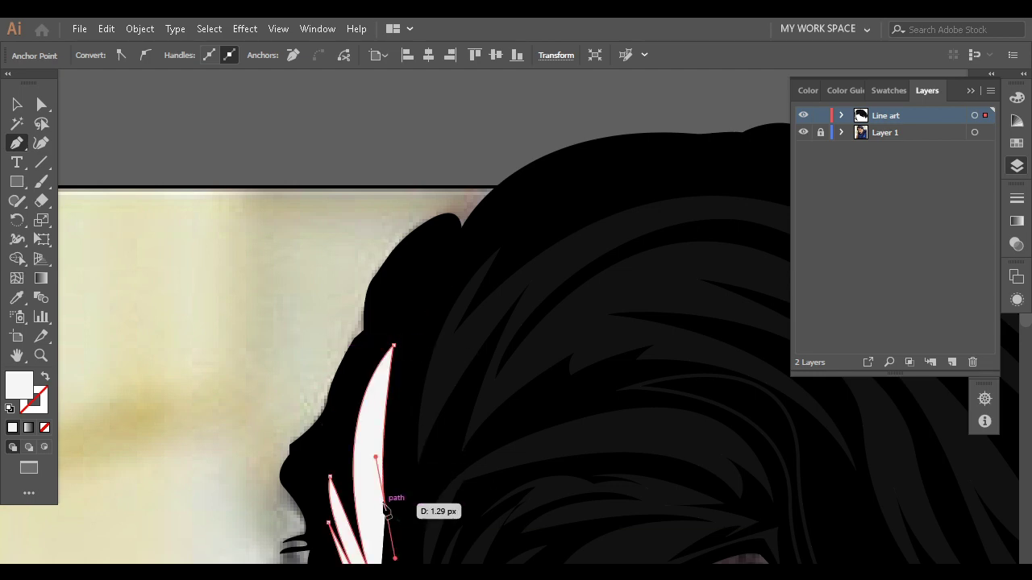
{"action": "left_click", "coordinate": [442, 450]}
Switch to a white outline with no fill and start a curved strand
{"action": "scroll", "coordinate": [444, 475], "scroll_direction": "down", "scroll_amount": 4}
{"action": "scroll", "coordinate": [444, 476], "scroll_direction": "down", "scroll_amount": 3}
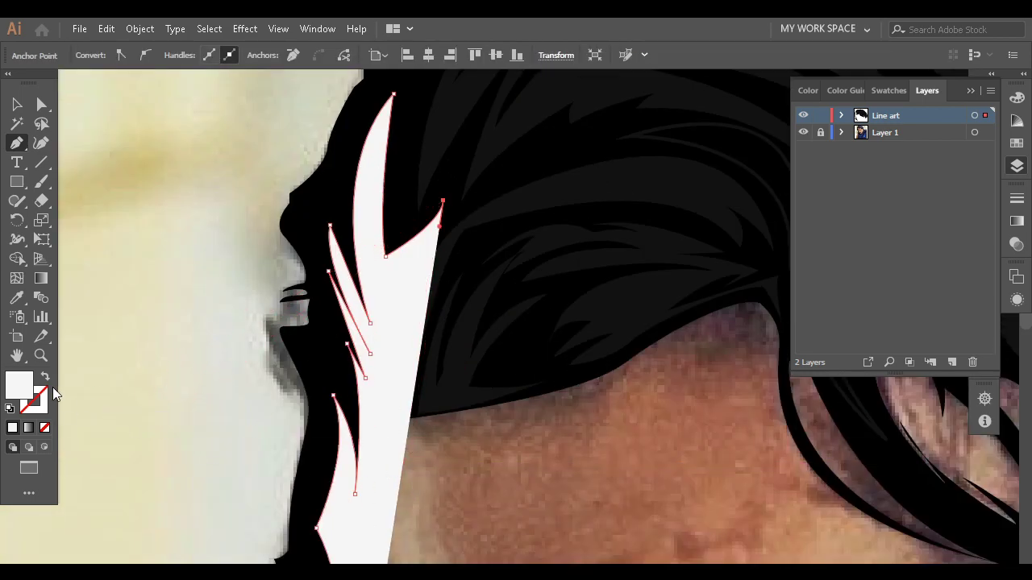
{"action": "left_click", "coordinate": [46, 373]}
{"action": "left_click_drag", "start_coordinate": [401, 349], "coordinate": [391, 469]}
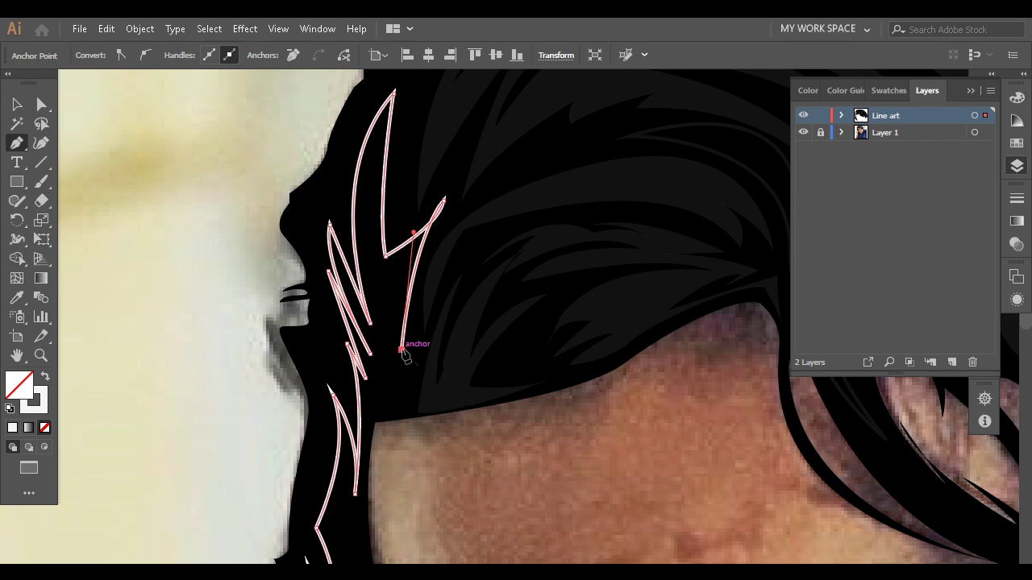
{"action": "left_click", "coordinate": [397, 420]}
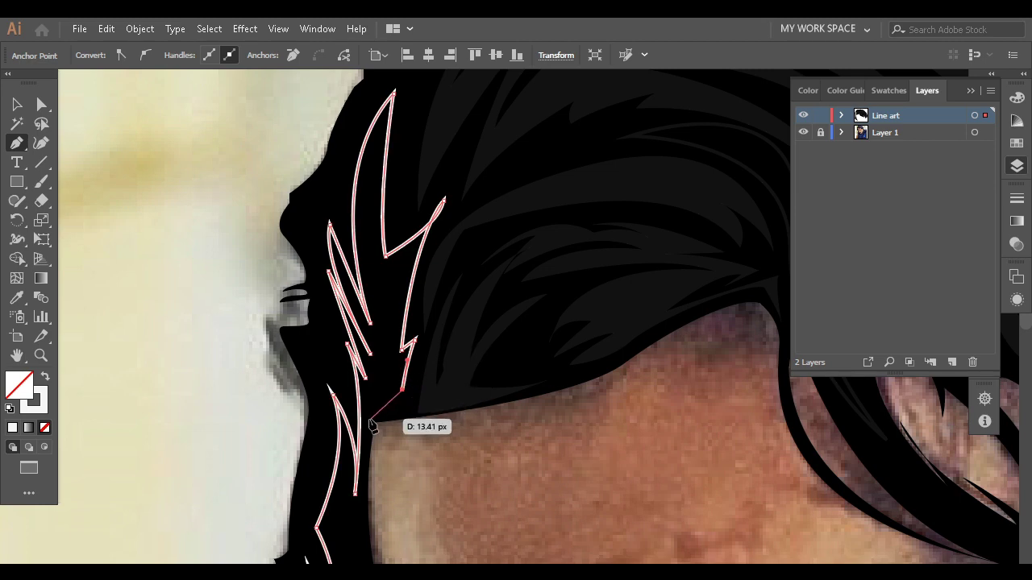
{"action": "scroll", "coordinate": [363, 443], "scroll_direction": "down", "scroll_amount": 7}
{"action": "left_click_drag", "start_coordinate": [357, 460], "coordinate": [368, 520]}
{"action": "scroll", "coordinate": [375, 516], "scroll_direction": "down", "scroll_amount": 6}
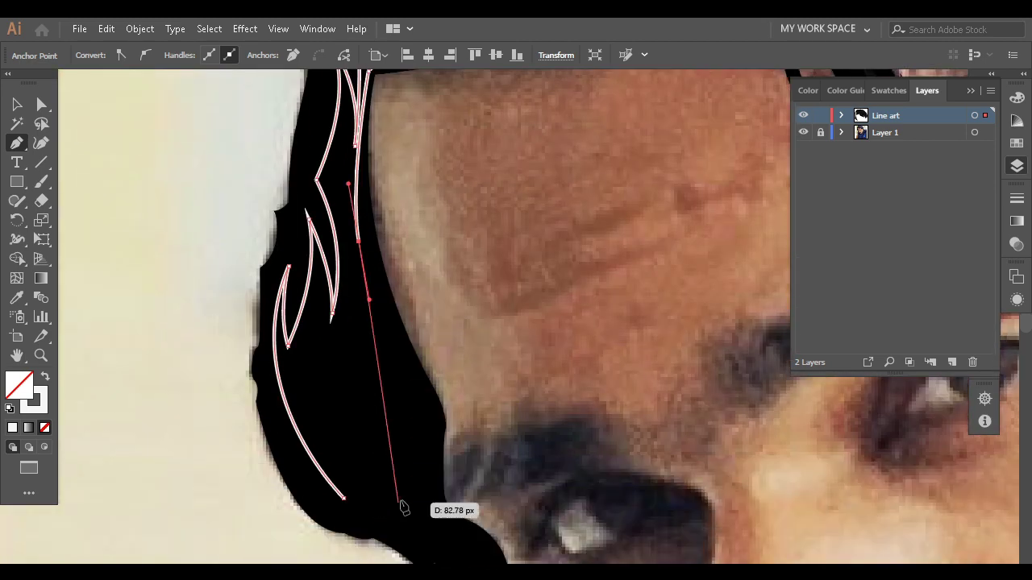
Shape the strand's tip and close the hook-shaped strand
{"action": "left_click", "coordinate": [430, 420]}
{"action": "left_click", "coordinate": [375, 325]}
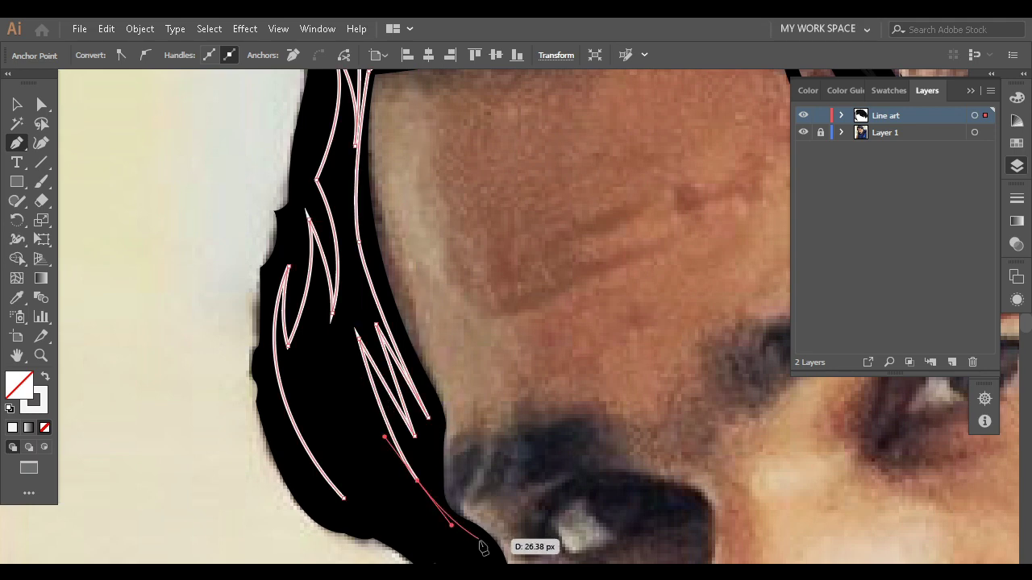
{"action": "scroll", "coordinate": [483, 548], "scroll_direction": "down", "scroll_amount": 6}
{"action": "left_click", "coordinate": [451, 409]}
{"action": "mouse_move", "coordinate": [489, 439]}
{"action": "left_mouse_down"}
{"action": "mouse_move", "coordinate": [495, 458]}
{"action": "mouse_move", "coordinate": [484, 456]}
{"action": "left_mouse_up"}
{"action": "left_click", "coordinate": [413, 411]}
{"action": "left_click", "coordinate": [409, 428]}
Draw a thin spike strand and a curved strand along the hair's left edge, filled white
{"action": "left_click", "coordinate": [376, 391]}
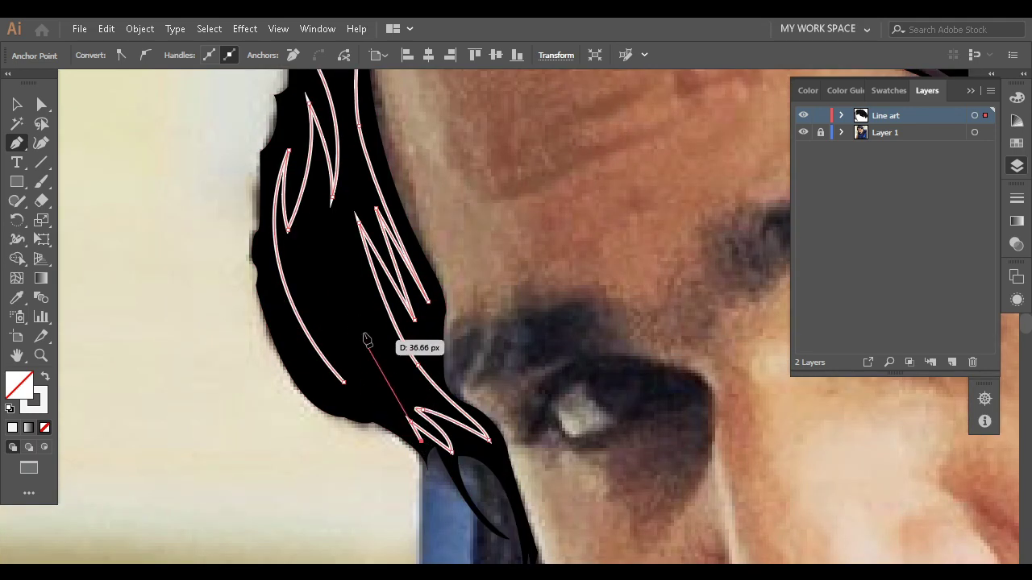
{"action": "left_click", "coordinate": [329, 244]}
{"action": "left_click", "coordinate": [360, 393]}
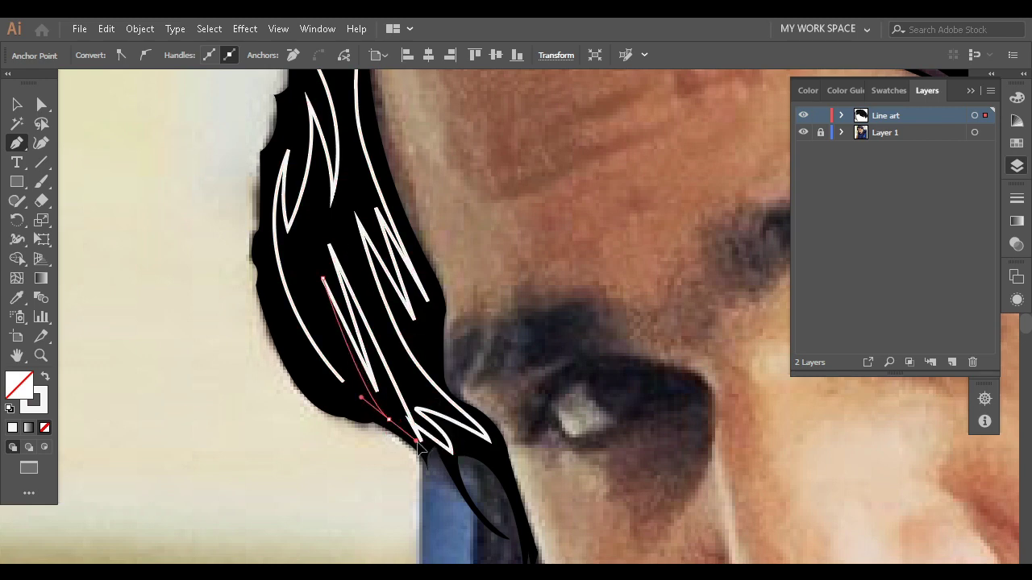
{"action": "left_click_drag", "start_coordinate": [281, 324], "coordinate": [306, 415]}
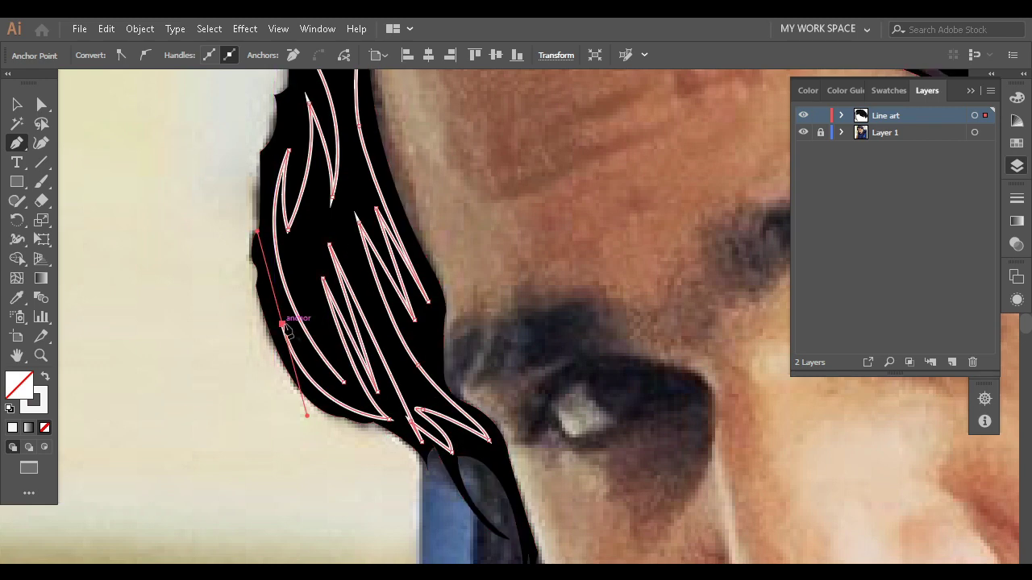
{"action": "left_click_drag", "start_coordinate": [379, 391], "coordinate": [395, 393]}
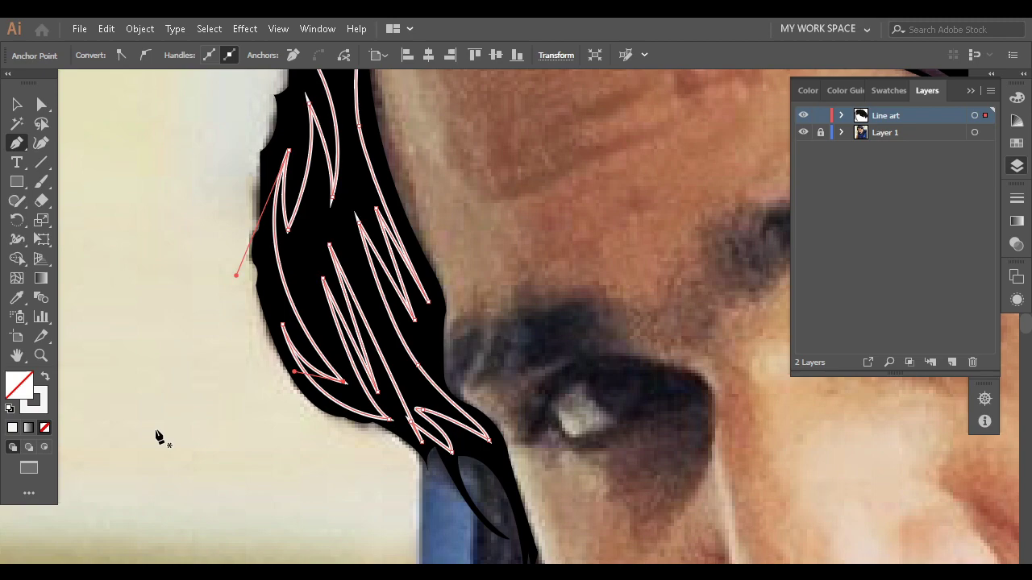
{"action": "left_click", "coordinate": [47, 380]}
{"action": "scroll", "coordinate": [208, 436], "scroll_direction": "down", "scroll_amount": 5}
{"action": "scroll", "coordinate": [295, 350], "scroll_direction": "up", "scroll_amount": 5}
Hide the reference photo layer and view the hair alone
{"action": "scroll", "coordinate": [295, 350], "scroll_direction": "down", "scroll_amount": 3}
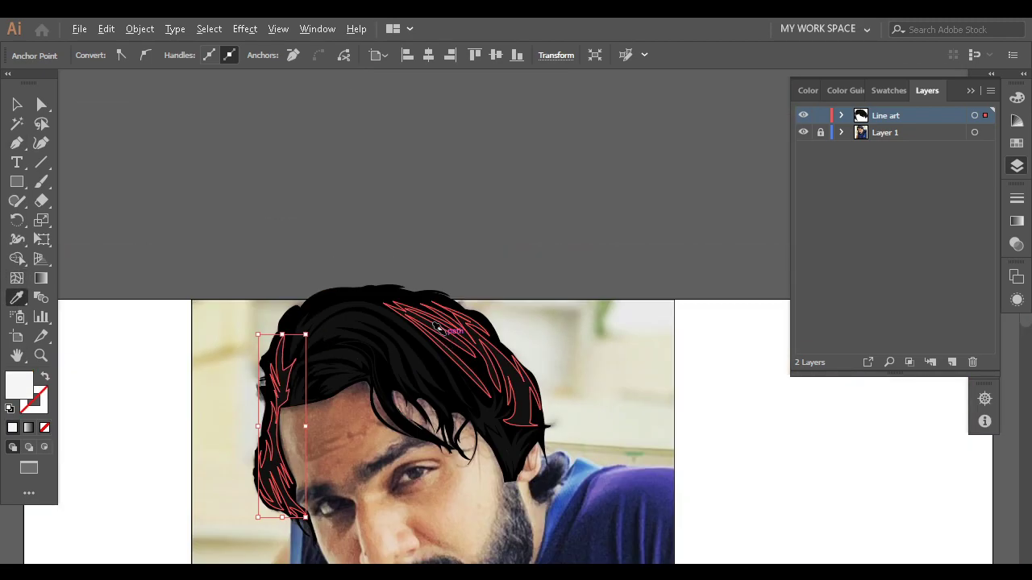
{"action": "left_click", "coordinate": [17, 104]}
{"action": "left_click", "coordinate": [803, 132]}
{"action": "left_click", "coordinate": [548, 288]}
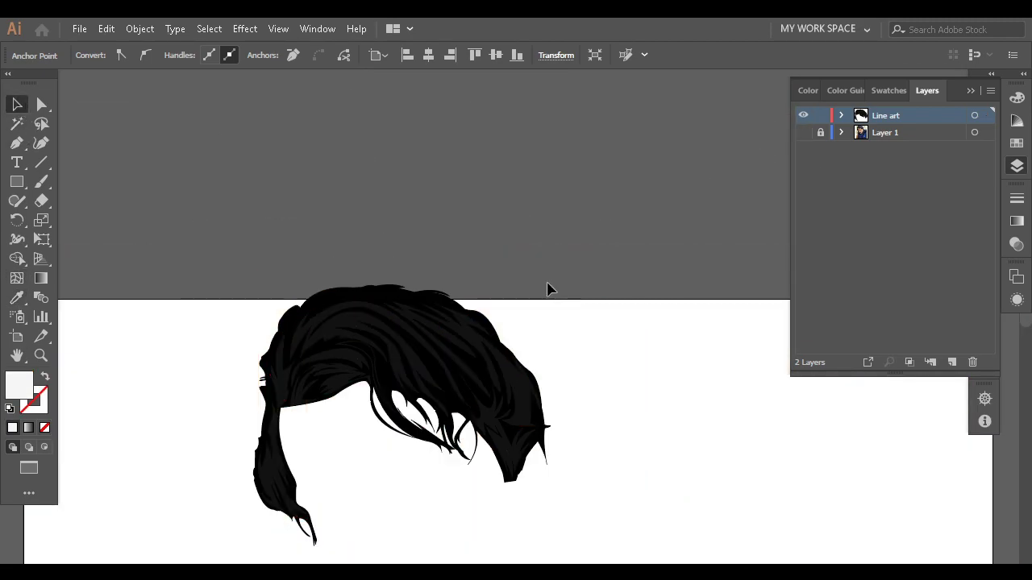
Select the front bang and top highlight strands and lower their opacity
{"action": "scroll", "coordinate": [467, 341], "scroll_direction": "up", "scroll_amount": 4}
{"action": "scroll", "coordinate": [363, 321], "scroll_direction": "up", "scroll_amount": 2}
{"action": "left_click", "coordinate": [361, 319]}
{"action": "scroll", "coordinate": [361, 319], "scroll_direction": "up", "scroll_amount": 2}
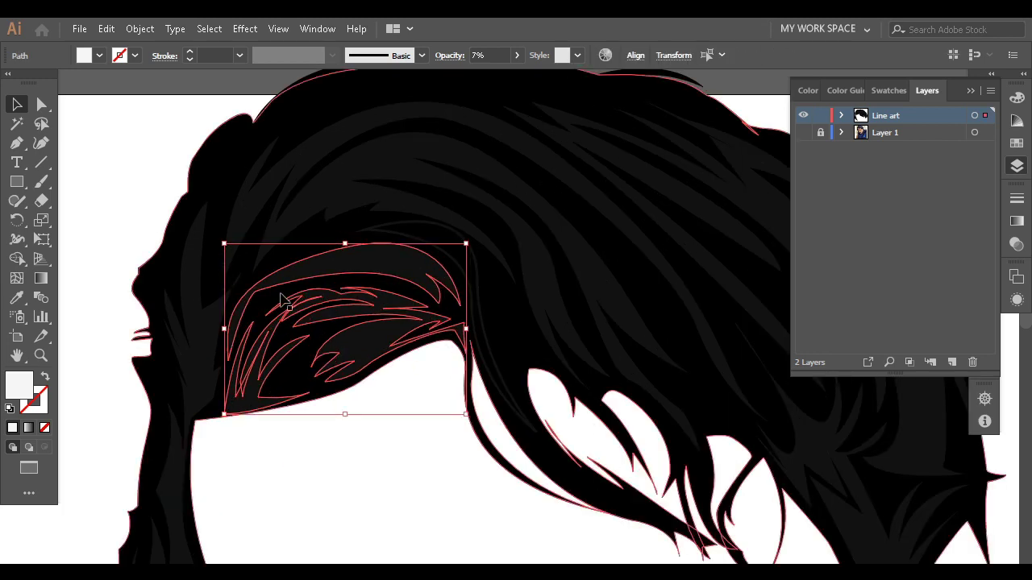
{"action": "scroll", "coordinate": [277, 299], "scroll_direction": "up", "scroll_amount": 2}
{"action": "left_click", "coordinate": [435, 232]}
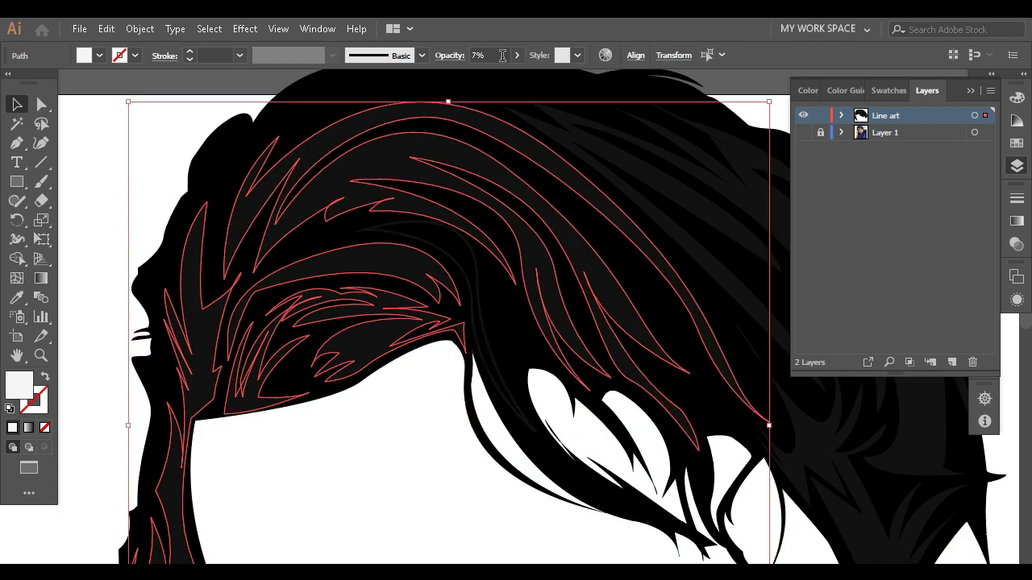
{"action": "left_click_drag", "start_coordinate": [472, 81], "coordinate": [478, 76]}
{"action": "scroll", "coordinate": [277, 409], "scroll_direction": "down", "scroll_amount": 3}
{"action": "left_click", "coordinate": [518, 438]}
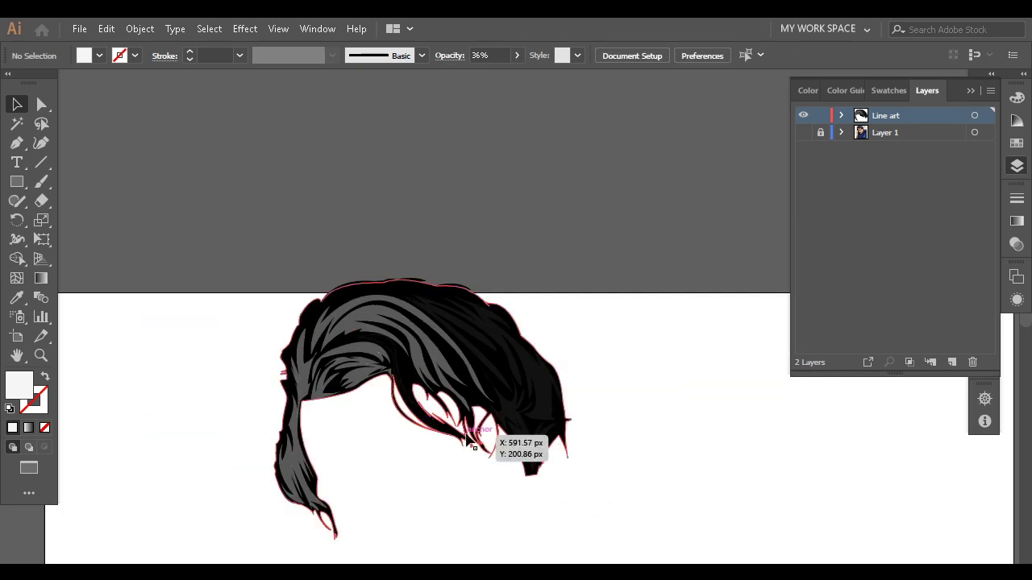
Set the top highlight strands to a faint 14% opacity
{"action": "scroll", "coordinate": [451, 190], "scroll_direction": "up", "scroll_amount": 3}
{"action": "left_click", "coordinate": [451, 190]}
{"action": "left_click_drag", "start_coordinate": [456, 80], "coordinate": [463, 80]}
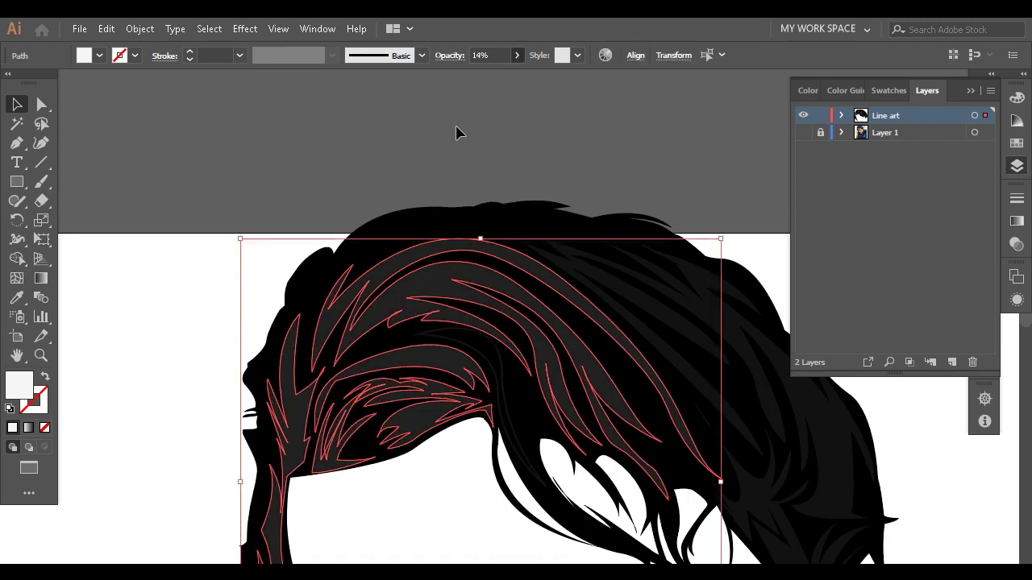
{"action": "scroll", "coordinate": [465, 446], "scroll_direction": "down", "scroll_amount": 3}
{"action": "left_click", "coordinate": [465, 446]}
Nudge the front bang and top highlight strands slightly to the right
{"action": "scroll", "coordinate": [479, 449], "scroll_direction": "down", "scroll_amount": 2}
{"action": "scroll", "coordinate": [500, 387], "scroll_direction": "up", "scroll_amount": 5}
{"action": "scroll", "coordinate": [272, 465], "scroll_direction": "up", "scroll_amount": 2}
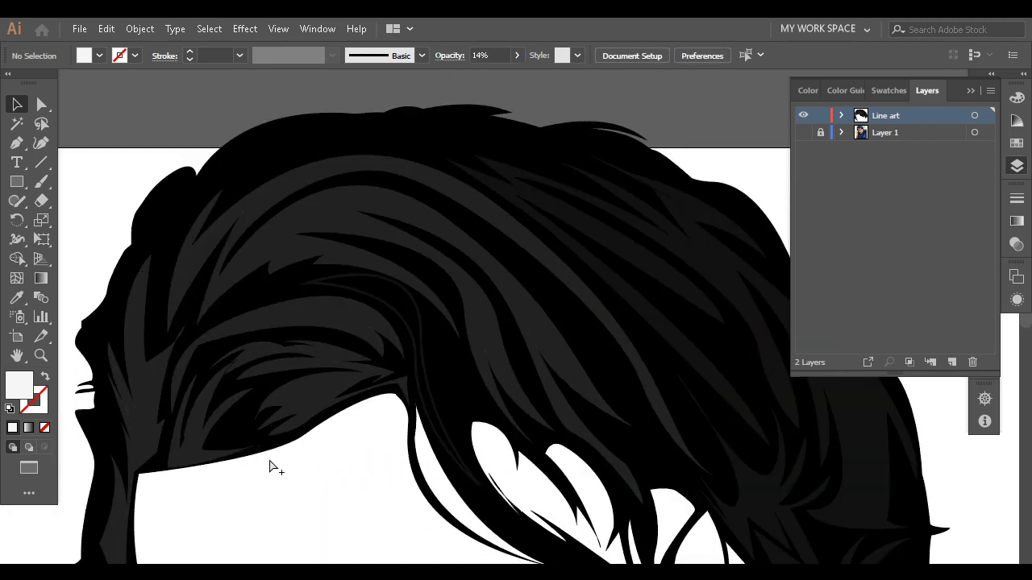
{"action": "left_click", "coordinate": [330, 341]}
{"action": "left_click", "coordinate": [333, 246], "text": "shift"}
{"action": "key", "text": "Right"}
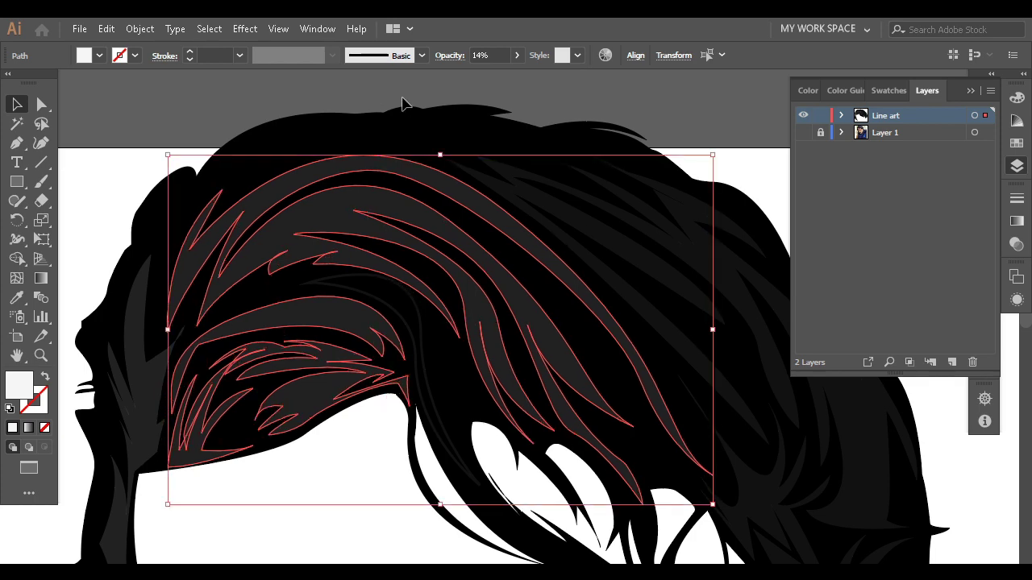
{"action": "scroll", "coordinate": [325, 463], "scroll_direction": "down", "scroll_amount": 3}
{"action": "left_click", "coordinate": [325, 464]}
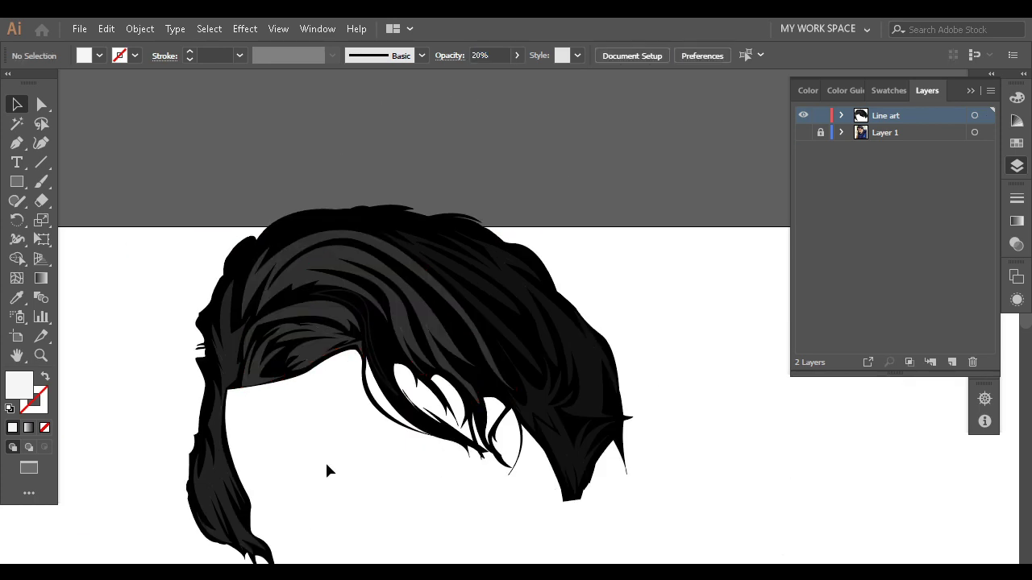
Make the highlight strands on the right side of the hair faint too
{"action": "scroll", "coordinate": [587, 344], "scroll_direction": "up", "scroll_amount": 2}
{"action": "left_click", "coordinate": [645, 387]}
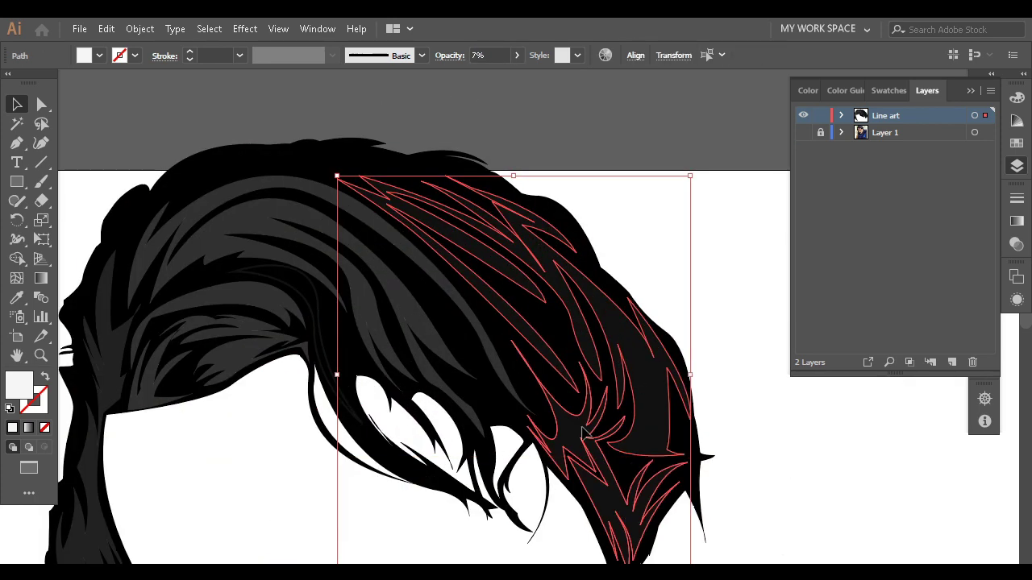
{"action": "scroll", "coordinate": [634, 395], "scroll_direction": "down", "scroll_amount": 3}
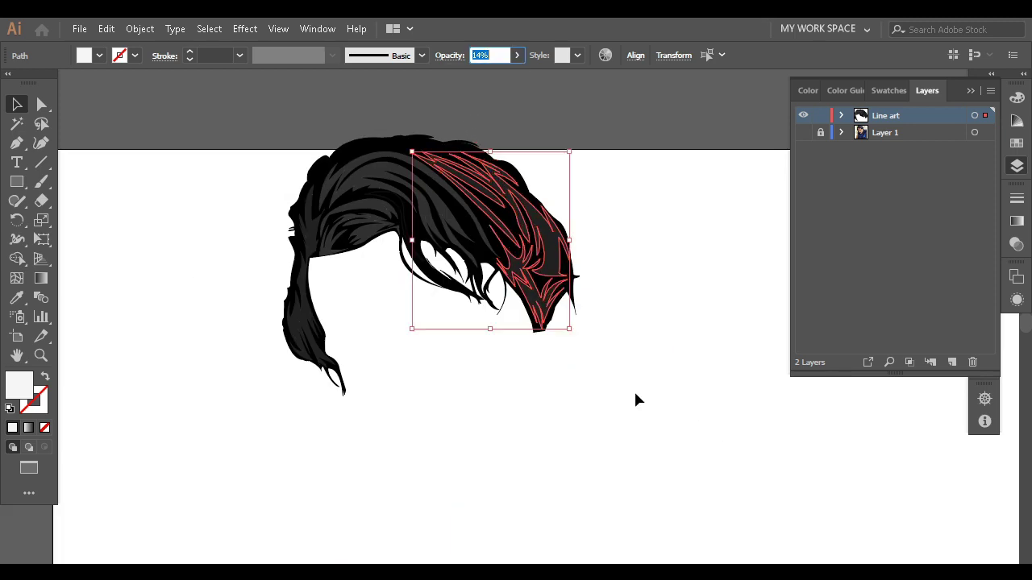
{"action": "scroll", "coordinate": [634, 395], "scroll_direction": "down", "scroll_amount": 2}
{"action": "left_click", "coordinate": [629, 411]}
Check a strand group's opacity, then begin a new path on a lower bang lock
{"action": "scroll", "coordinate": [626, 417], "scroll_direction": "up", "scroll_amount": 4}
{"action": "scroll", "coordinate": [617, 439], "scroll_direction": "up", "scroll_amount": 2}
{"action": "scroll", "coordinate": [756, 505], "scroll_direction": "down", "scroll_amount": 3}
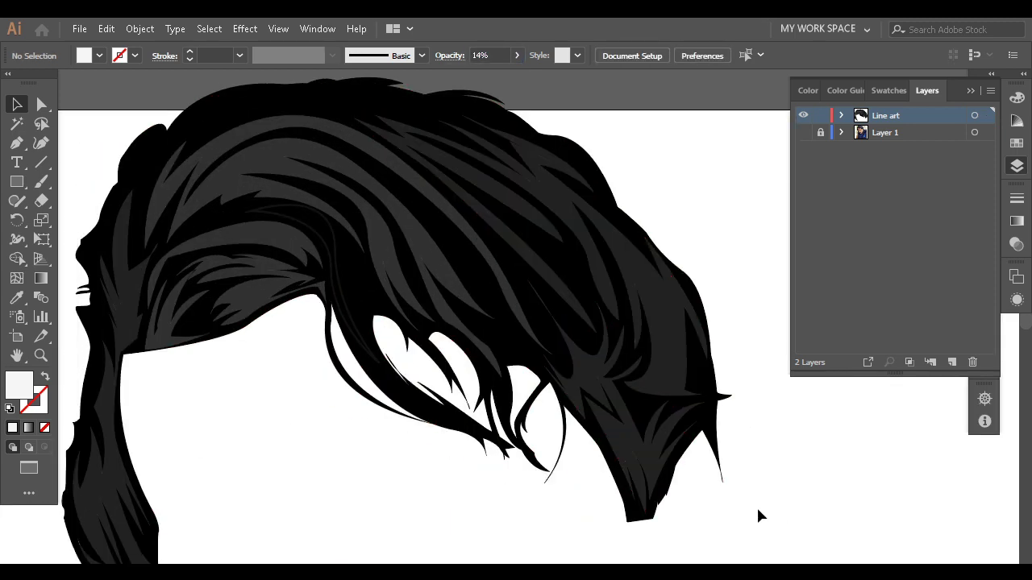
{"action": "scroll", "coordinate": [594, 414], "scroll_direction": "up", "scroll_amount": 3}
{"action": "left_click", "coordinate": [553, 357]}
{"action": "scroll", "coordinate": [721, 495], "scroll_direction": "down", "scroll_amount": 2}
{"action": "left_click", "coordinate": [246, 382]}
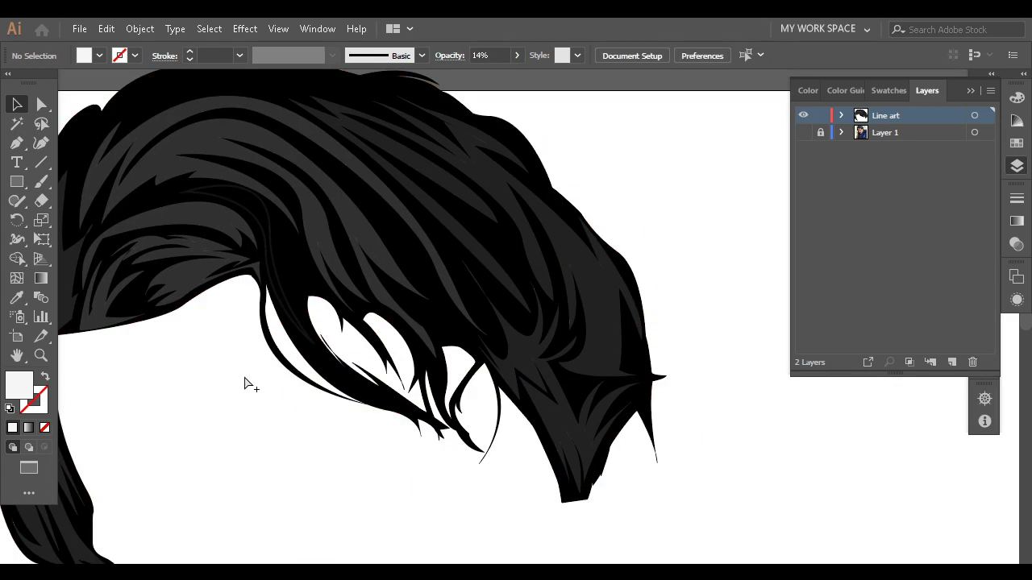
{"action": "scroll", "coordinate": [246, 382], "scroll_direction": "up", "scroll_amount": 3}
{"action": "key", "text": "p"}
{"action": "left_click", "coordinate": [314, 327]}
Shape a widened curved strand on the lower bang lock and copy the faint highlight appearance
{"action": "left_click_drag", "start_coordinate": [499, 462], "coordinate": [655, 530]}
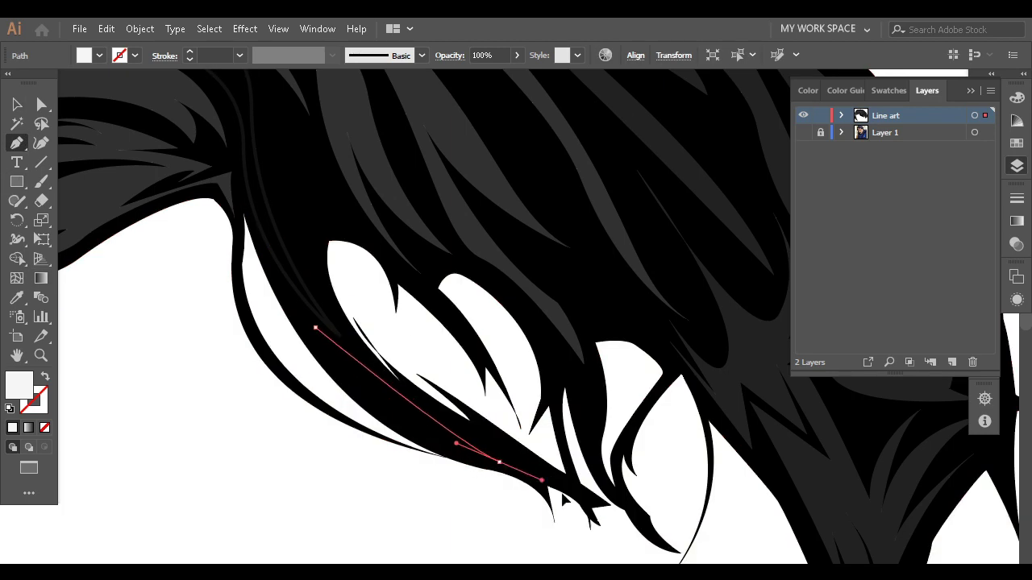
{"action": "left_click", "coordinate": [497, 461]}
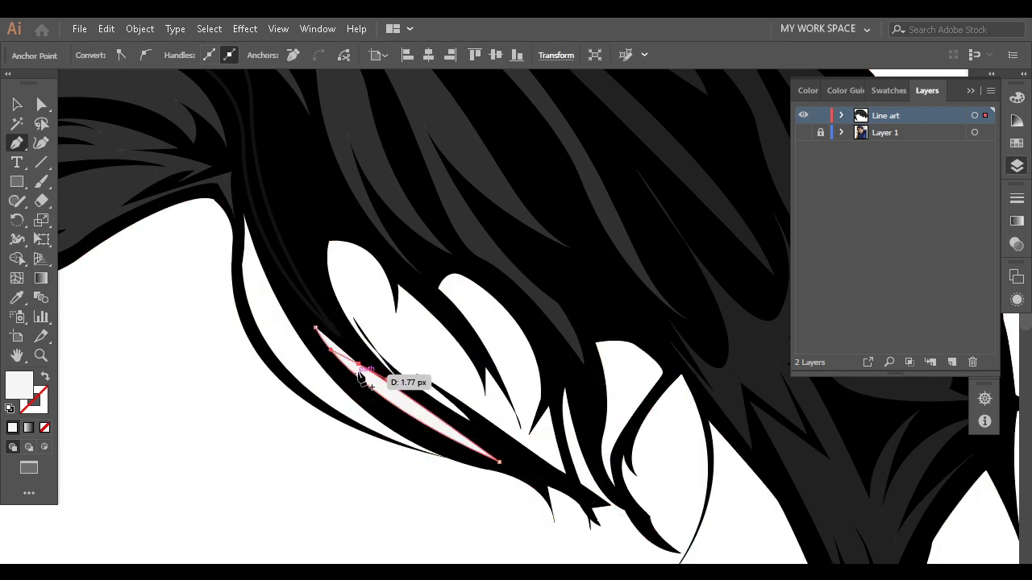
{"action": "left_click_drag", "start_coordinate": [315, 280], "coordinate": [302, 197]}
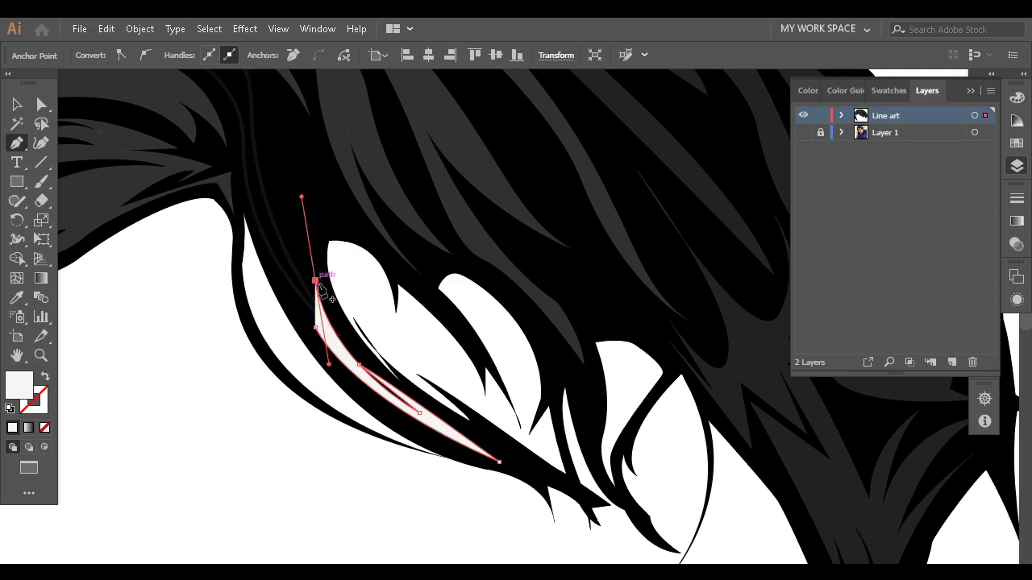
{"action": "mouse_move", "coordinate": [336, 355]}
{"action": "left_mouse_down"}
{"action": "mouse_move", "coordinate": [353, 367]}
{"action": "mouse_move", "coordinate": [326, 339]}
{"action": "left_mouse_up"}
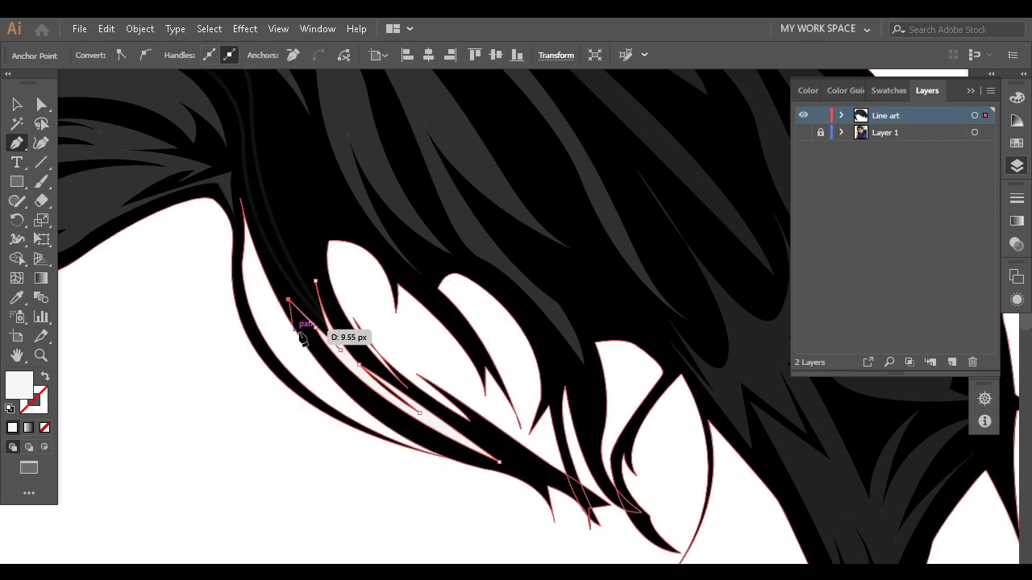
{"action": "left_click", "coordinate": [17, 299]}
{"action": "scroll", "coordinate": [409, 531], "scroll_direction": "down", "scroll_amount": 5}
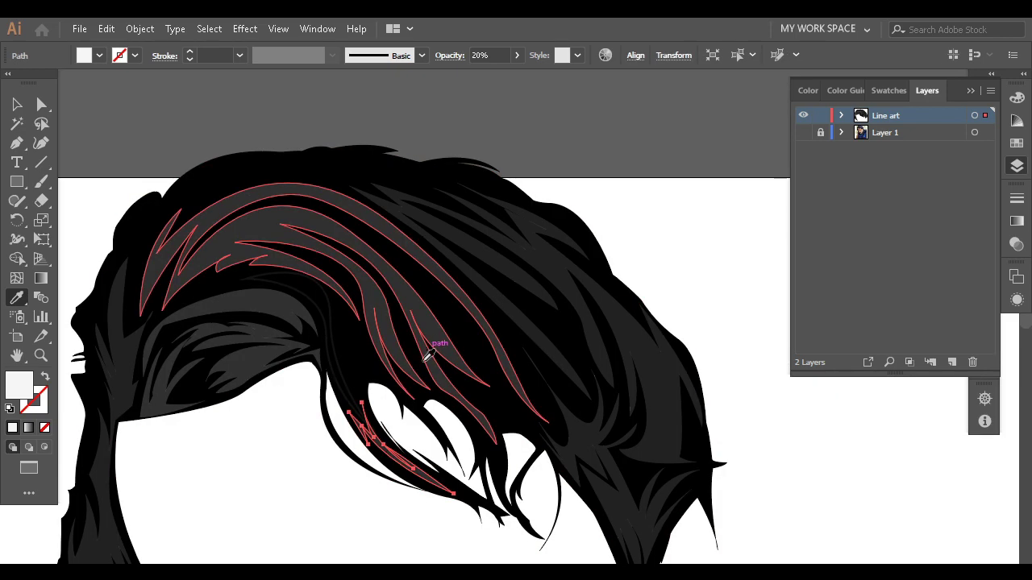
{"action": "scroll", "coordinate": [371, 513], "scroll_direction": "down", "scroll_amount": 3}
{"action": "scroll", "coordinate": [622, 500], "scroll_direction": "down", "scroll_amount": 3}
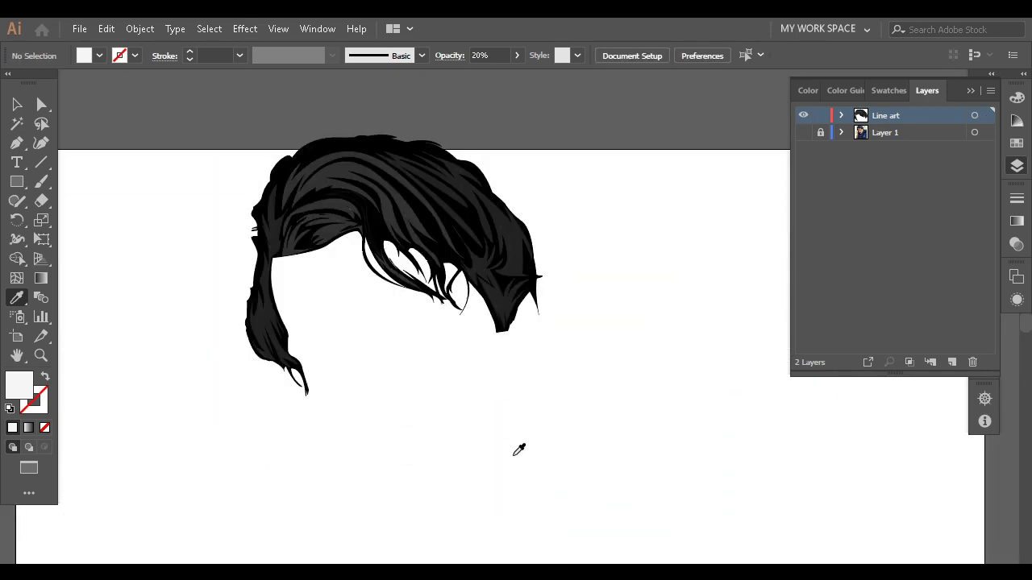
Fit the artboard in view and drag the hair down and to the right
{"action": "scroll", "coordinate": [350, 341], "scroll_direction": "down", "scroll_amount": 2}
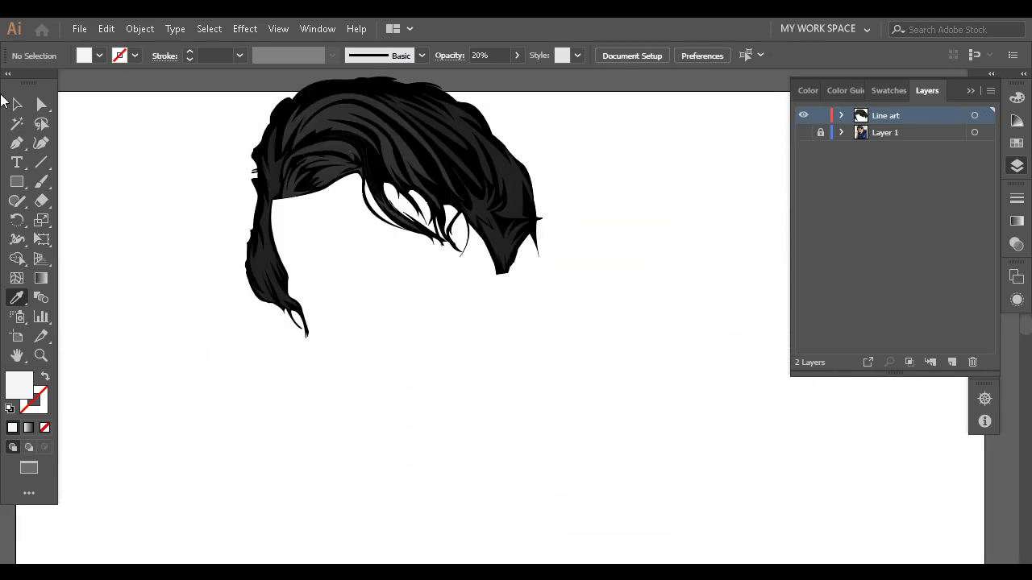
{"action": "key", "text": "ctrl+0"}
{"action": "left_click_drag", "start_coordinate": [454, 281], "coordinate": [532, 412]}
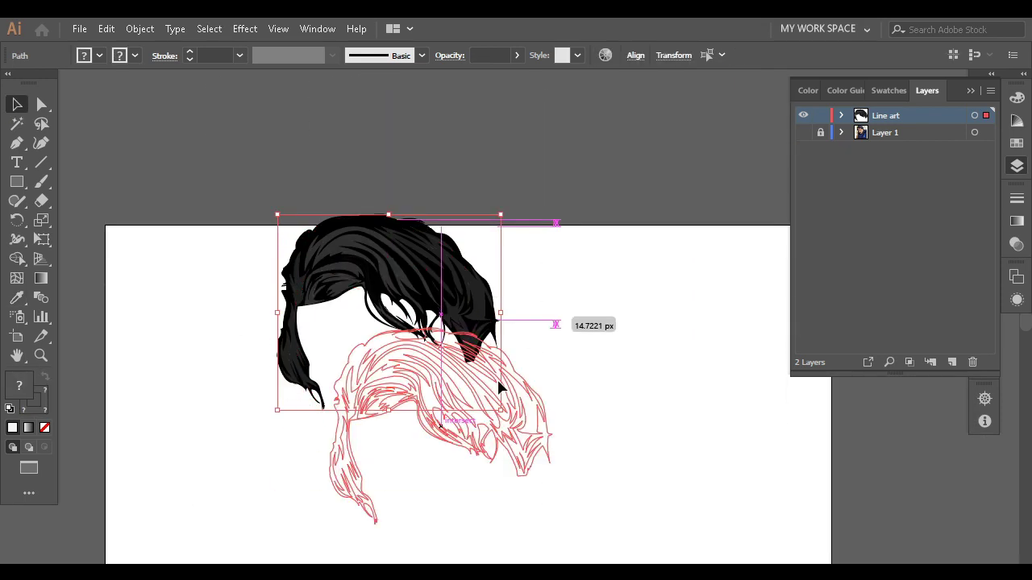
{"action": "left_click", "coordinate": [620, 388]}
{"action": "scroll", "coordinate": [526, 436], "scroll_direction": "up", "scroll_amount": 2}
{"action": "scroll", "coordinate": [121, 307], "scroll_direction": "up", "scroll_amount": 2}
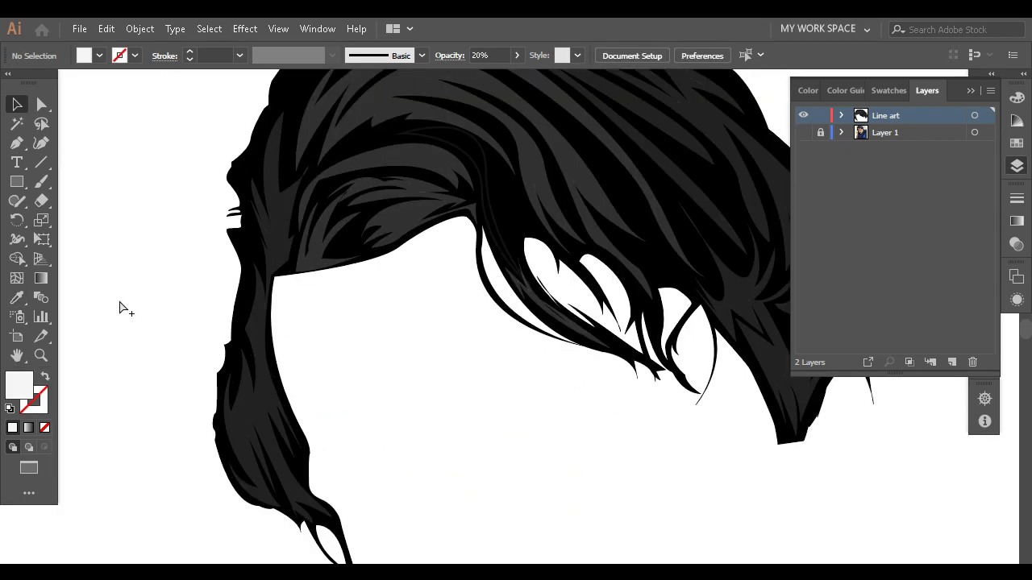
{"action": "scroll", "coordinate": [387, 490], "scroll_direction": "down", "scroll_amount": 2}
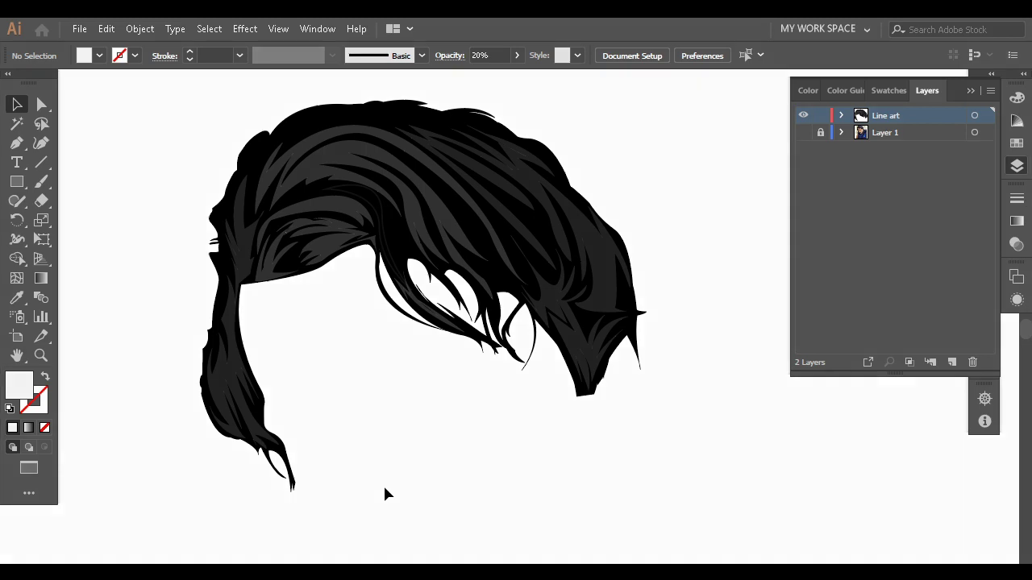